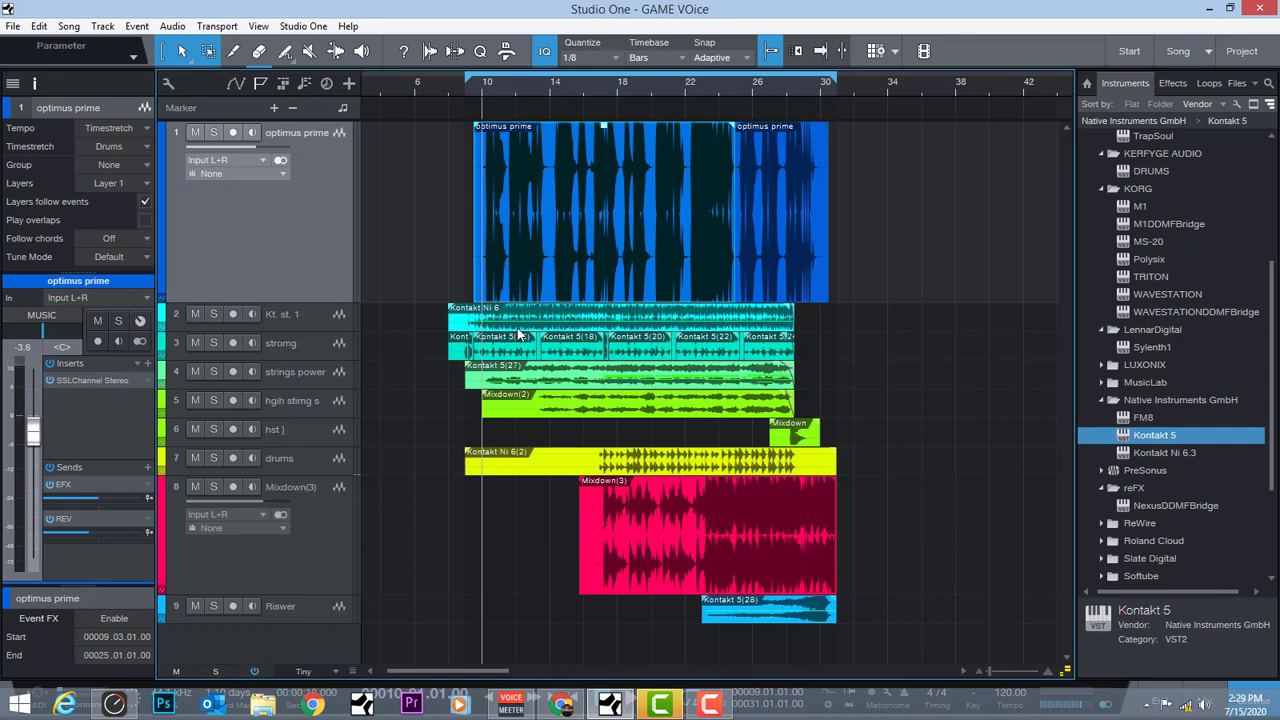
{"action": "left_click", "coordinate": [466, 85]}
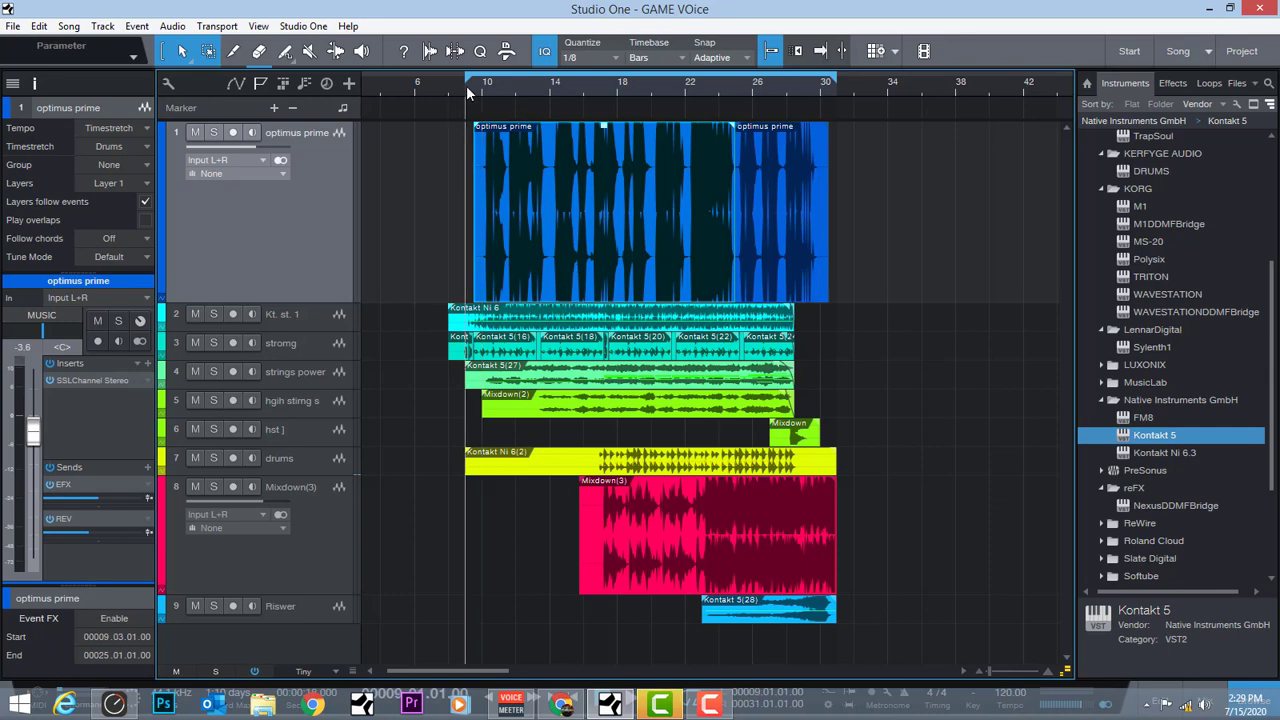
{"action": "left_click", "coordinate": [306, 316]}
{"action": "left_click", "coordinate": [311, 344]}
{"action": "left_click", "coordinate": [308, 256]}
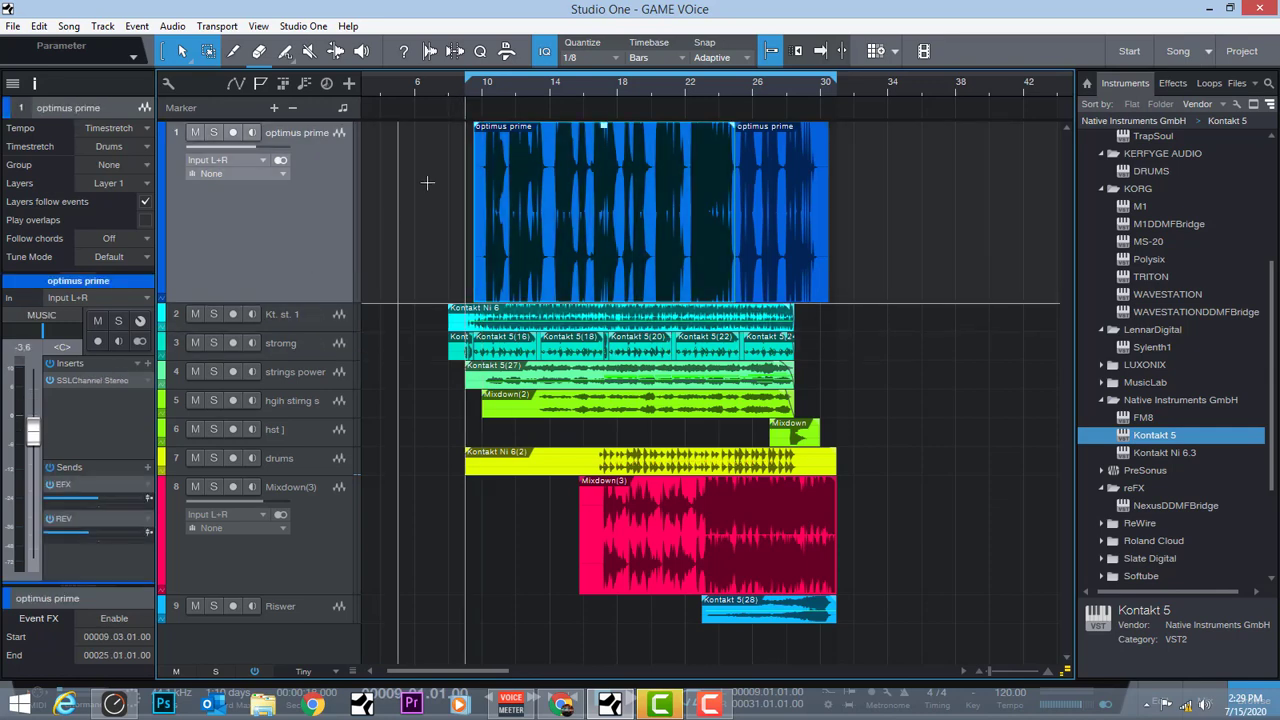
{"action": "left_click", "coordinate": [478, 92]}
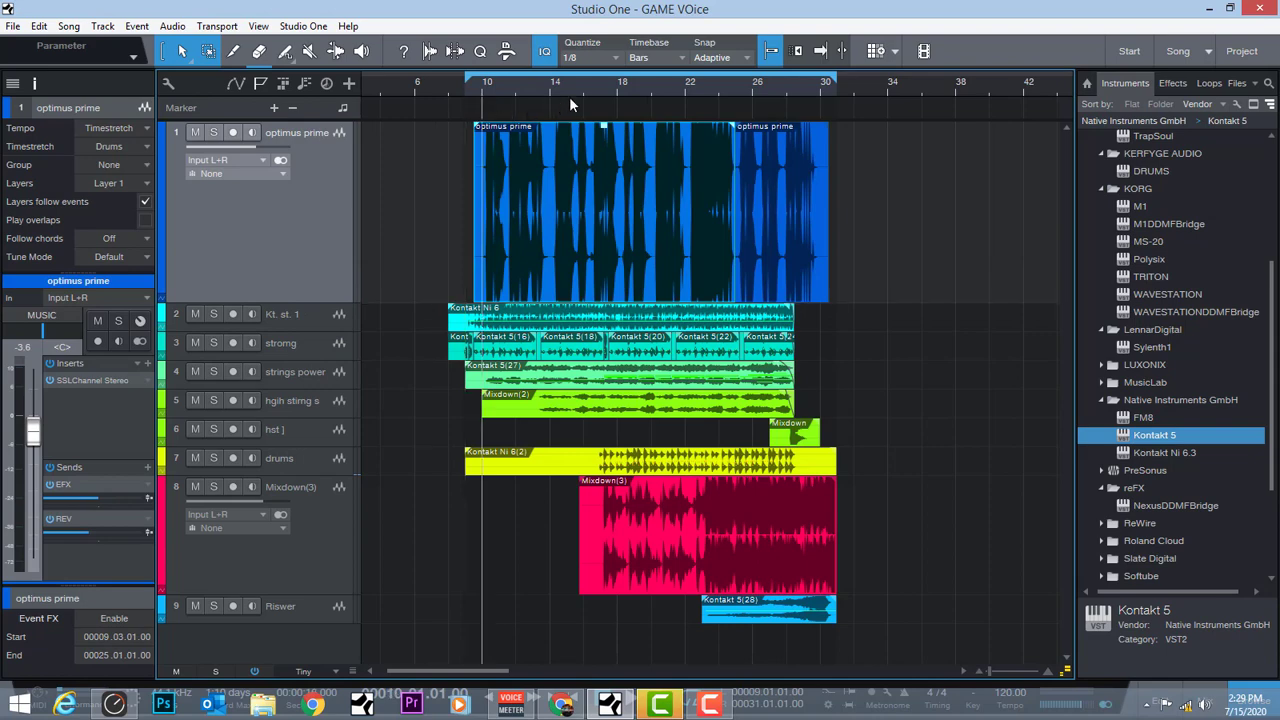
{"action": "left_click", "coordinate": [777, 260]}
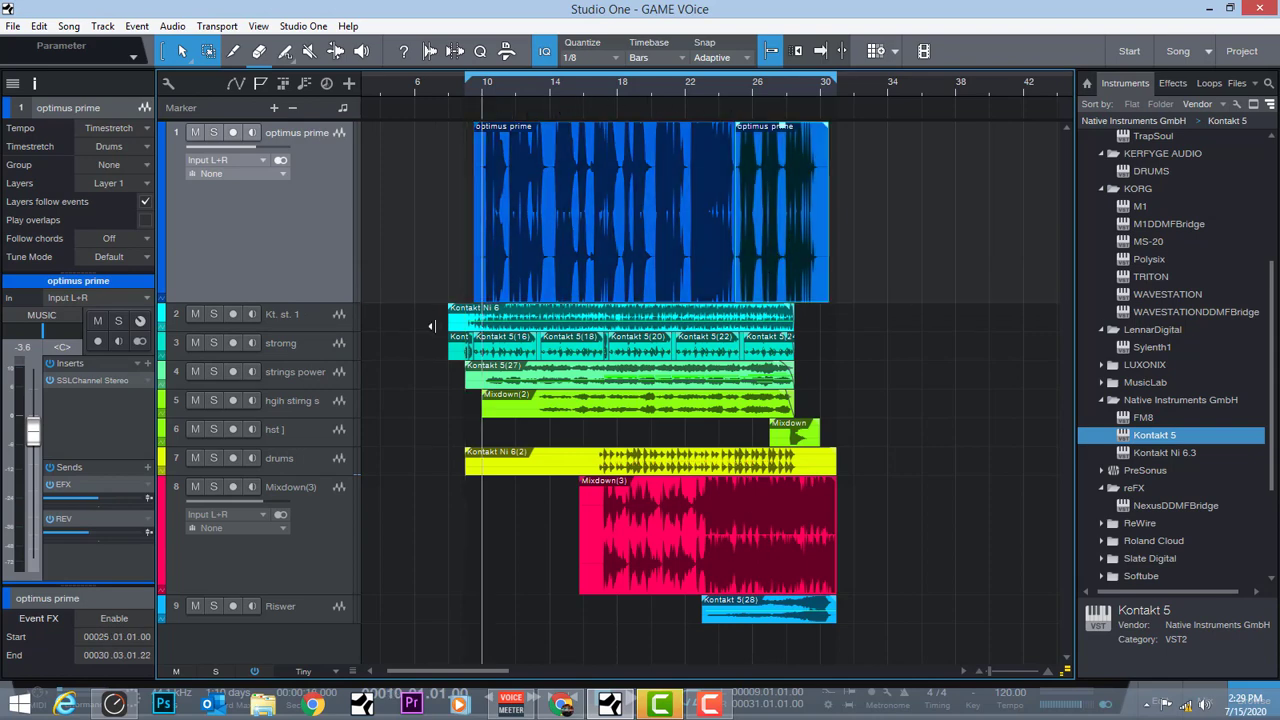
Enlarge the Kt. st. 1 track's height in the arrangement to show its waveform in more detail
{"action": "left_click_drag", "start_coordinate": [310, 331], "coordinate": [310, 386]}
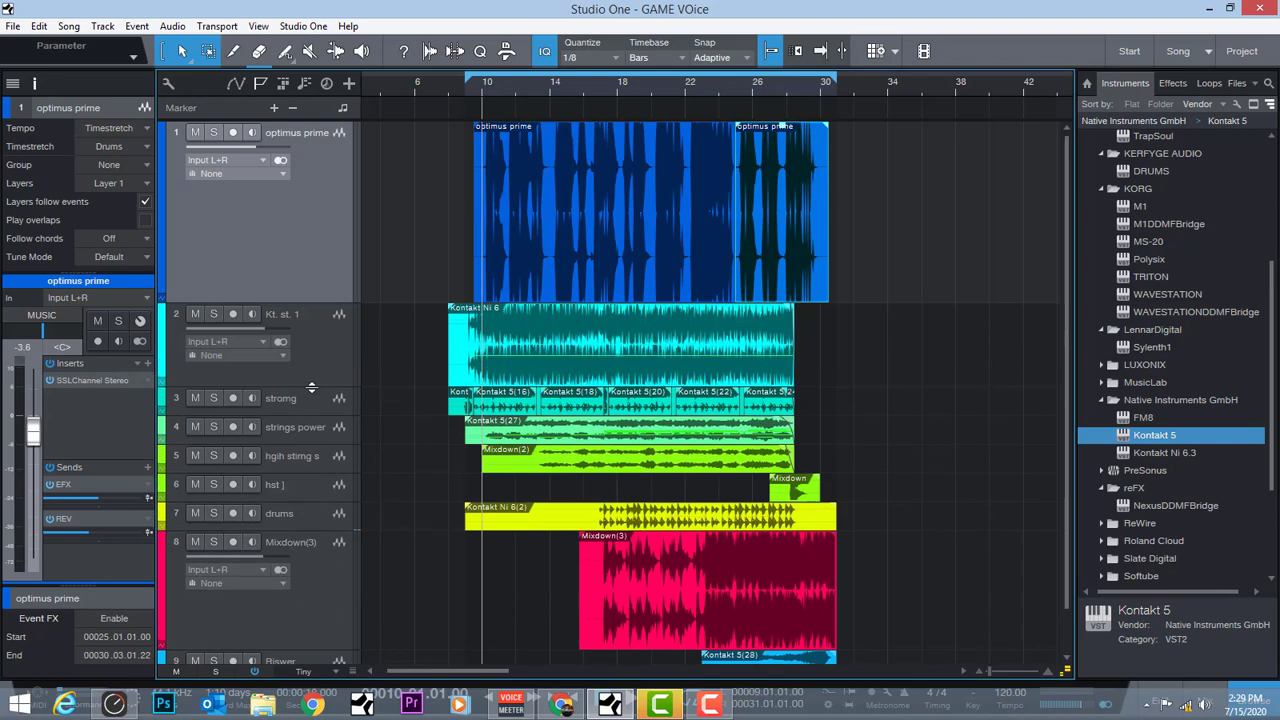
Review the SSLChannel Stereo insert on the optimus prime track and close its window
{"action": "left_click", "coordinate": [322, 266]}
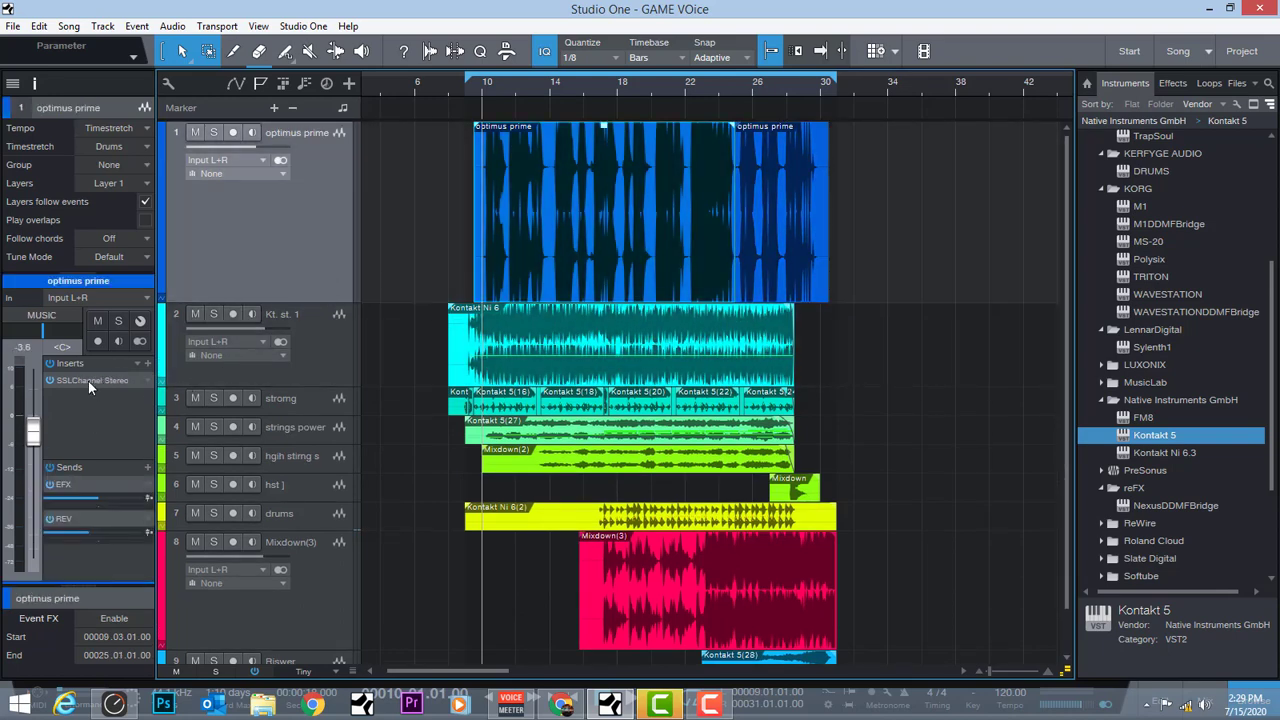
{"action": "left_click", "coordinate": [88, 381]}
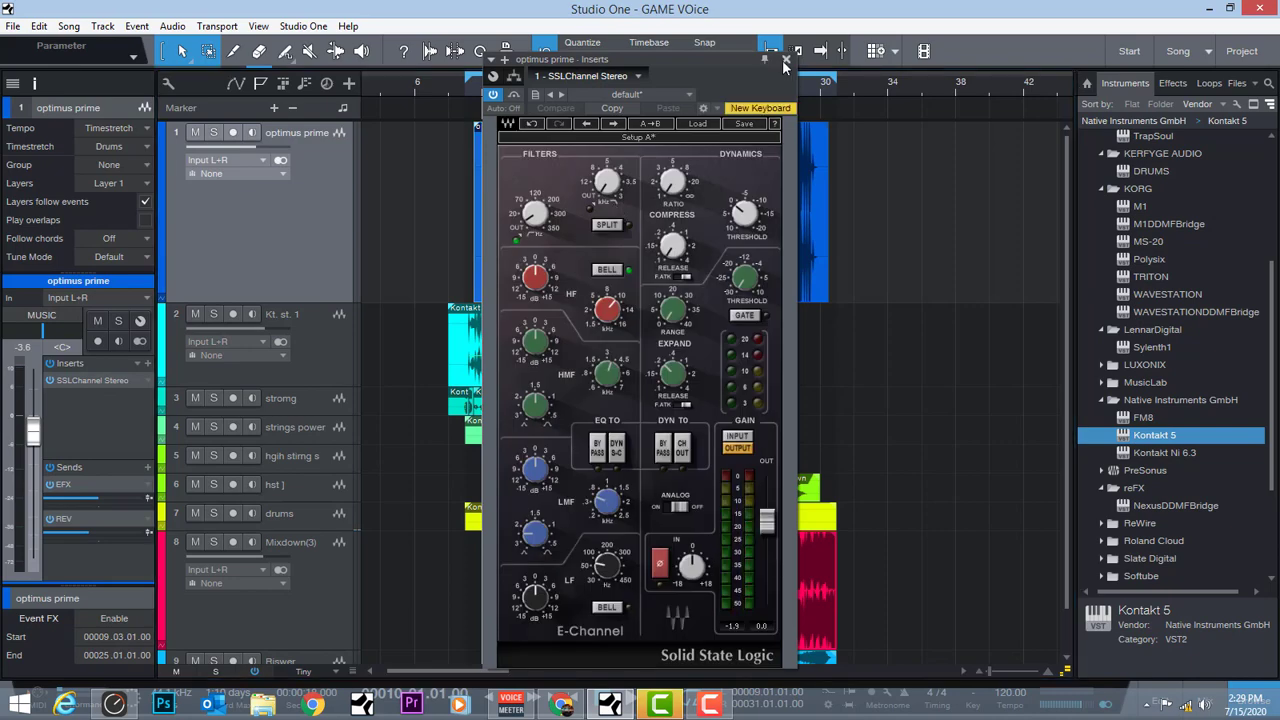
{"action": "left_click", "coordinate": [785, 62]}
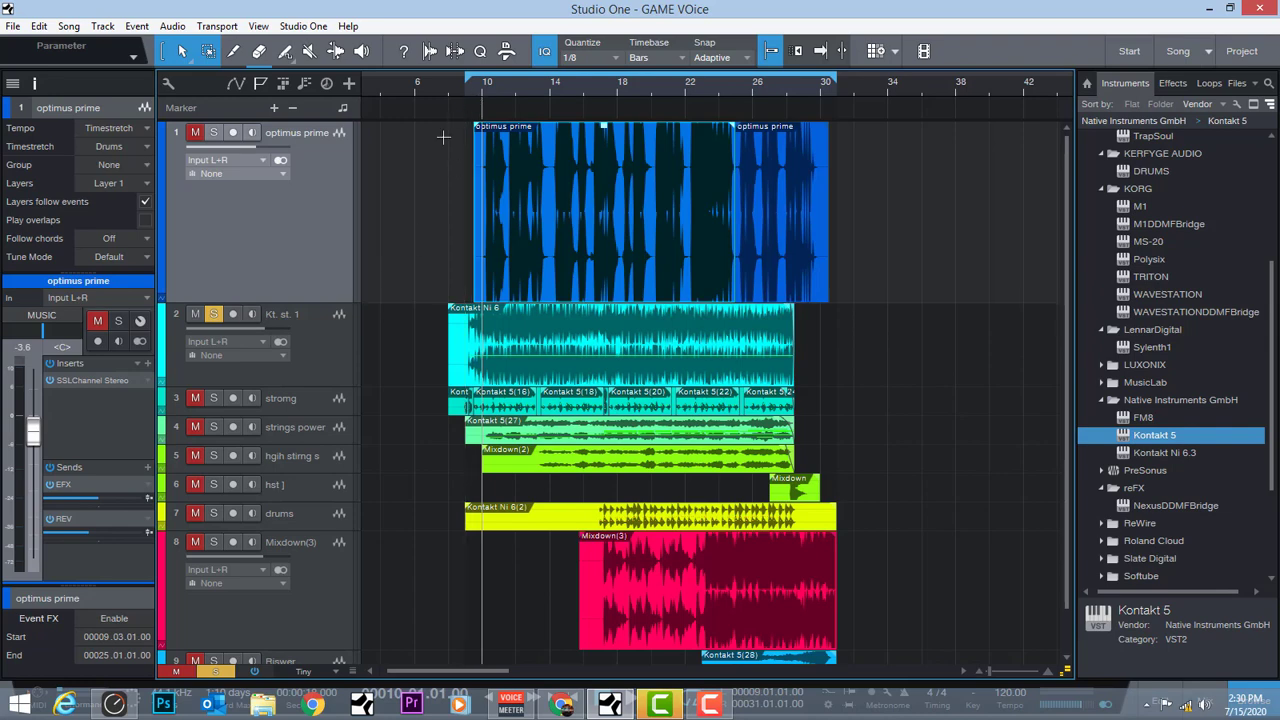
Select the soloed Kt. st. 1 track and play it from bar 9
{"action": "key", "text": "Down"}
{"action": "left_click", "coordinate": [471, 86]}
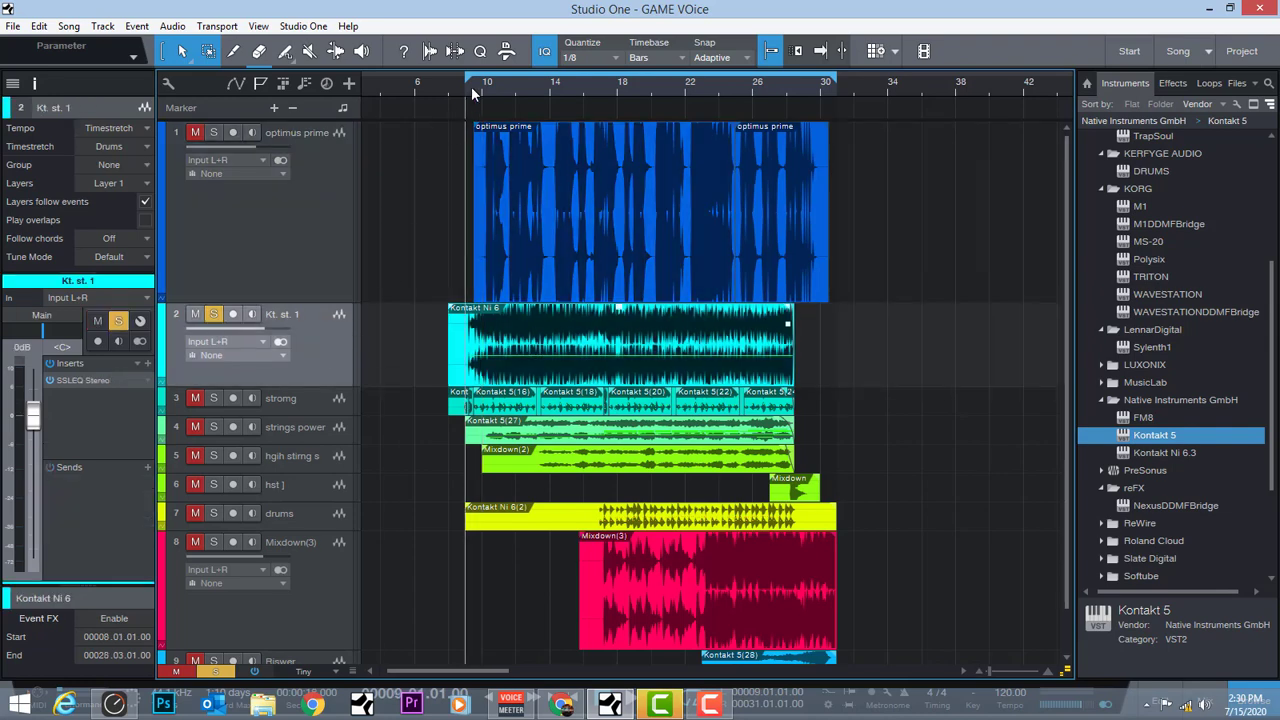
{"action": "key", "text": "space"}
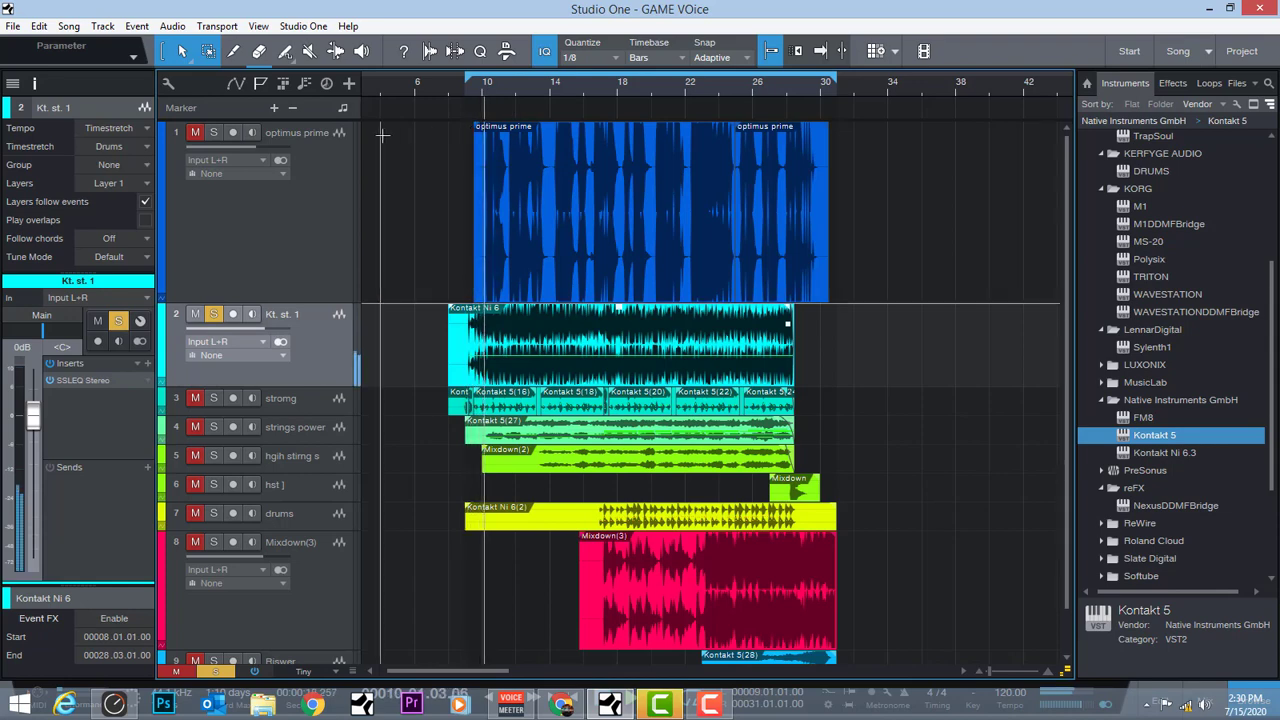
Examine the analog, high-pass and HF controls of the SSLEQ Stereo insert on Kt. st. 1 during playback and close the plug-in
{"action": "left_click", "coordinate": [77, 380]}
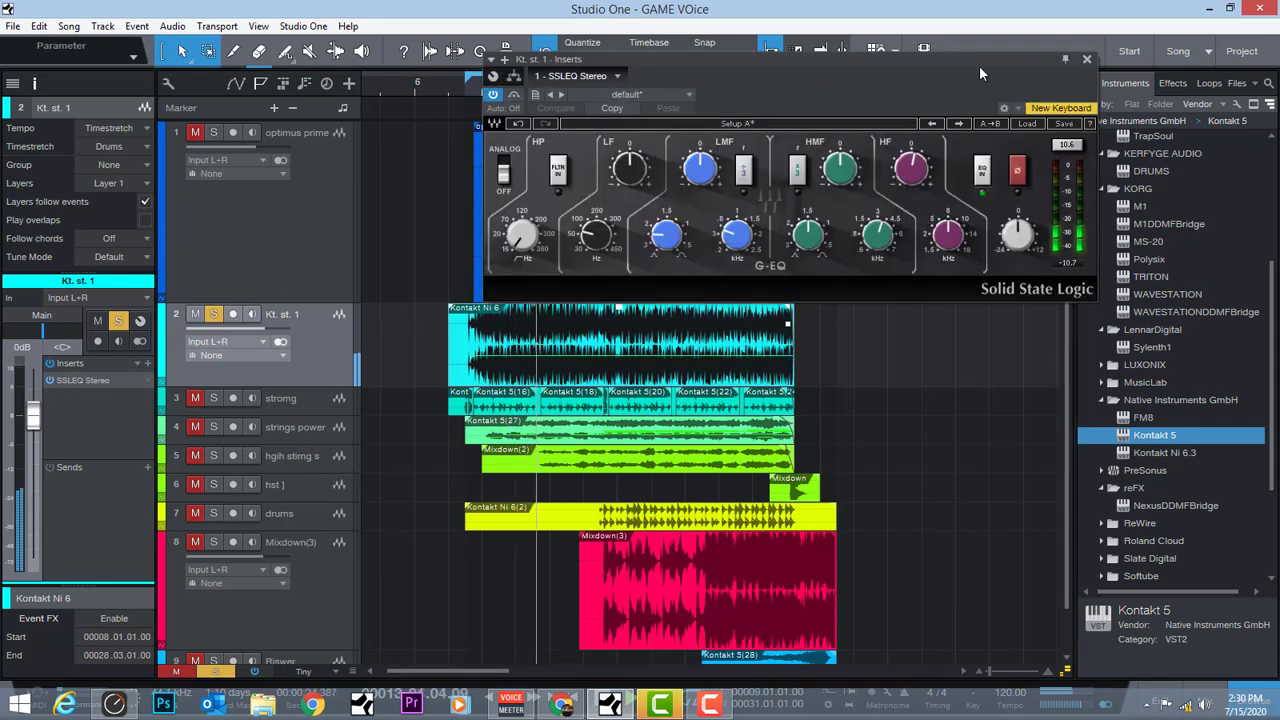
{"action": "left_click_drag", "start_coordinate": [962, 59], "coordinate": [929, 206]}
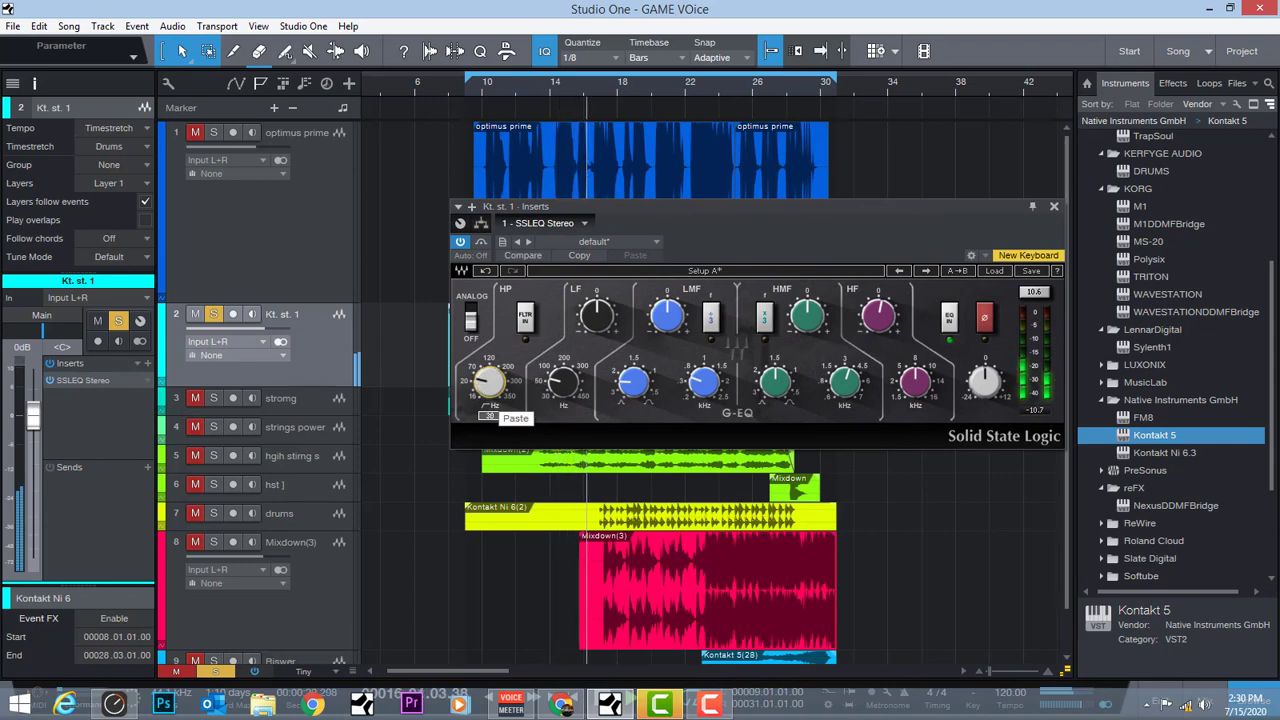
{"action": "left_click", "coordinate": [471, 322]}
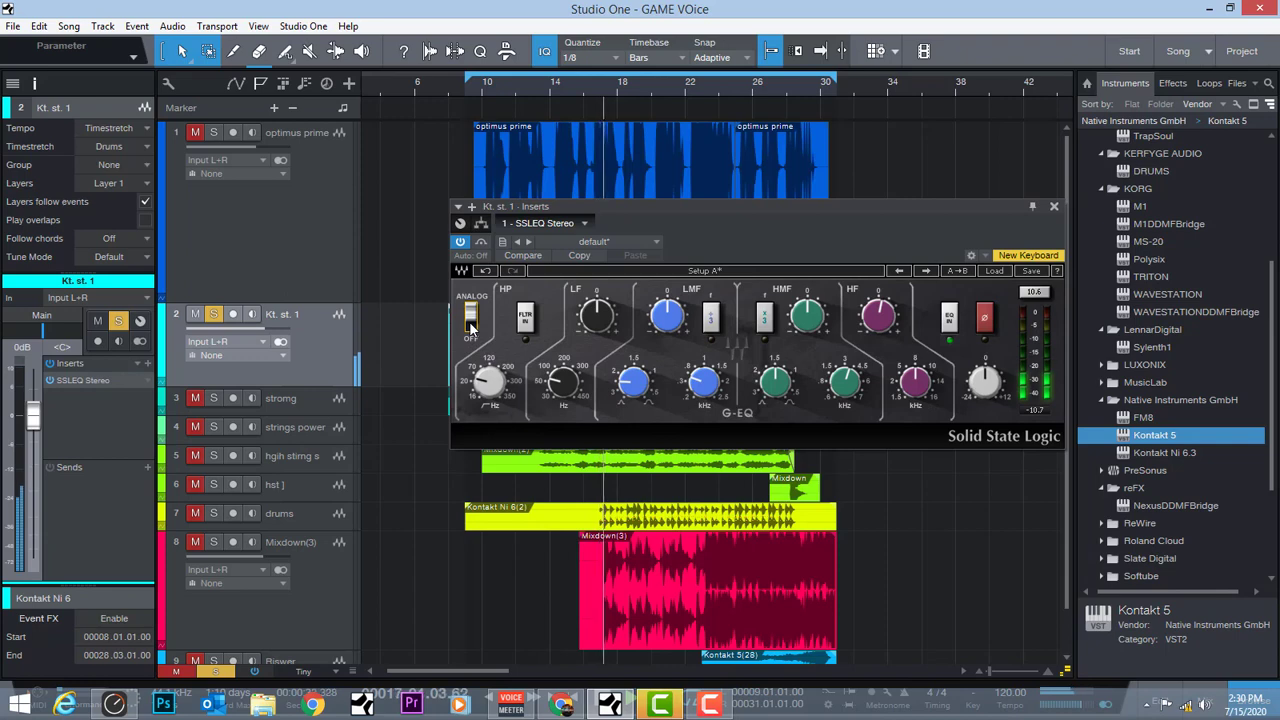
{"action": "left_click_drag", "start_coordinate": [488, 383], "coordinate": [488, 383]}
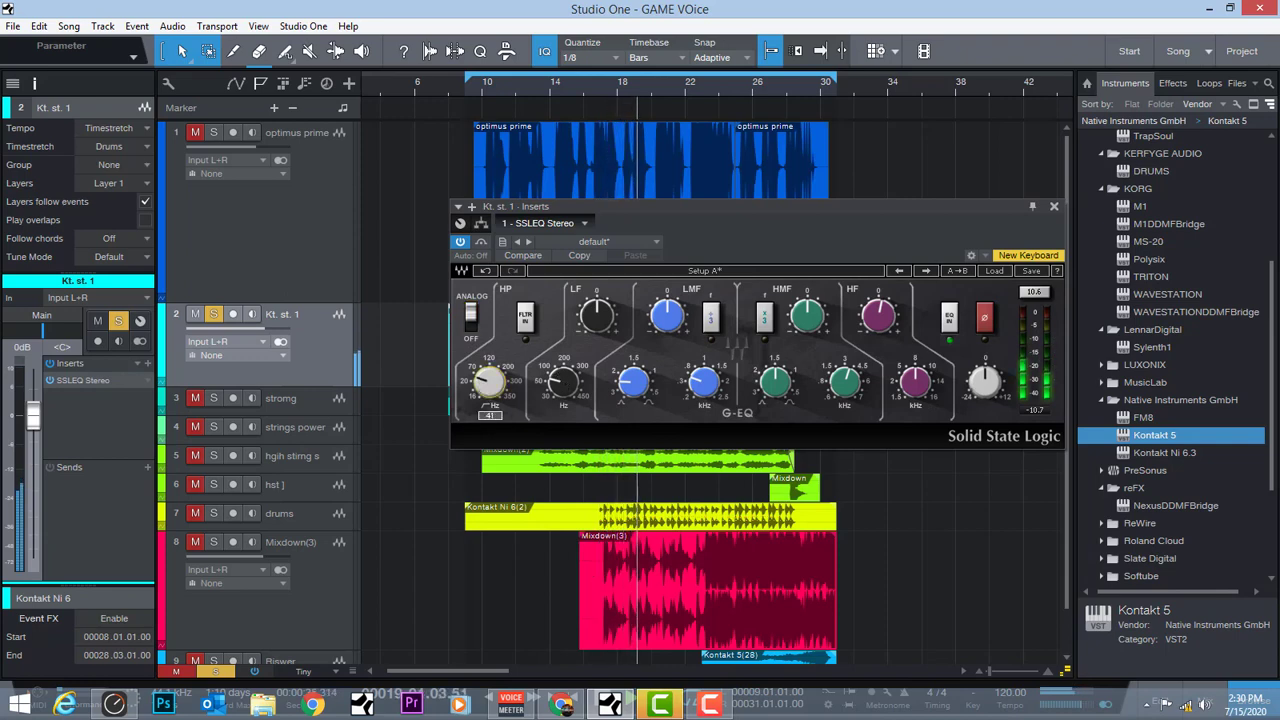
{"action": "left_click", "coordinate": [887, 322]}
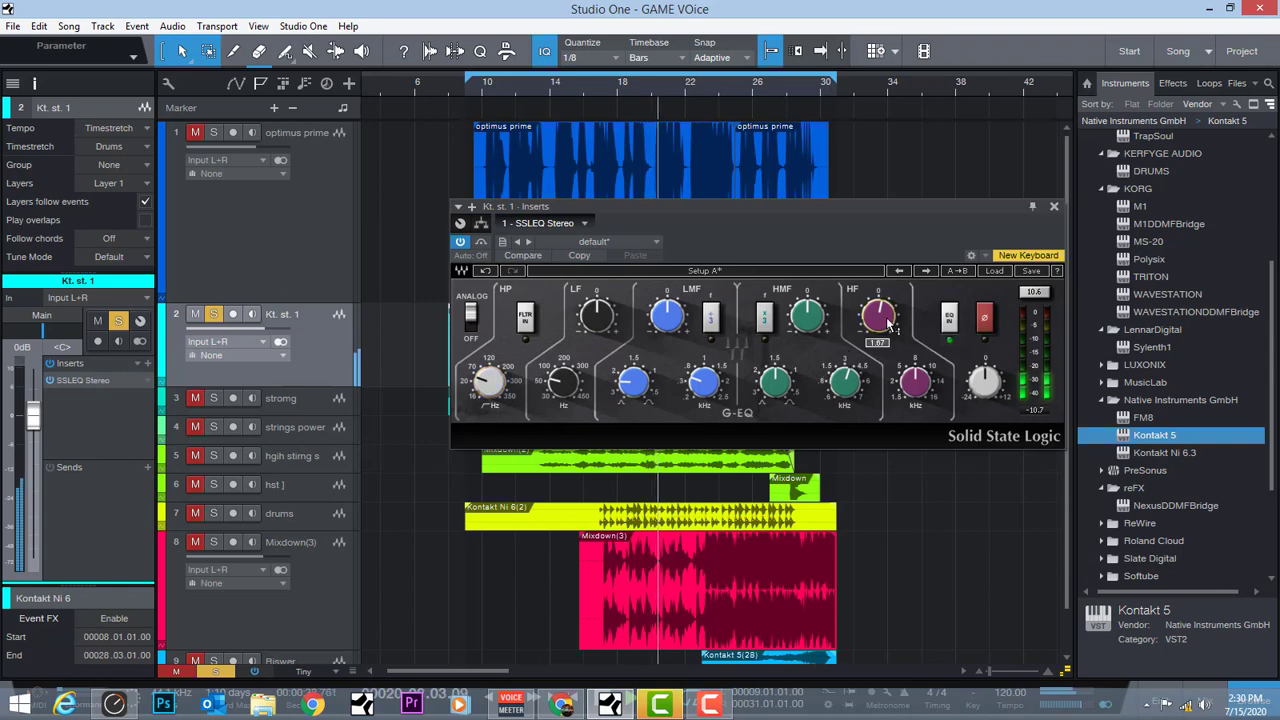
{"action": "left_click", "coordinate": [1053, 207]}
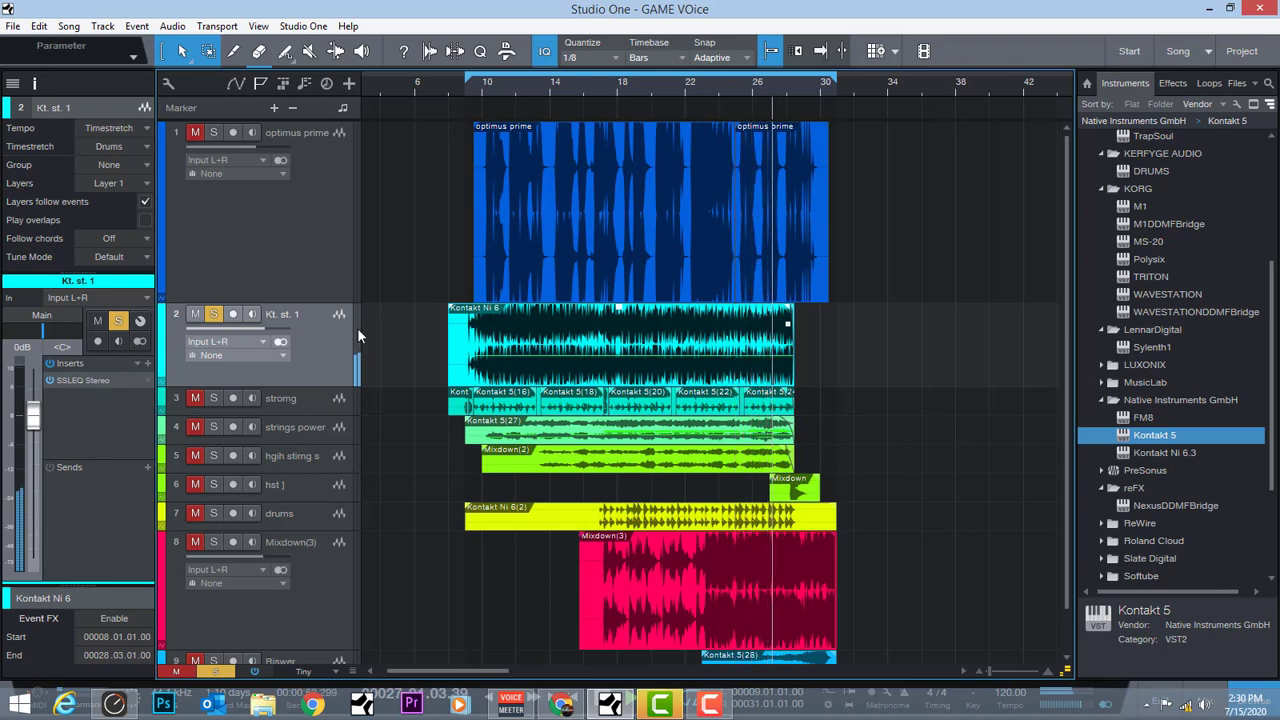
Solo the stromg track alongside Kt. st. 1 during playback and set its volume to 0 dB
{"action": "left_click", "coordinate": [478, 88]}
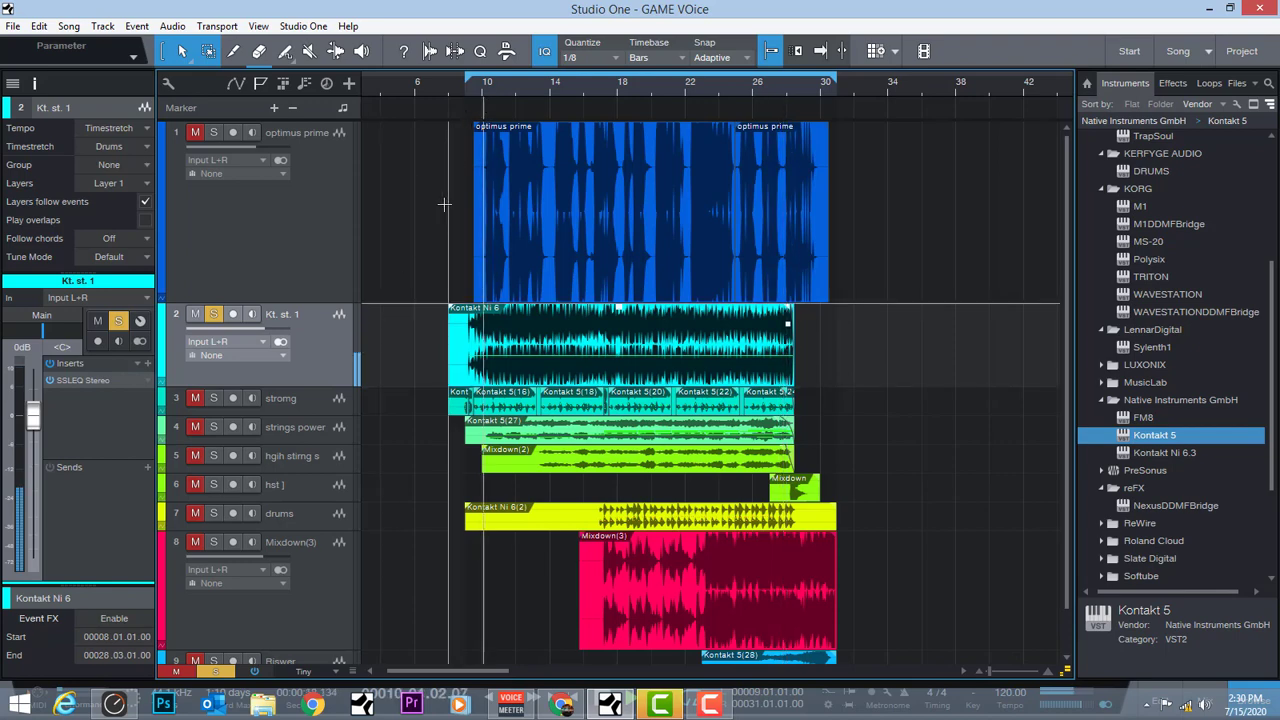
{"action": "left_click", "coordinate": [290, 398]}
{"action": "left_click", "coordinate": [213, 398]}
{"action": "left_click", "coordinate": [194, 398]}
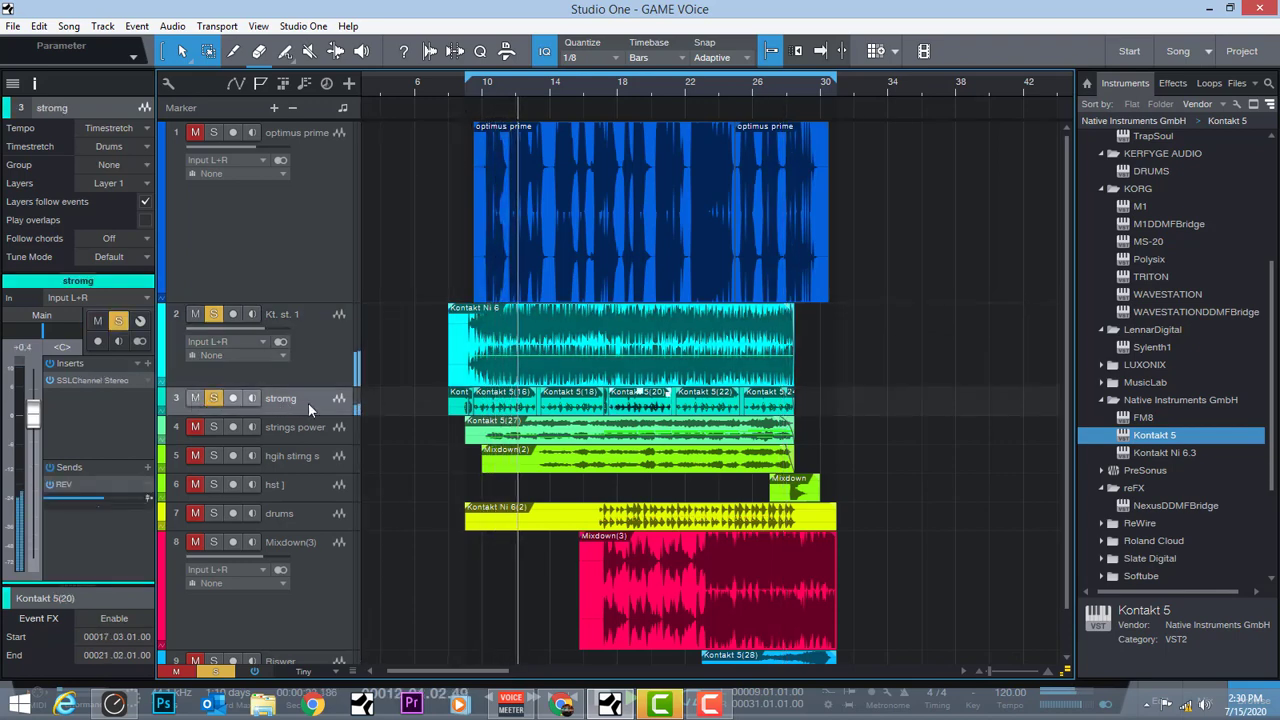
{"action": "left_click_drag", "start_coordinate": [32, 413], "coordinate": [32, 414]}
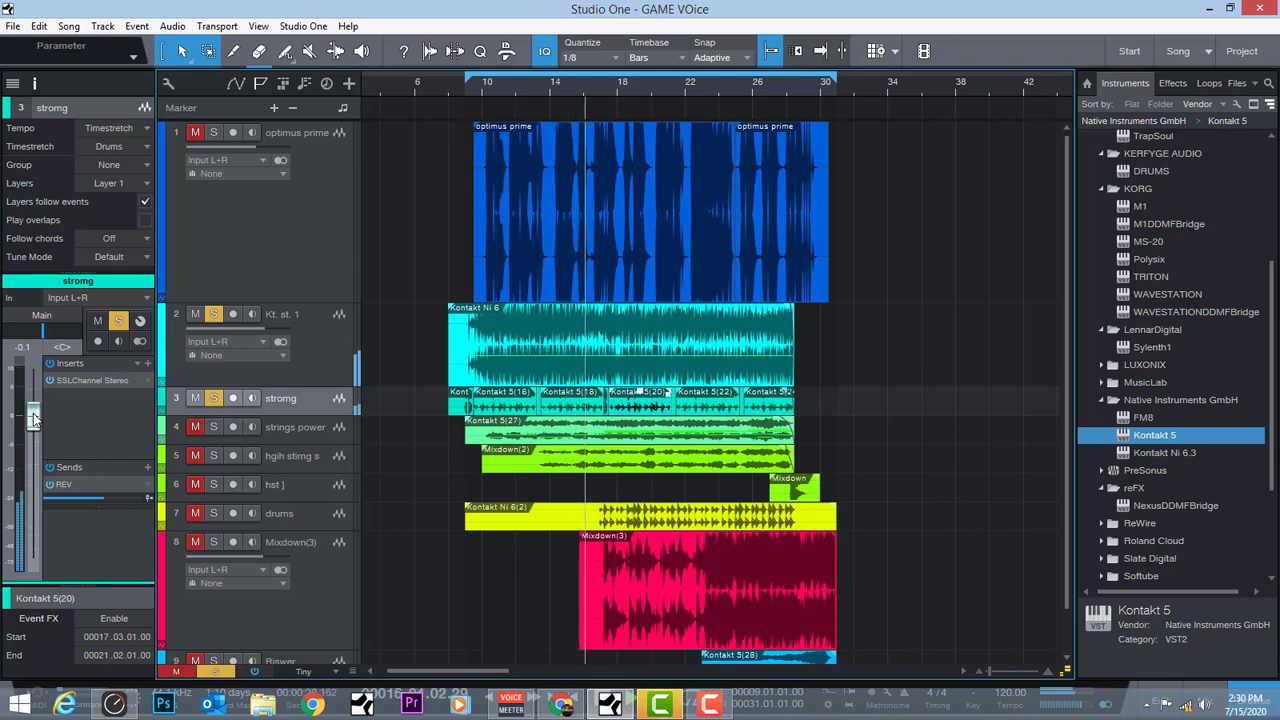
{"action": "left_click_drag", "start_coordinate": [32, 415], "coordinate": [32, 413]}
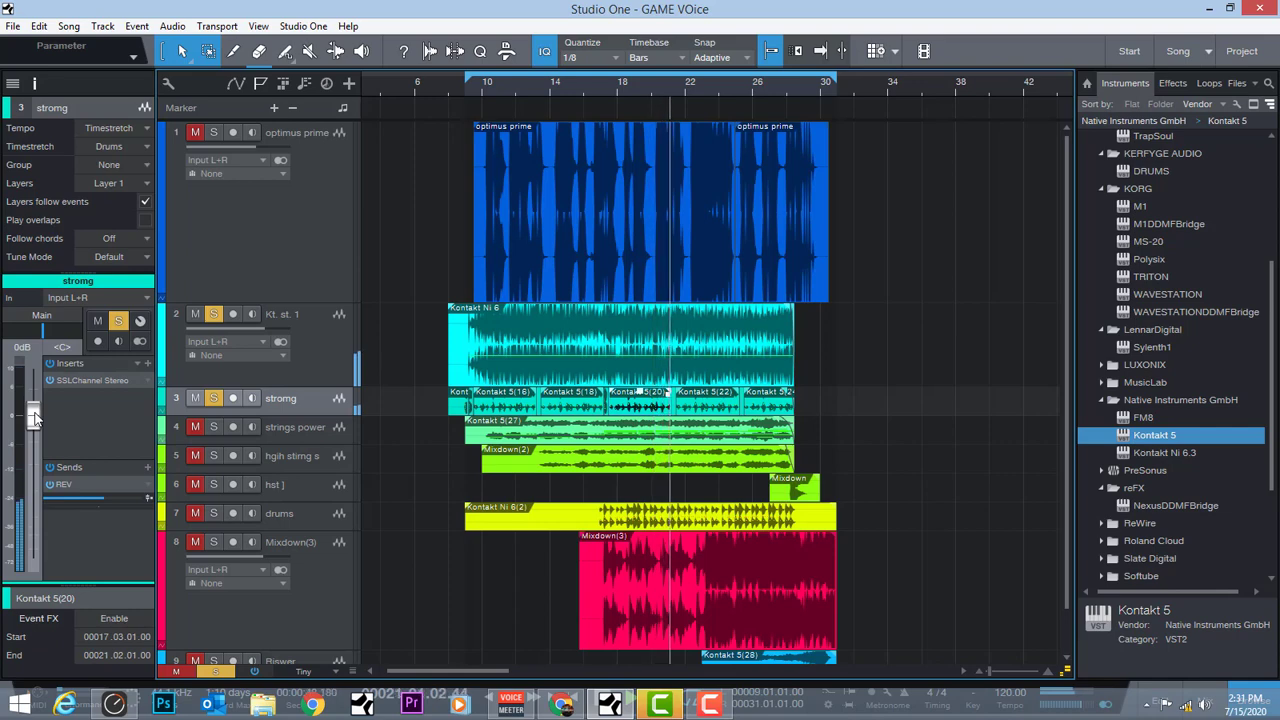
Mute Kt. st. 1 and adjust the HF gain and high-pass filter in stromg's SSLChannel Stereo insert while listening
{"action": "double_click", "coordinate": [95, 380]}
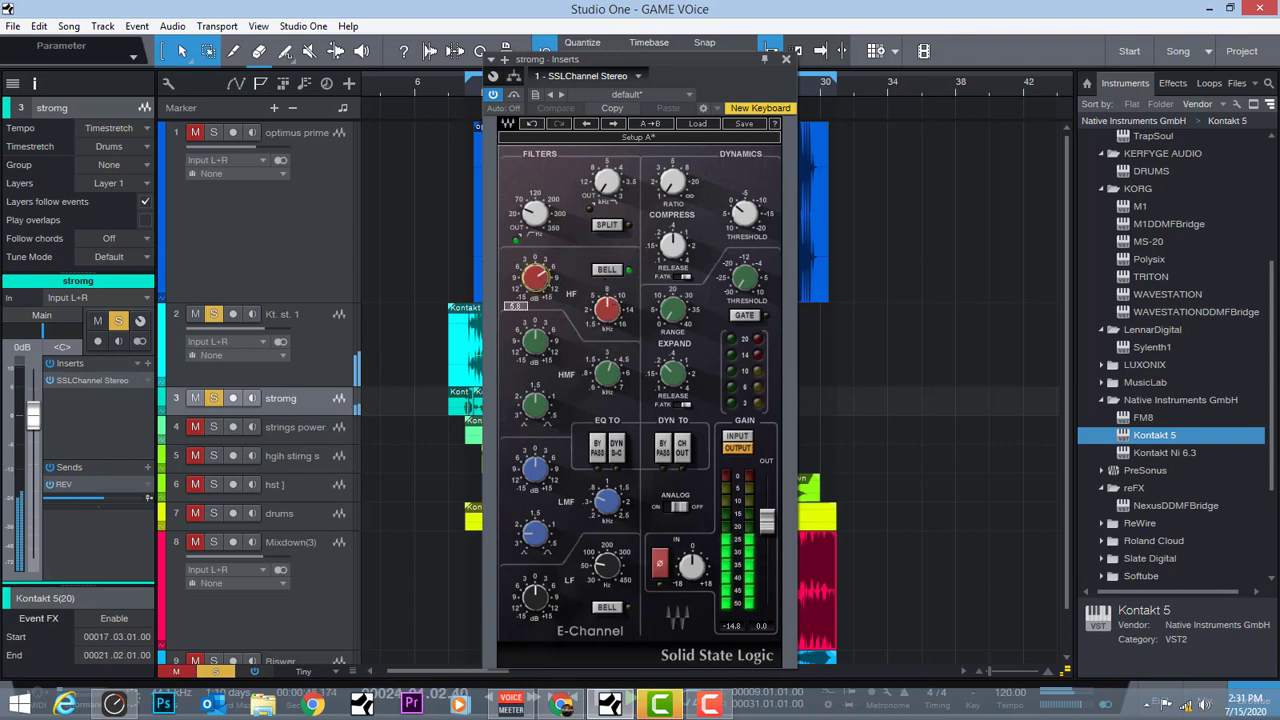
{"action": "left_click", "coordinate": [195, 315]}
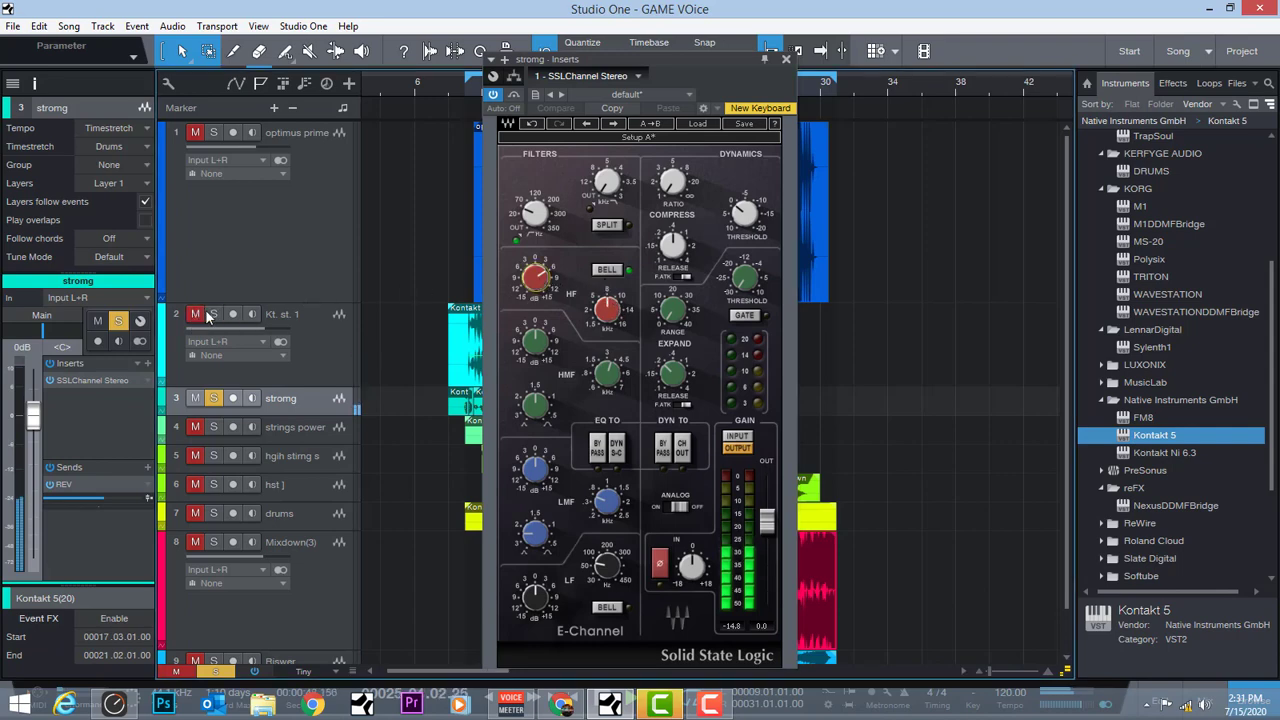
{"action": "left_click_drag", "start_coordinate": [537, 283], "coordinate": [537, 275]}
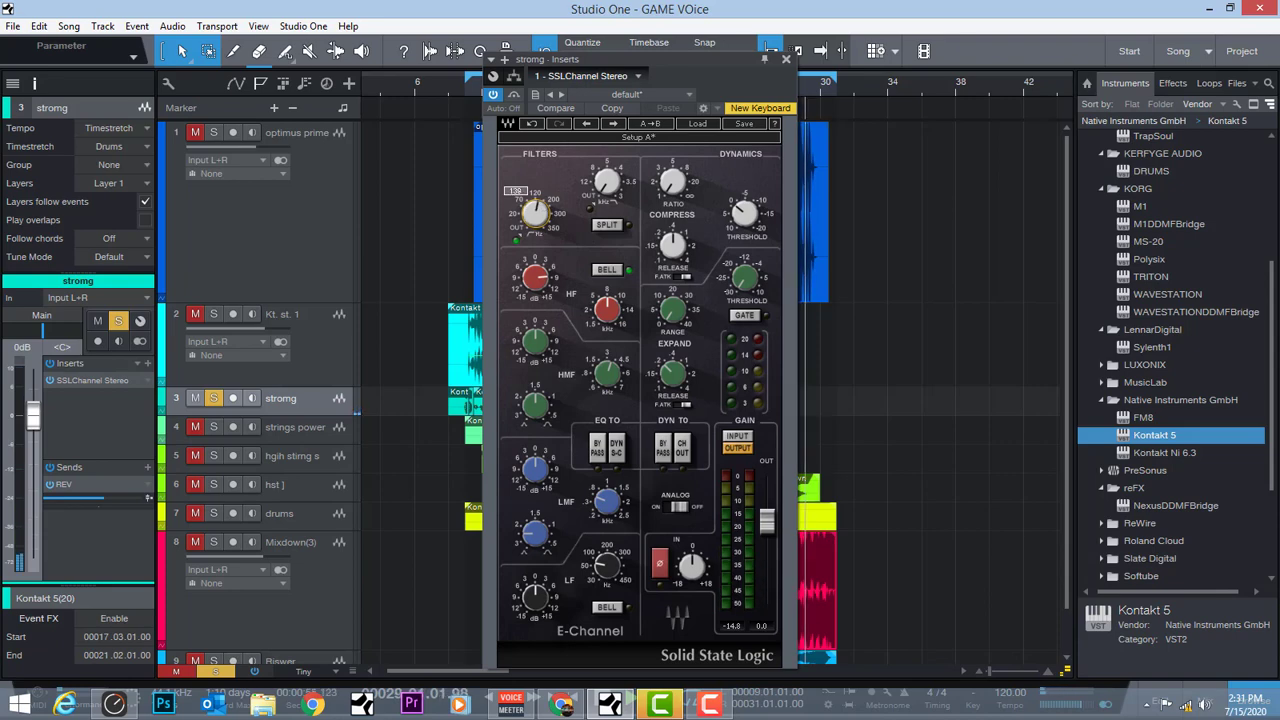
{"action": "left_click_drag", "start_coordinate": [669, 68], "coordinate": [800, 98]}
{"action": "left_click", "coordinate": [505, 79]}
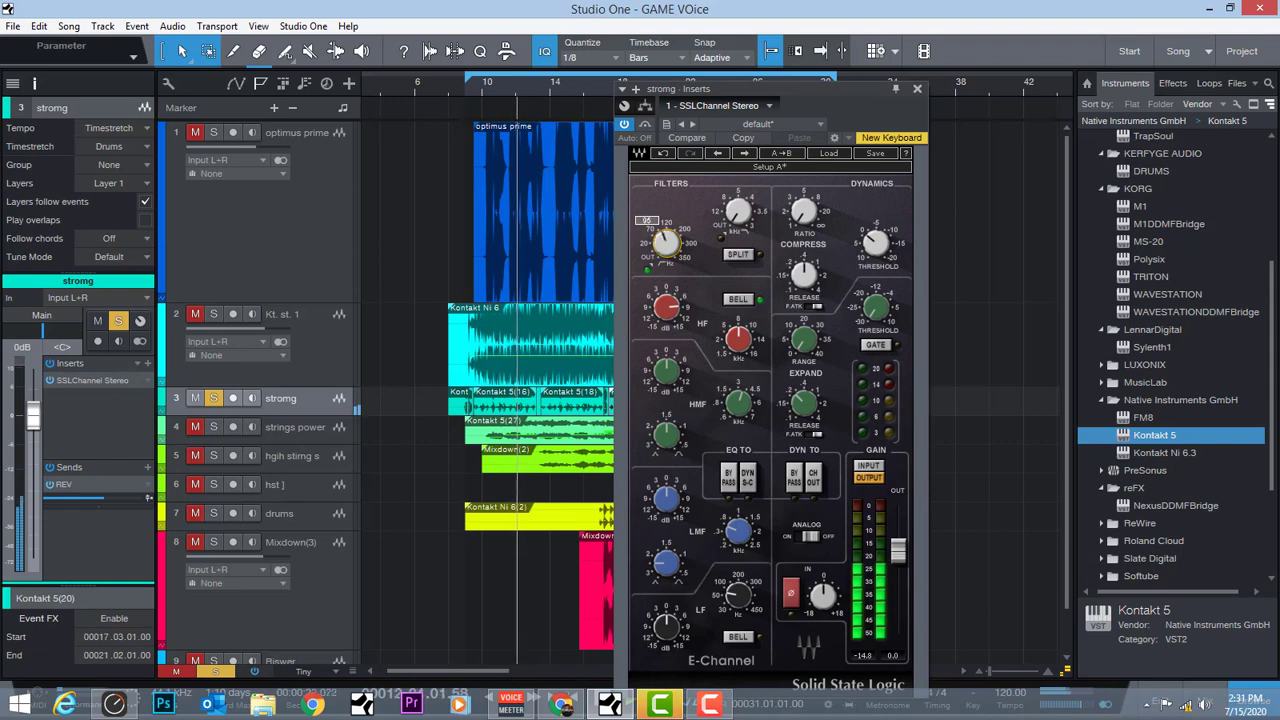
{"action": "left_click", "coordinate": [917, 88]}
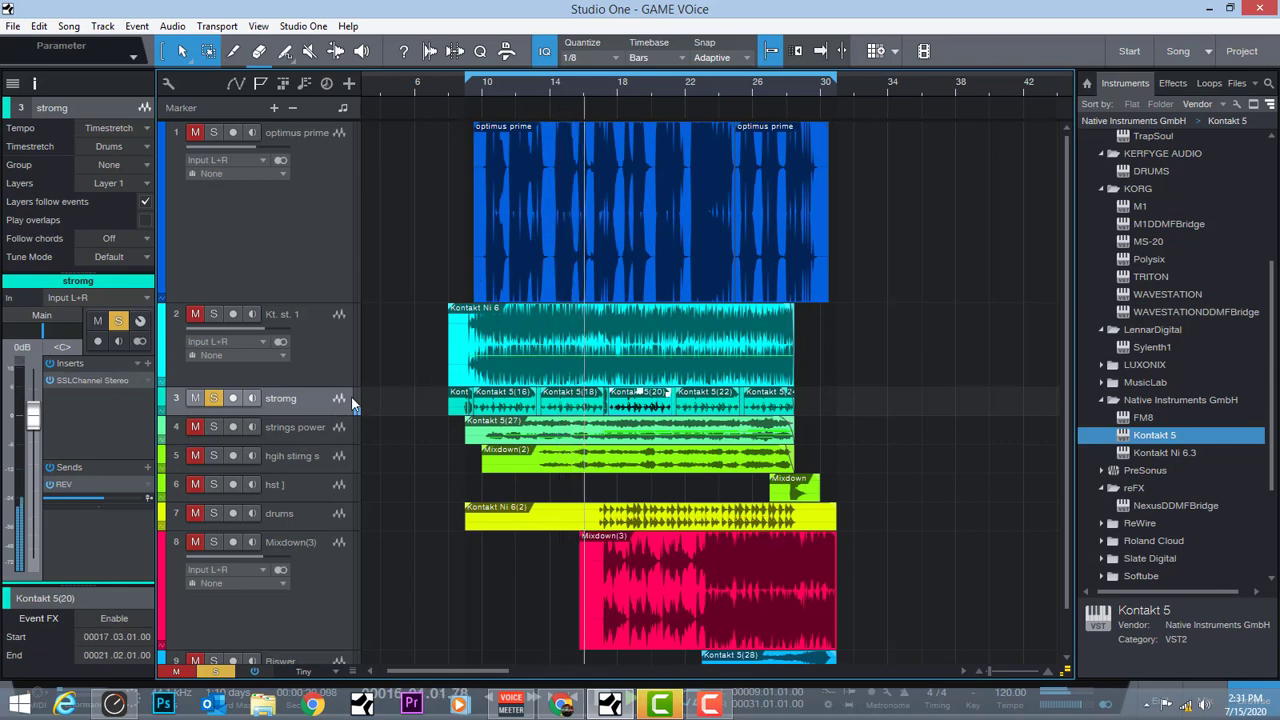
Solo the strings power track so it plays together with stromg
{"action": "left_click", "coordinate": [302, 428]}
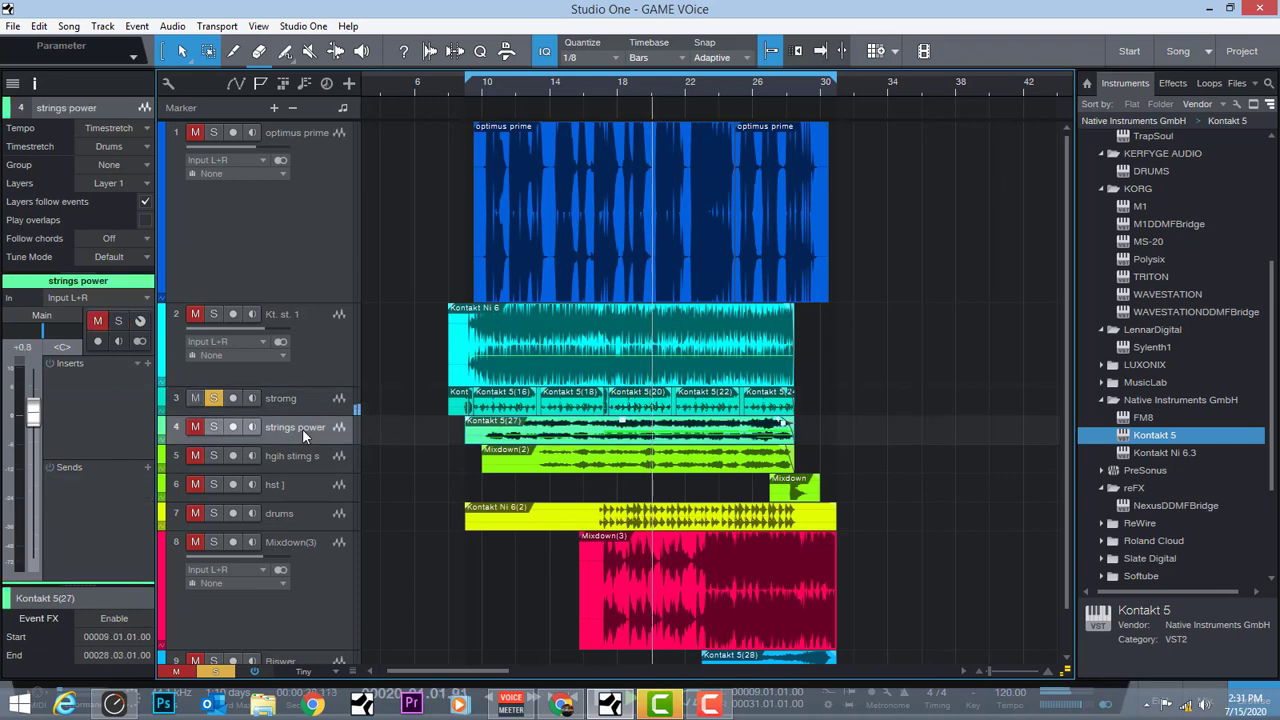
{"action": "left_click", "coordinate": [304, 401]}
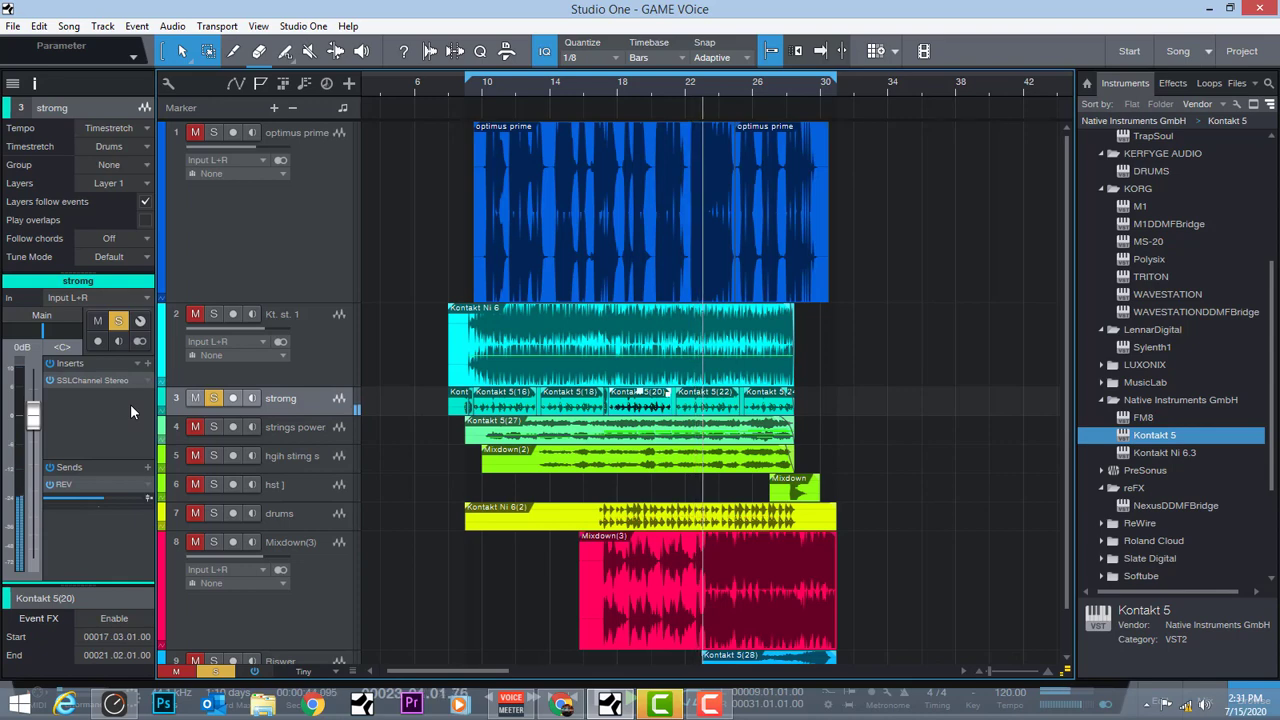
{"action": "left_click", "coordinate": [305, 427]}
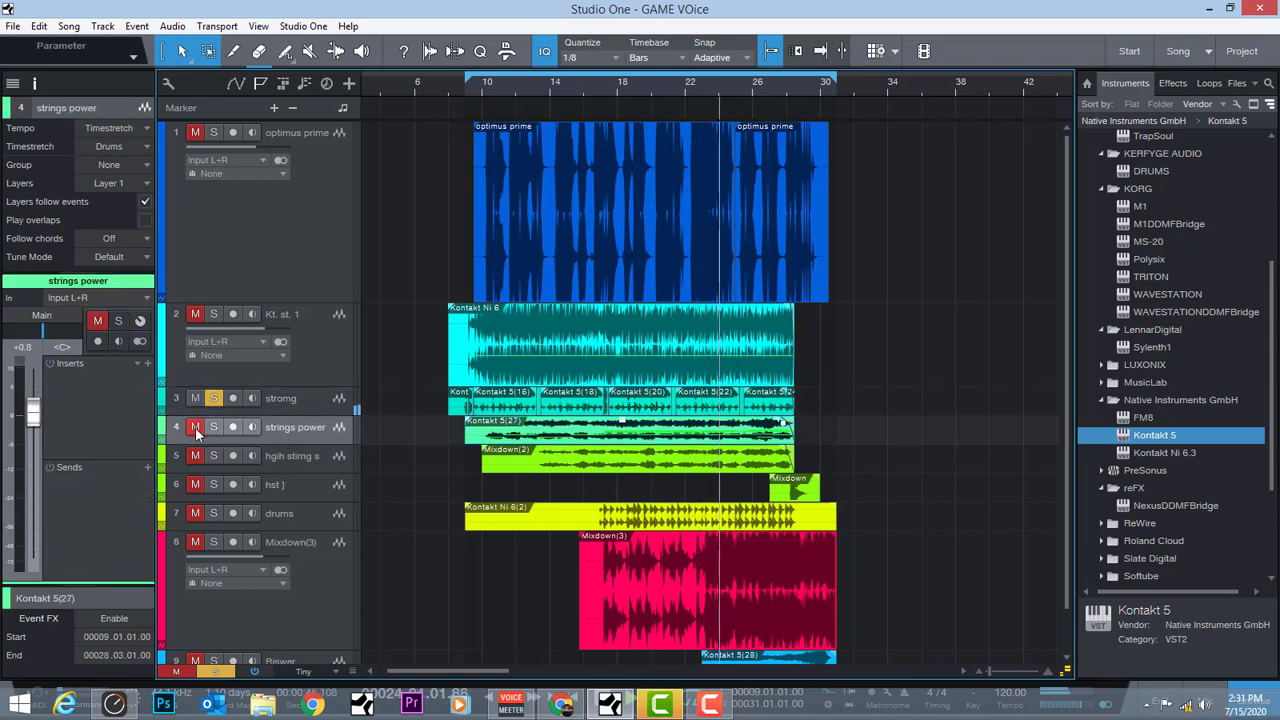
{"action": "left_click", "coordinate": [213, 427]}
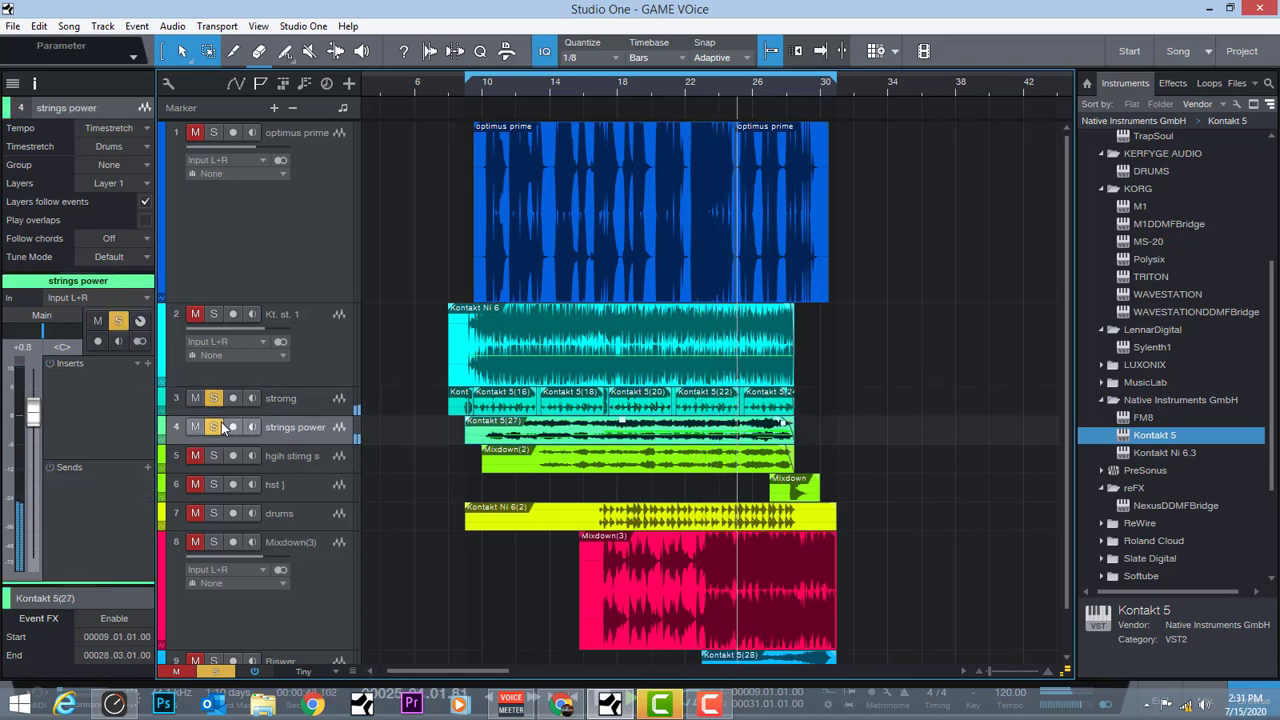
Find the SSLChannel Stereo plug-in by searching for "ssl" and insert it on the strings power track
{"action": "left_click", "coordinate": [147, 362]}
{"action": "type", "text": "ssl"}
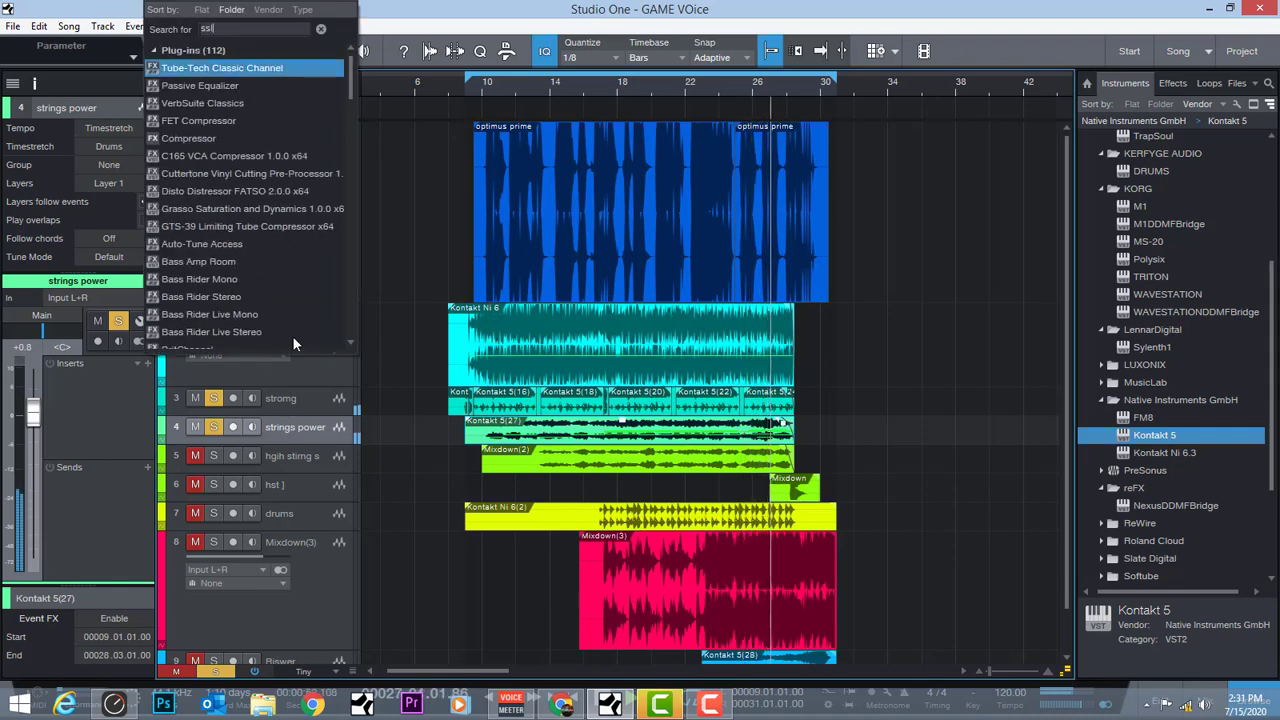
{"action": "left_click", "coordinate": [305, 119]}
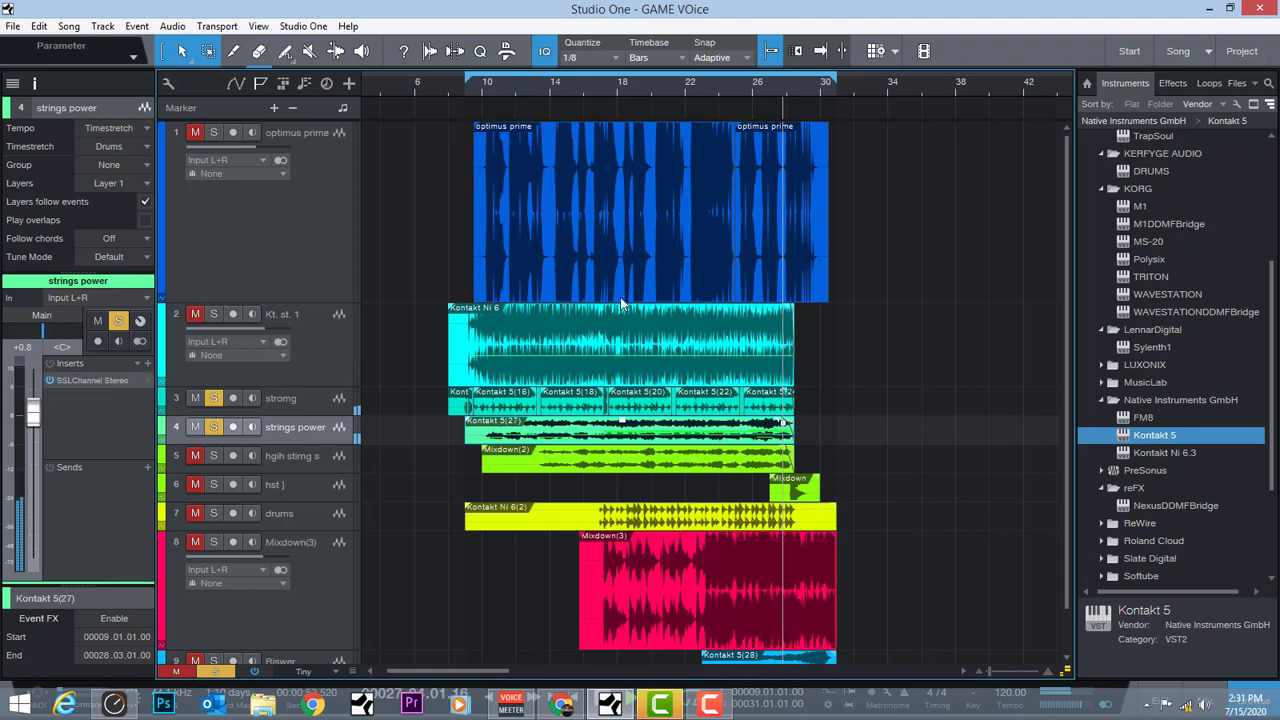
Raise the HF gain, adjust the HF frequency and engage the high-pass filter in strings power's SSLChannel Stereo during playback
{"action": "left_click", "coordinate": [481, 93]}
{"action": "key", "text": "space"}
{"action": "left_click_drag", "start_coordinate": [676, 313], "coordinate": [676, 292]}
{"action": "left_click", "coordinate": [738, 299]}
{"action": "left_click_drag", "start_coordinate": [738, 340], "coordinate": [738, 332]}
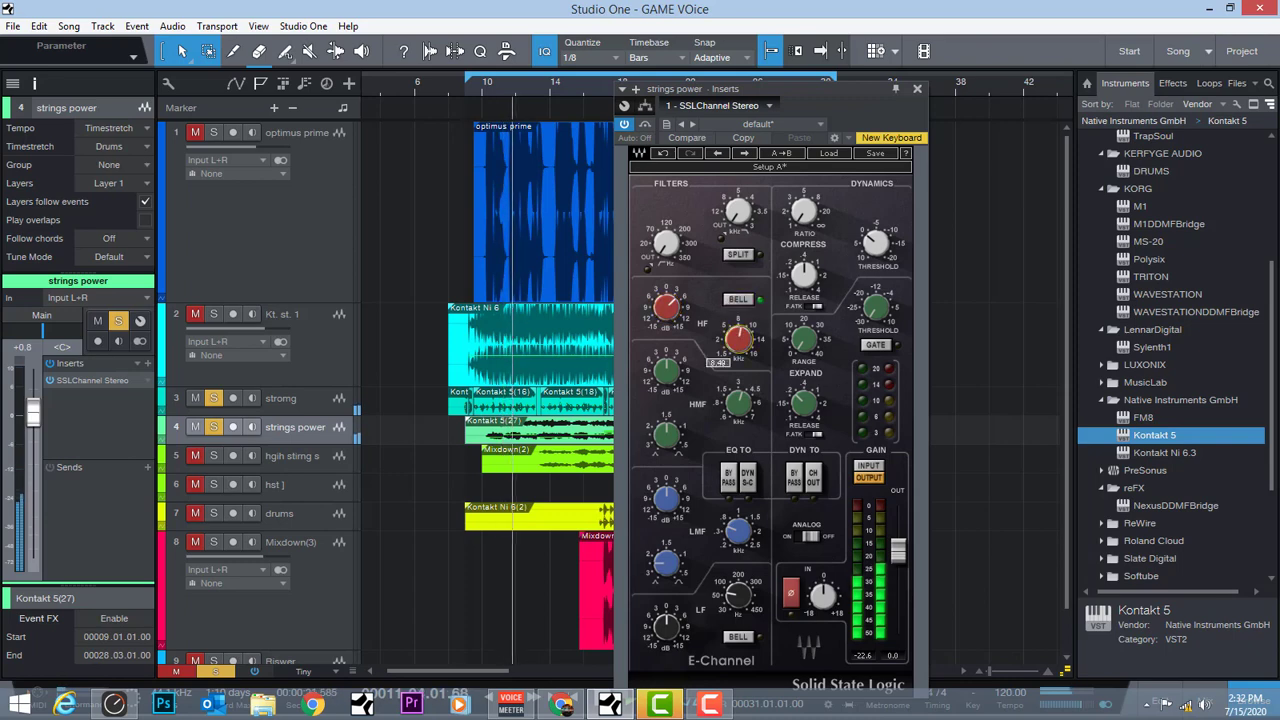
{"action": "left_click_drag", "start_coordinate": [666, 308], "coordinate": [666, 275]}
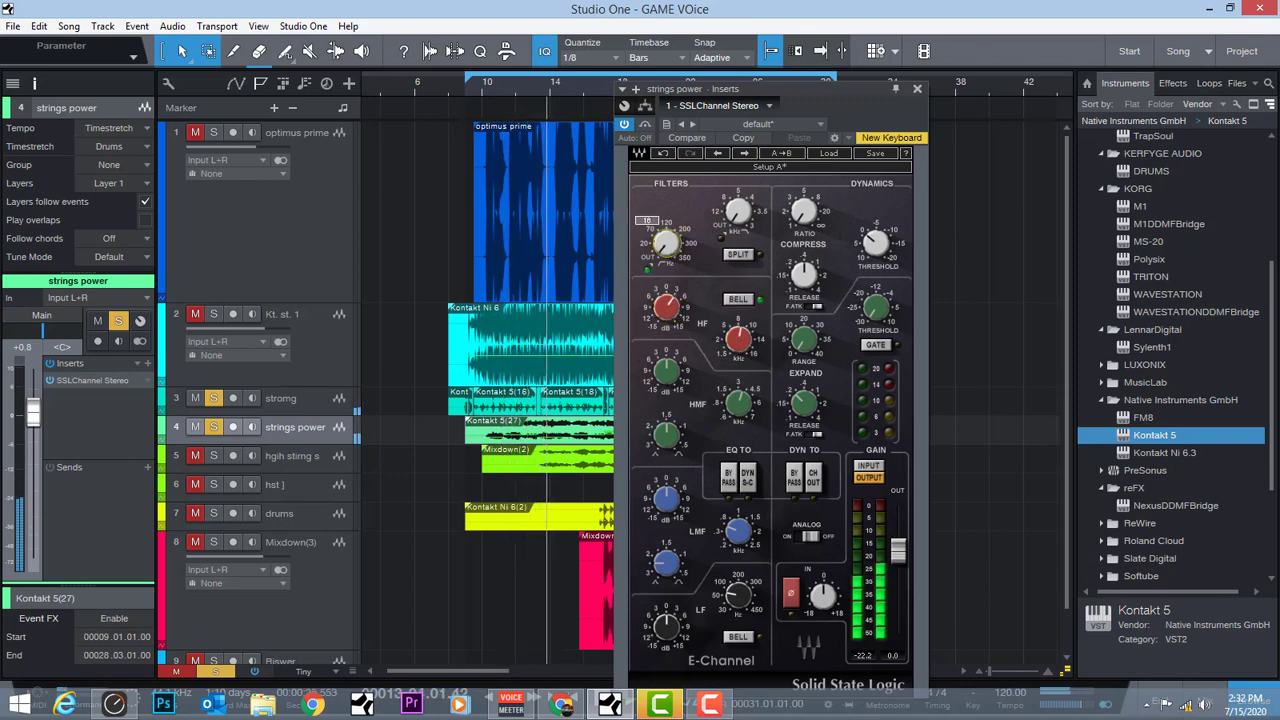
{"action": "left_click", "coordinate": [917, 88]}
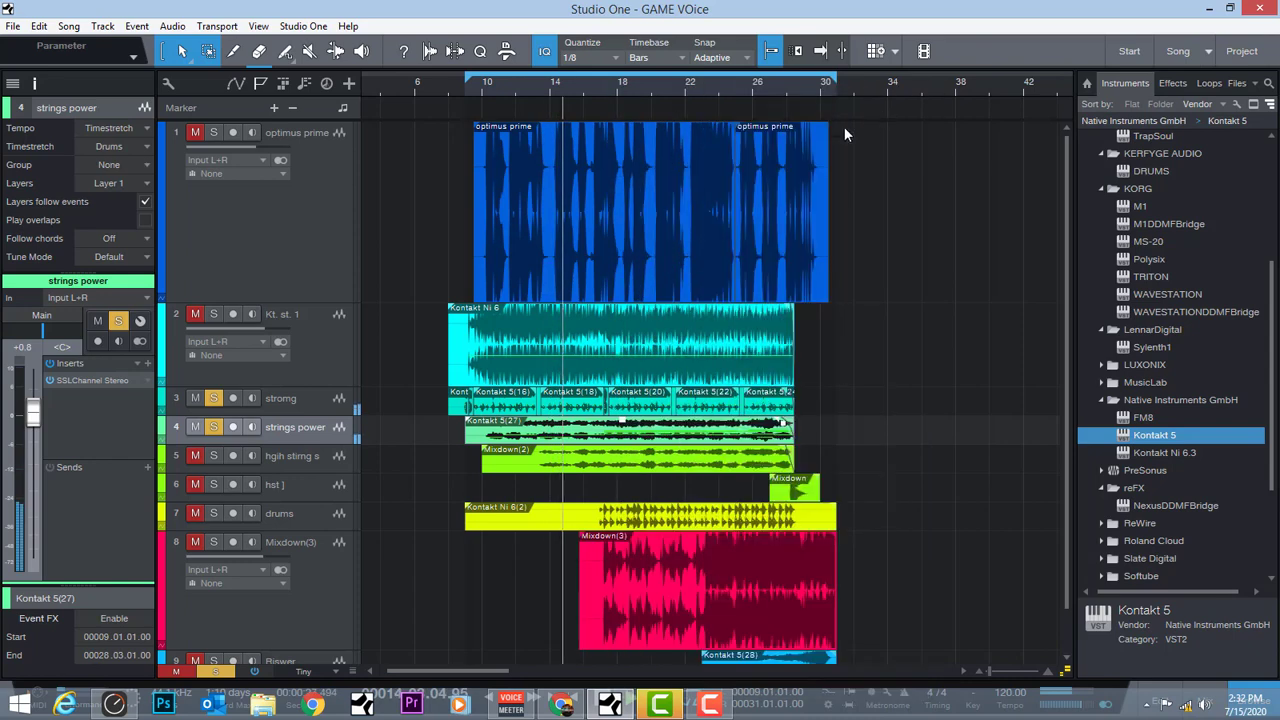
Solo the hgih stirng s track so it plays together with stromg and strings power
{"action": "left_click", "coordinate": [301, 405]}
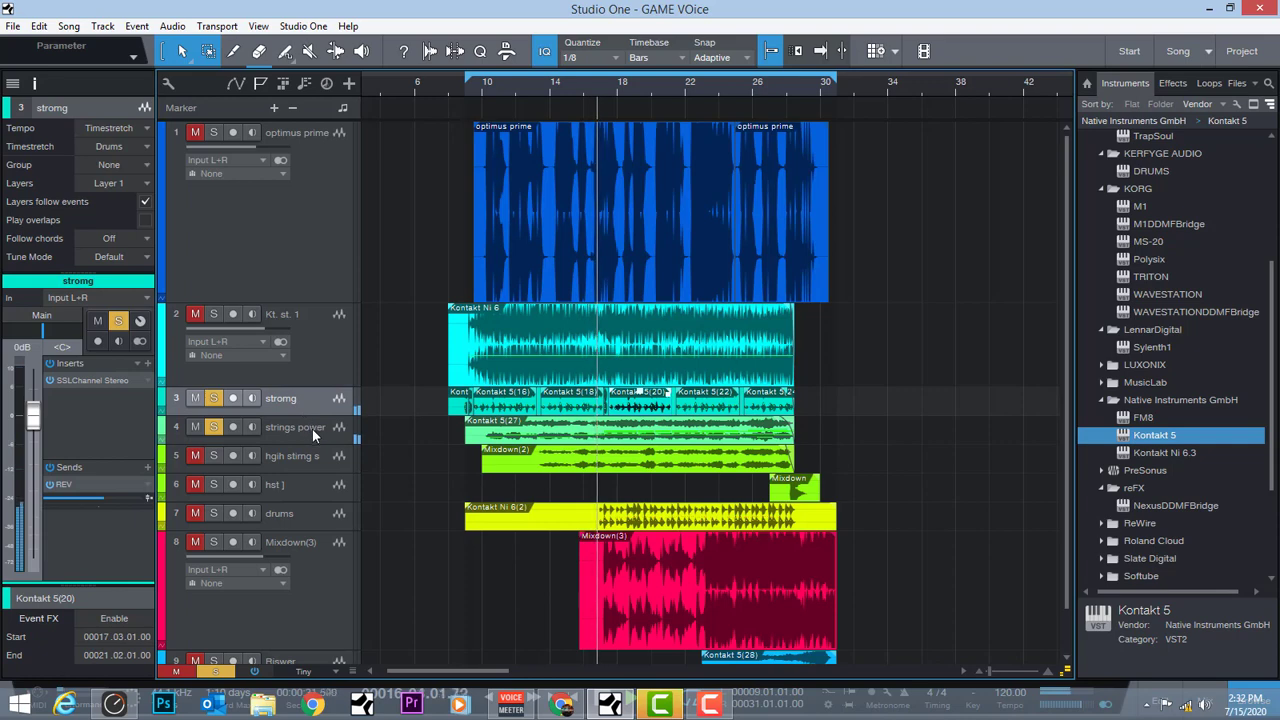
{"action": "left_click", "coordinate": [312, 429]}
{"action": "left_click", "coordinate": [262, 457]}
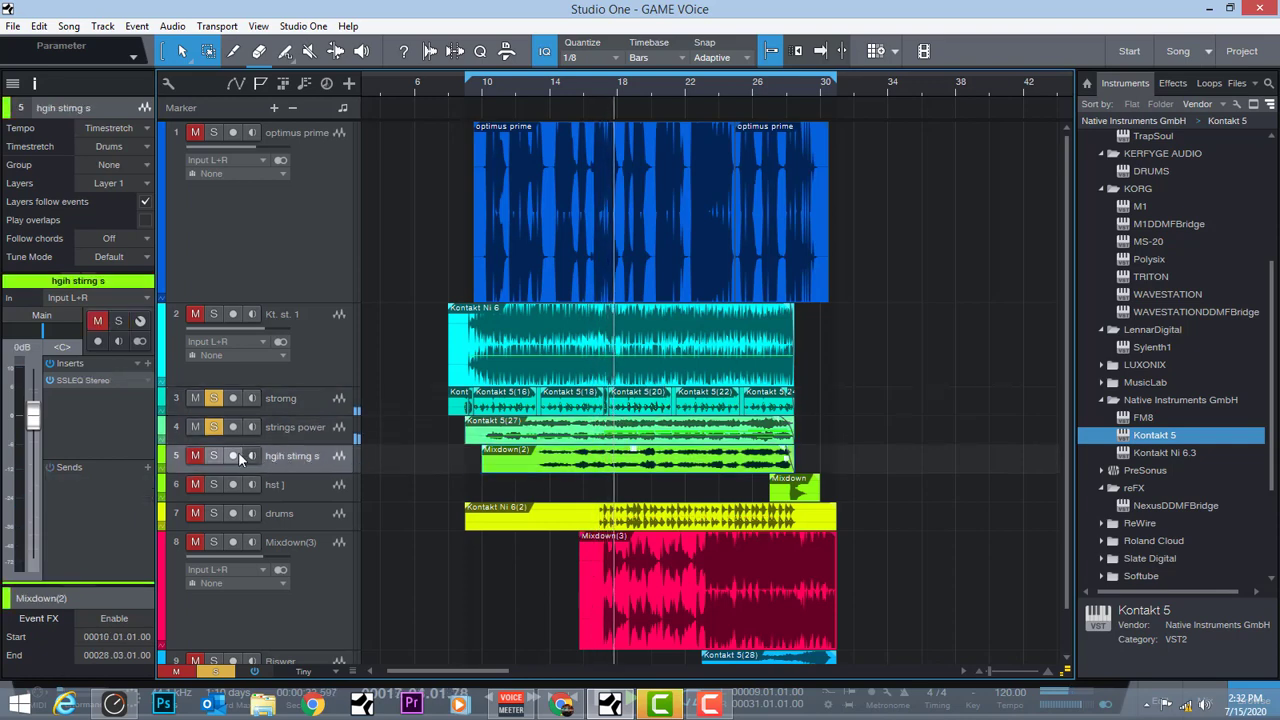
{"action": "left_click", "coordinate": [212, 456]}
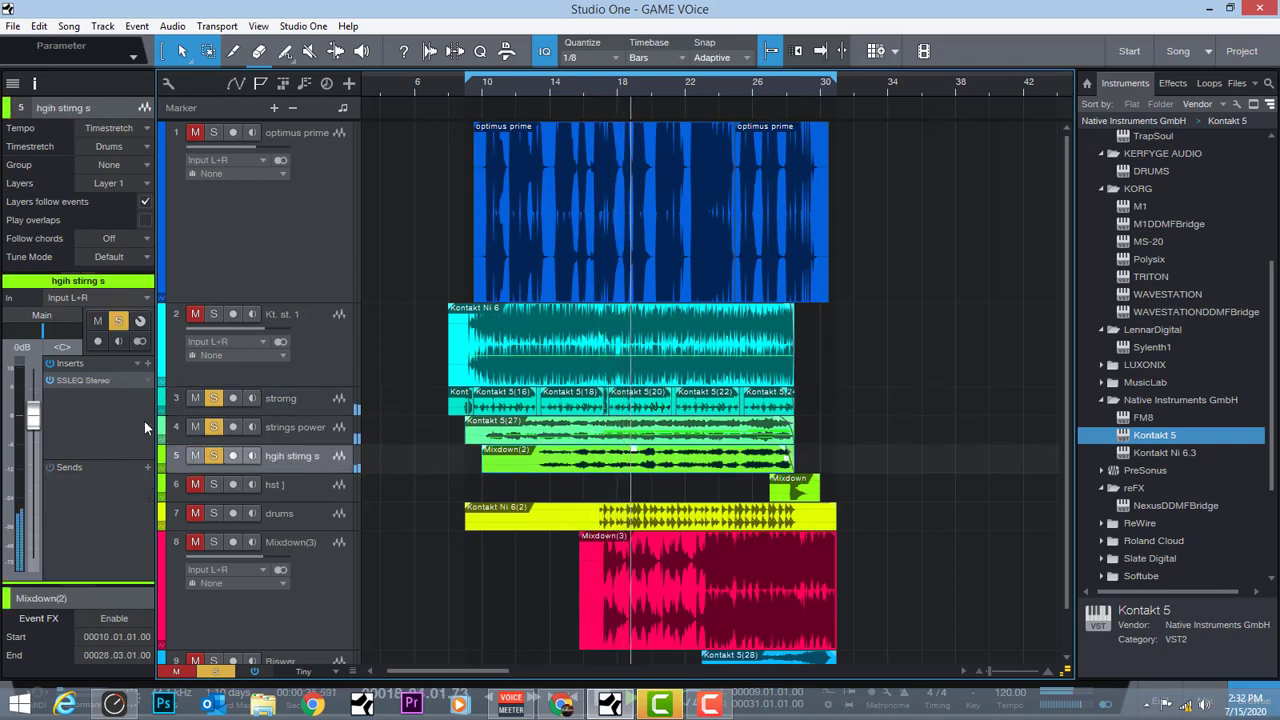
Engage the high-pass filter in hgih stirng s's SSLEQ Stereo insert during playback and adjust its frequency
{"action": "left_click", "coordinate": [81, 378]}
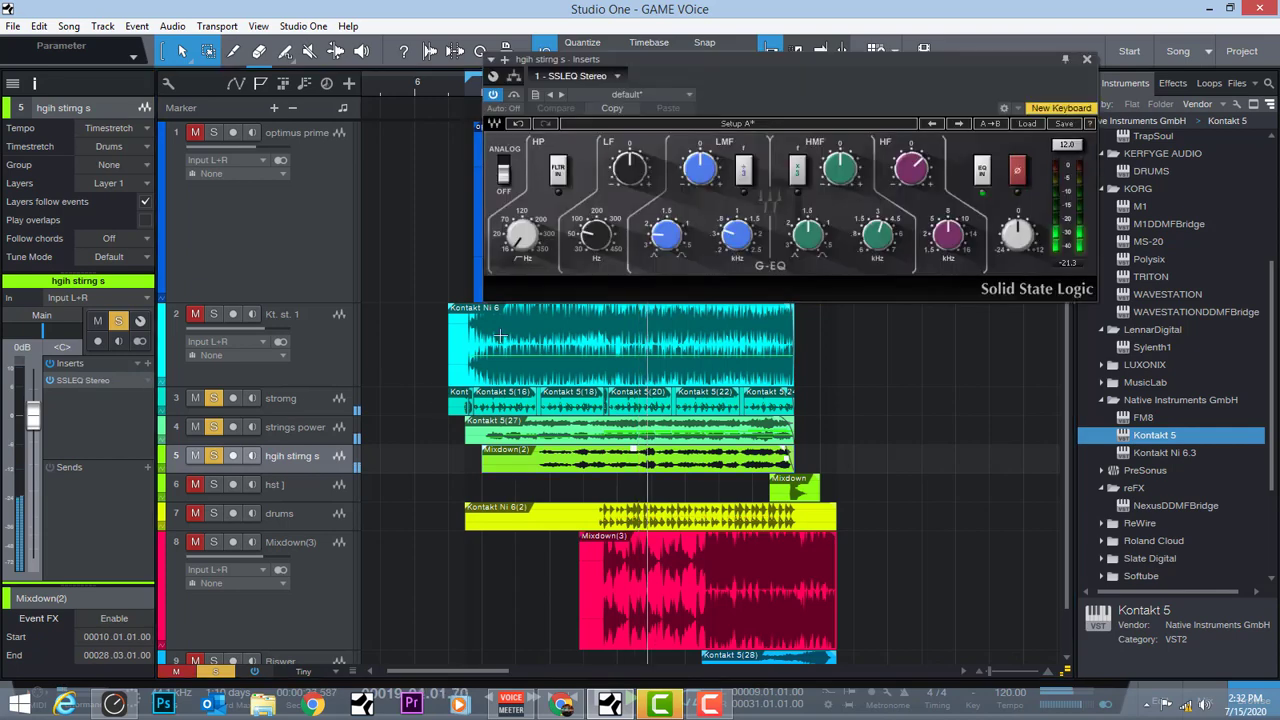
{"action": "left_click", "coordinate": [505, 178]}
{"action": "left_click", "coordinate": [560, 172]}
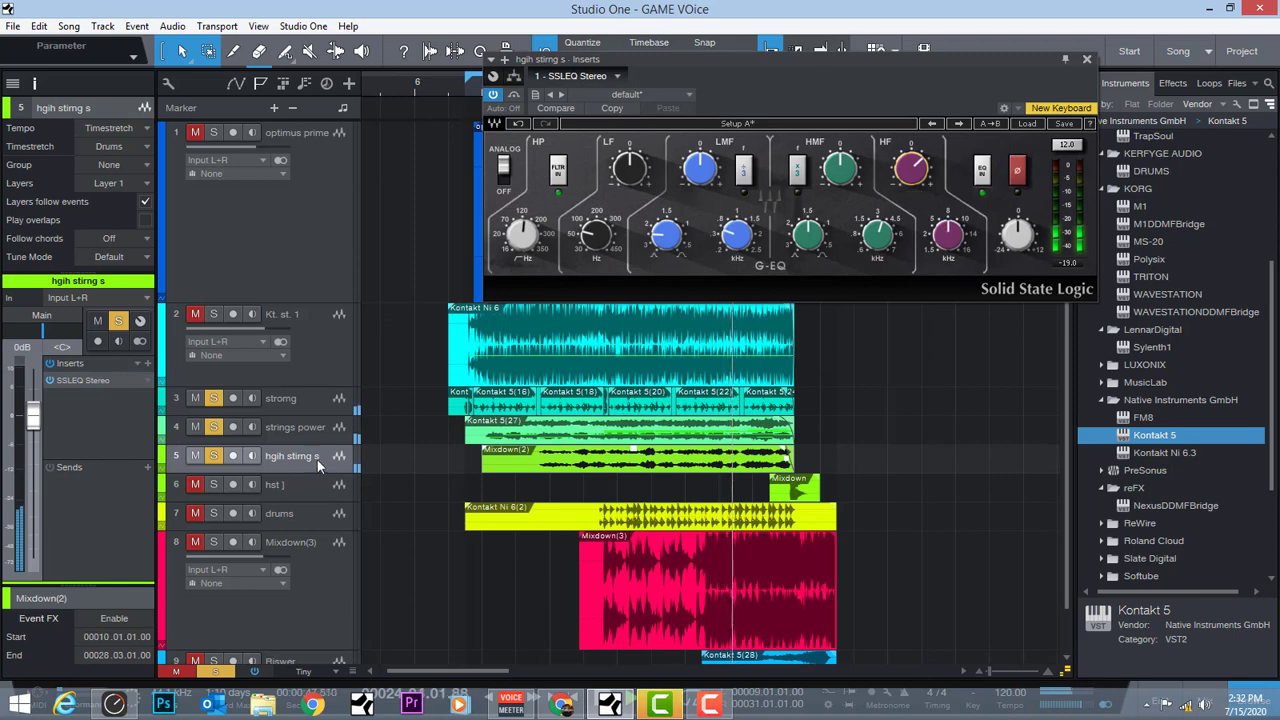
{"action": "left_click", "coordinate": [1086, 60]}
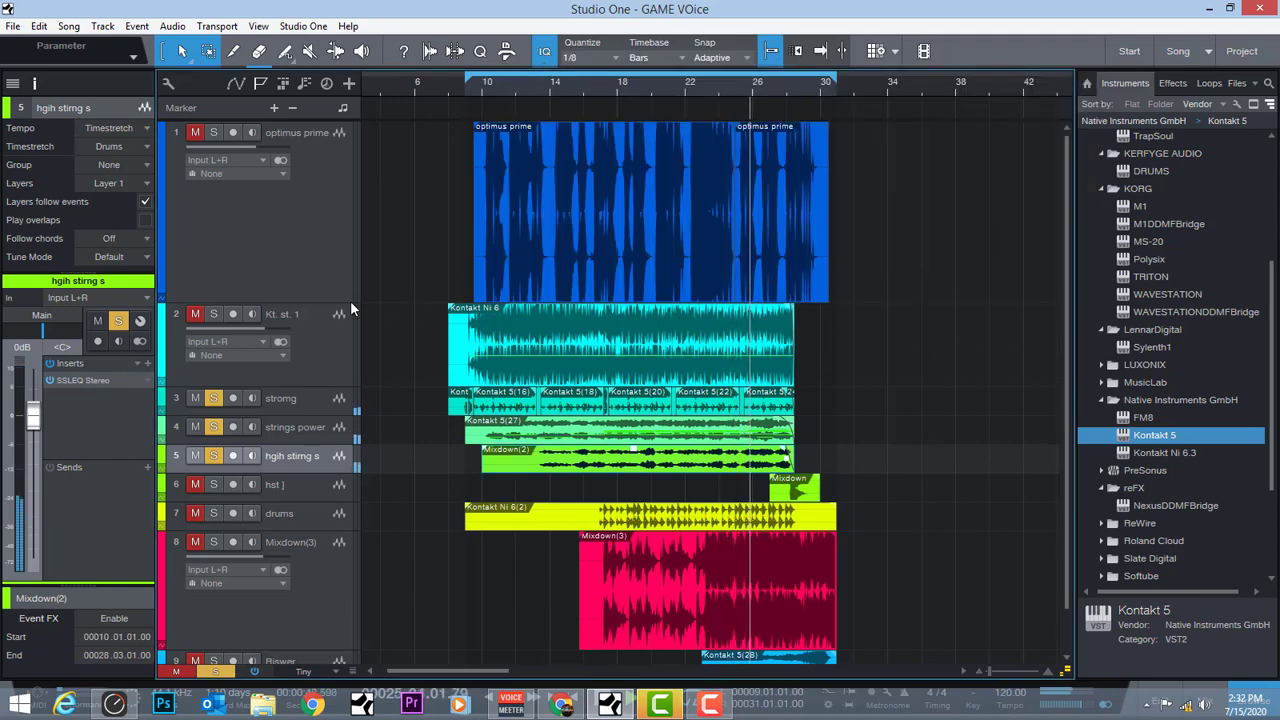
Restart playback from bar 9 and solo Kt. st. 1 to add it to the soloed string tracks
{"action": "left_click", "coordinate": [309, 353]}
{"action": "left_click", "coordinate": [462, 86]}
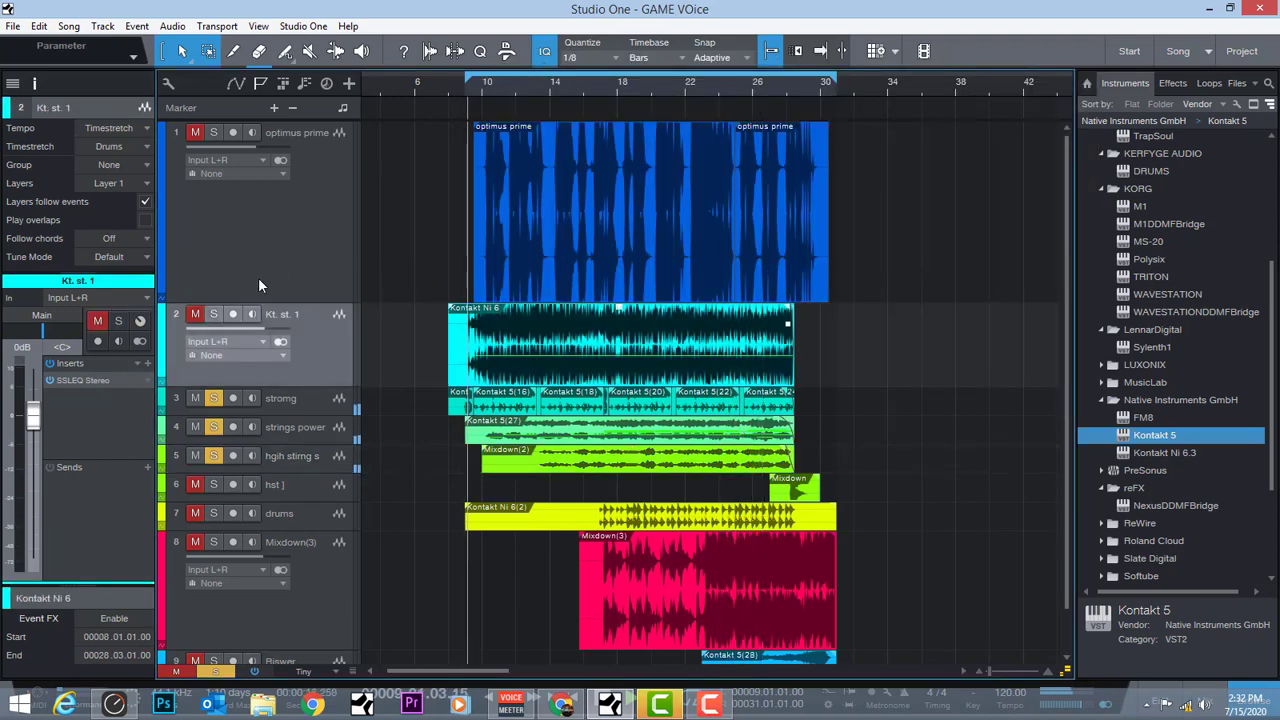
{"action": "left_click", "coordinate": [195, 314]}
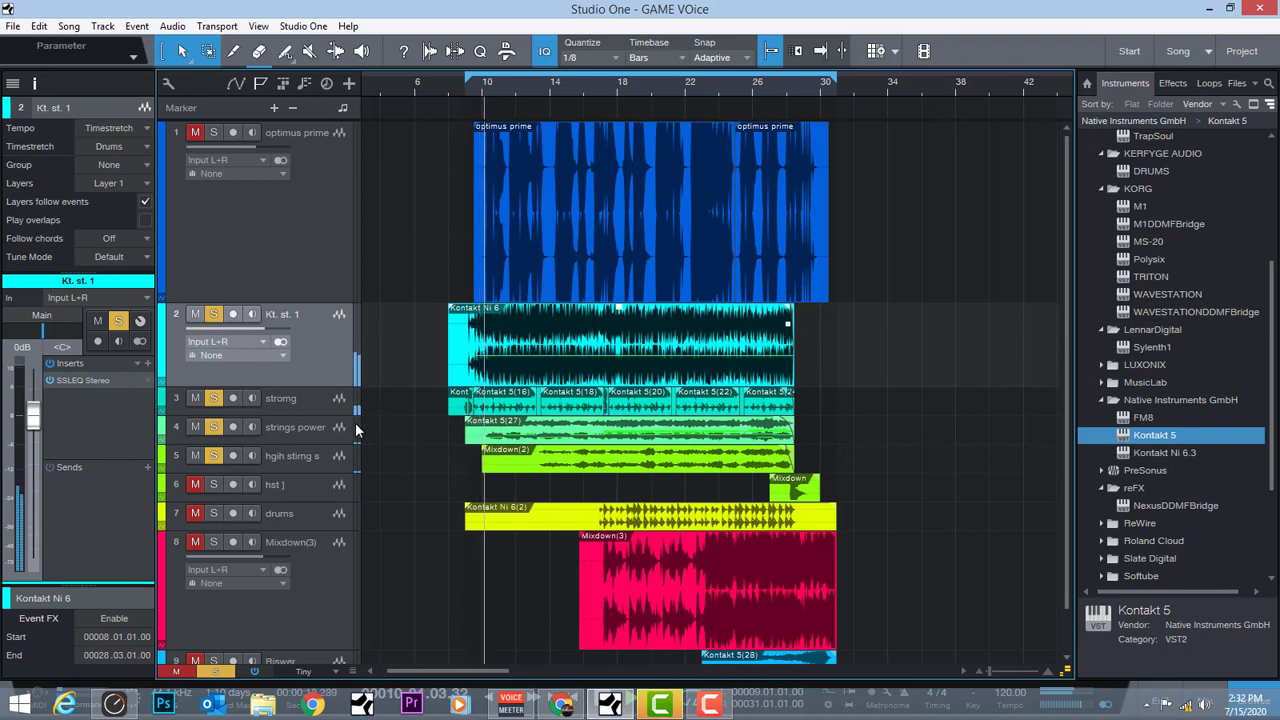
Go through the strings power and hgih stirng s channels and solo the hst ] track alongside them
{"action": "left_click", "coordinate": [318, 423]}
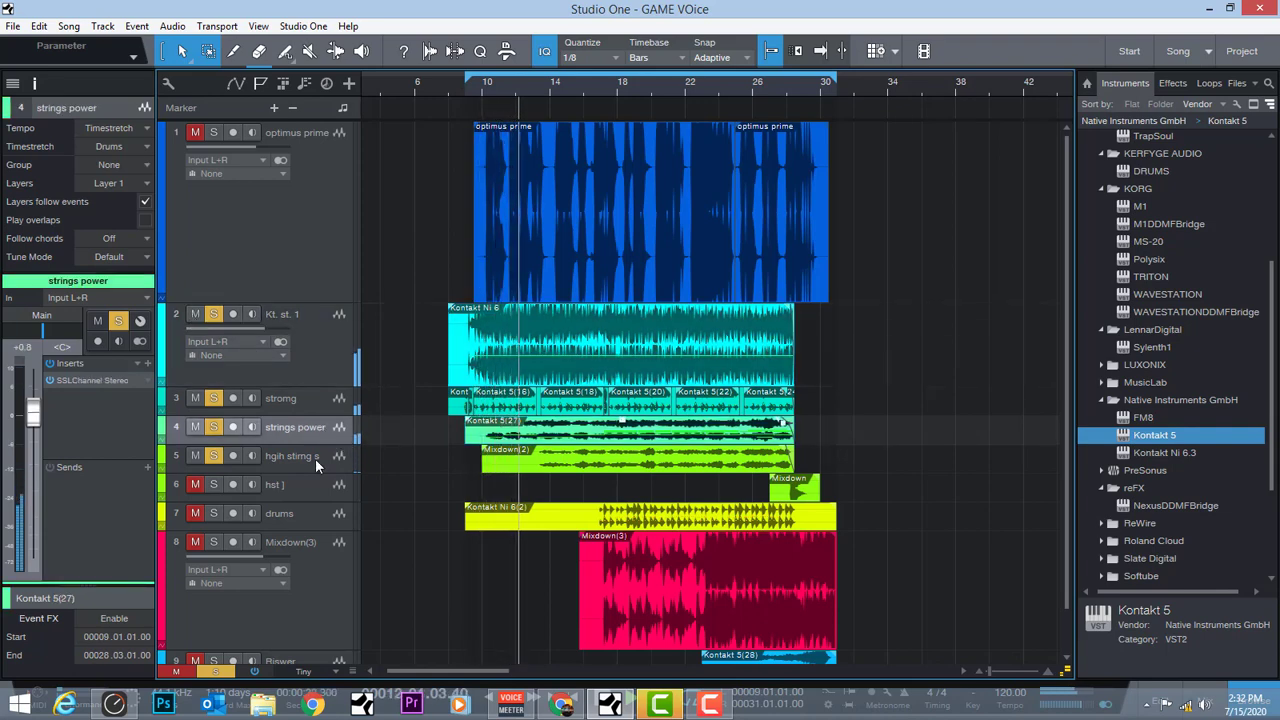
{"action": "left_click", "coordinate": [315, 458]}
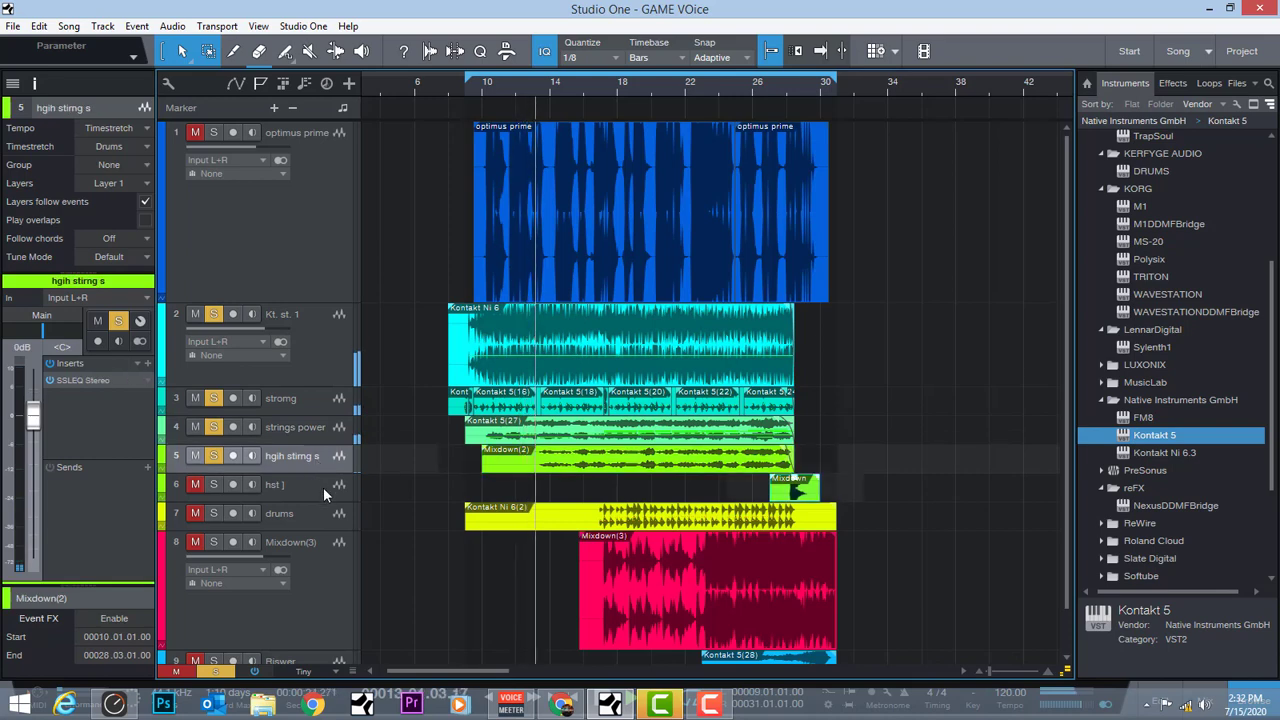
{"action": "left_click", "coordinate": [323, 487]}
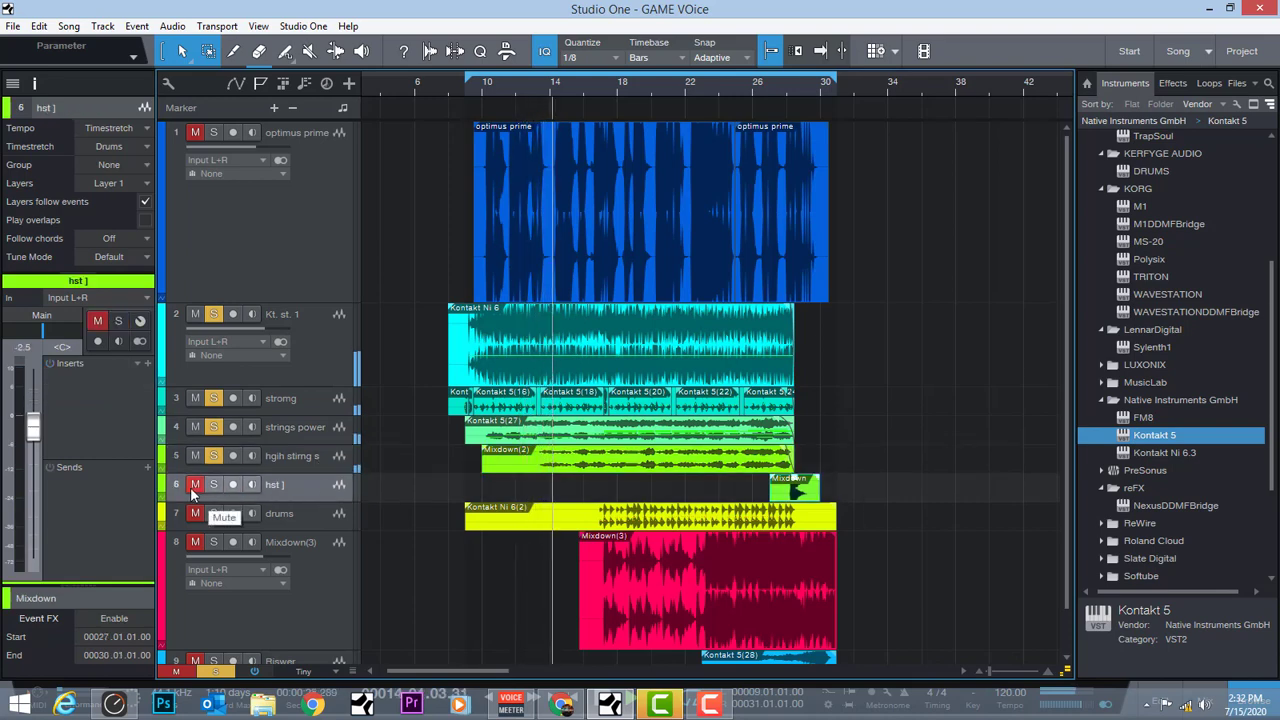
{"action": "left_click", "coordinate": [194, 485]}
Move the Riswer track up between hst ] and drums, and solo it with the other layers
{"action": "scroll", "coordinate": [1088, 484], "scroll_direction": "down", "scroll_amount": 2}
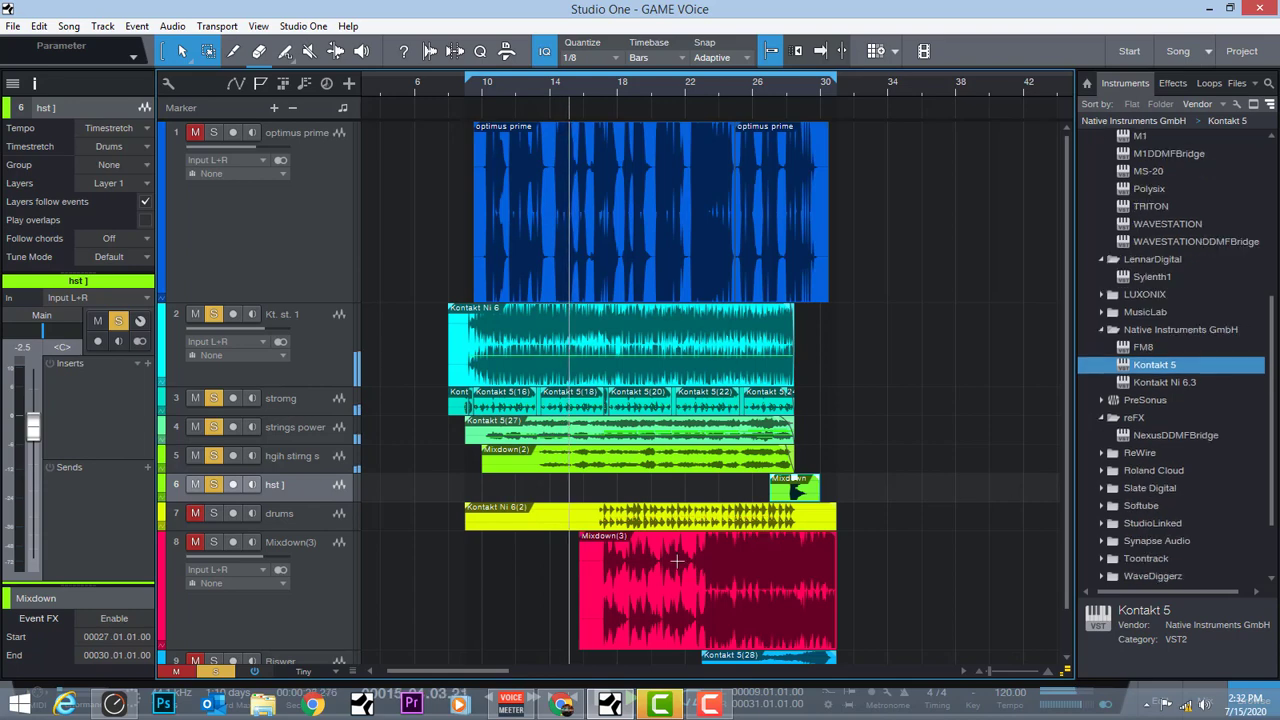
{"action": "scroll", "coordinate": [411, 618], "scroll_direction": "down", "scroll_amount": 1}
{"action": "left_click_drag", "start_coordinate": [321, 616], "coordinate": [326, 528]}
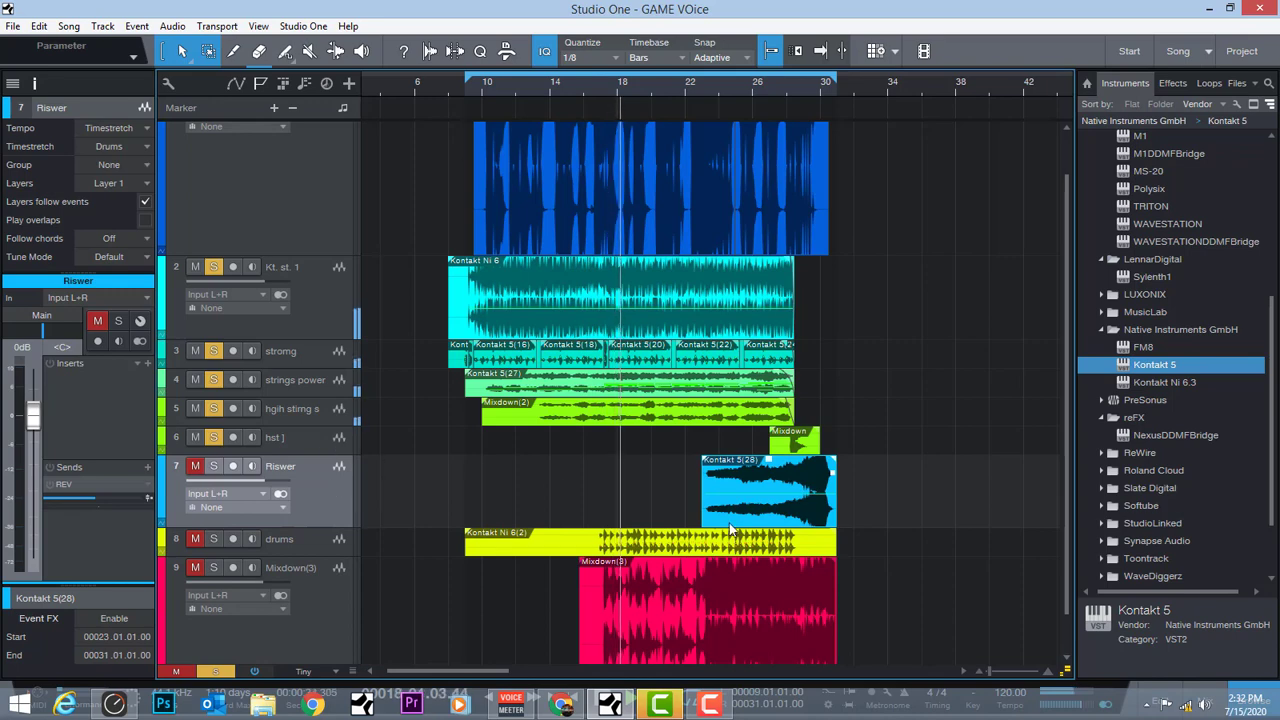
{"action": "left_click", "coordinate": [195, 466]}
{"action": "left_click", "coordinate": [213, 466]}
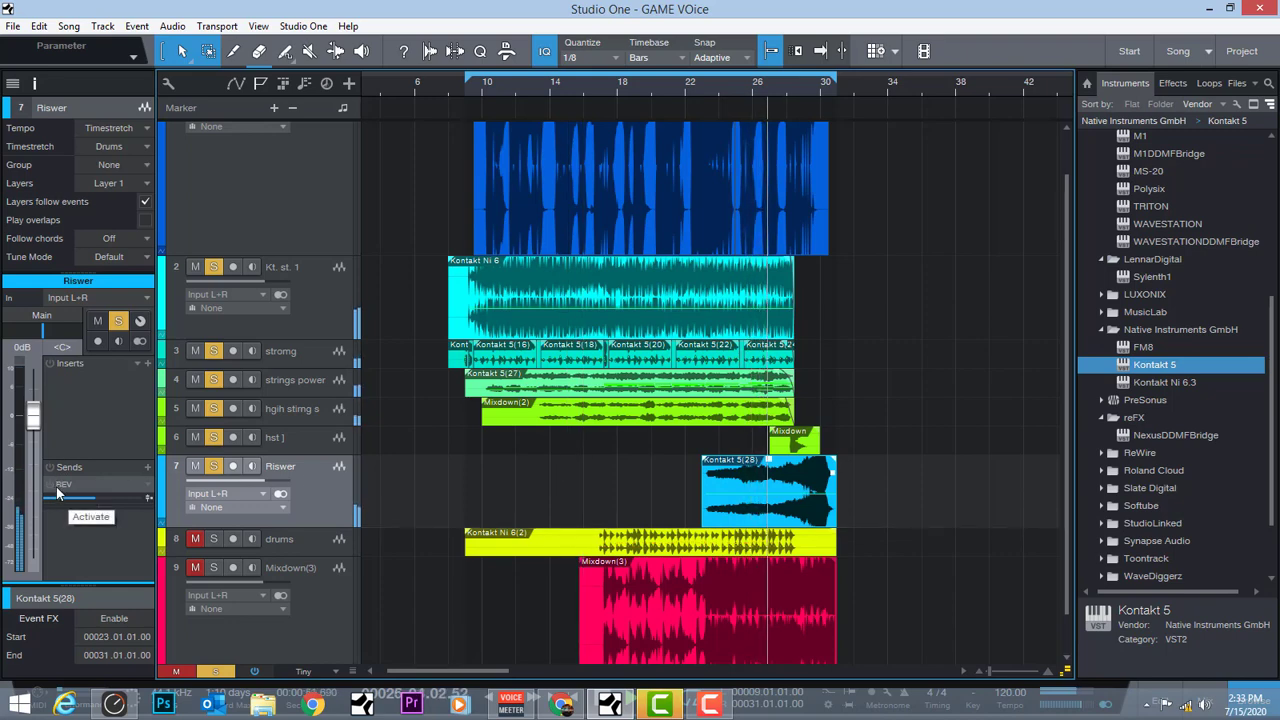
Lower the hst ] track's volume to -4.5 dB
{"action": "left_click", "coordinate": [335, 446]}
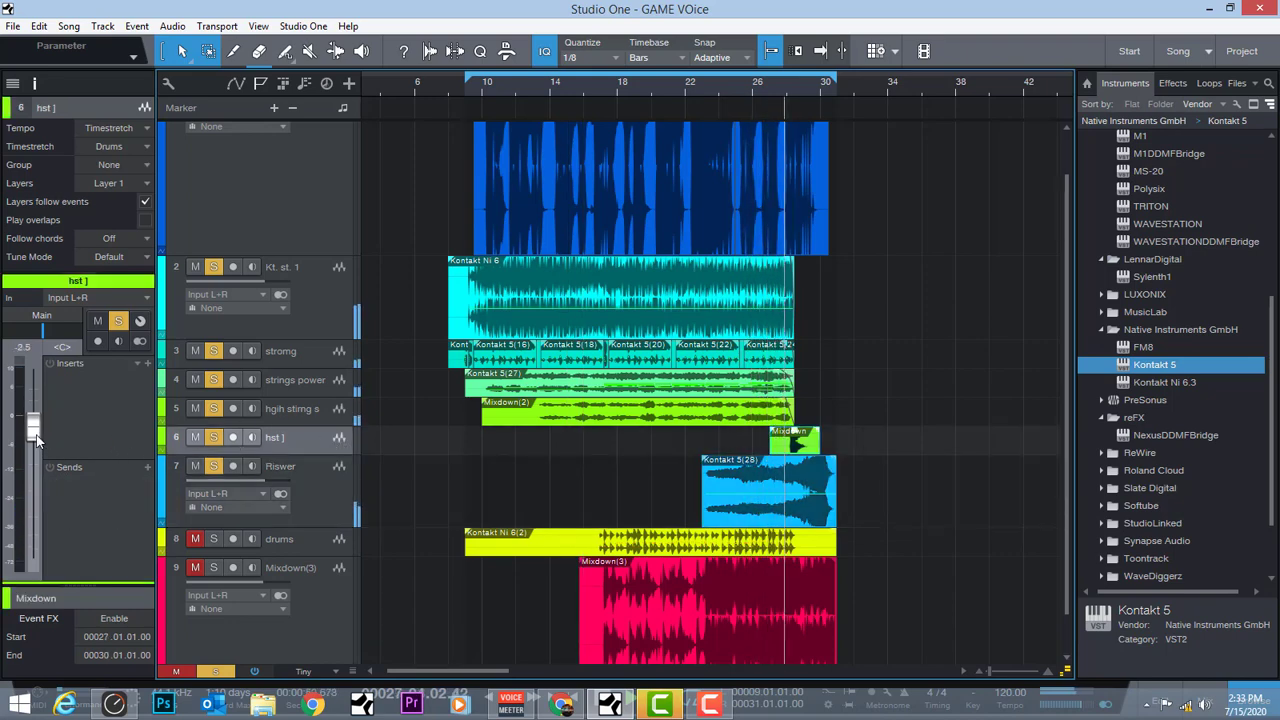
{"action": "left_click_drag", "start_coordinate": [32, 429], "coordinate": [33, 436]}
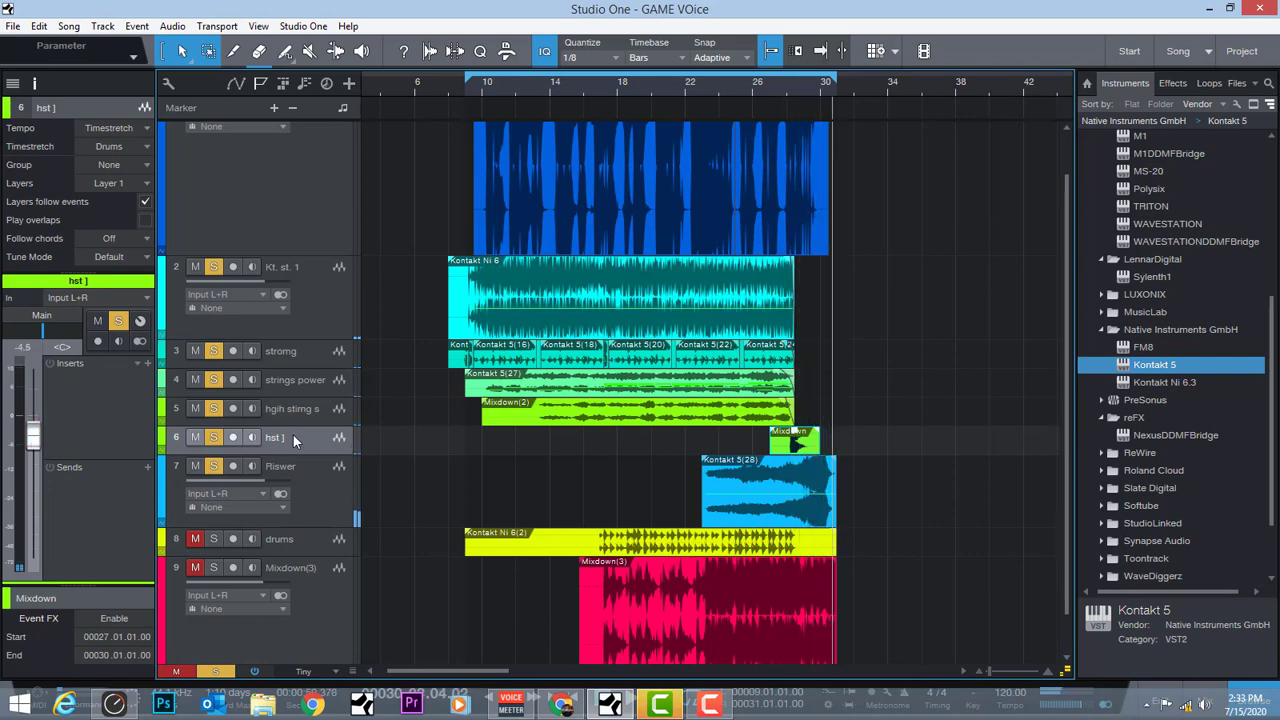
Solo the drums track and listen to its entry with the other layers from around bar 15
{"action": "scroll", "coordinate": [368, 524], "scroll_direction": "down", "scroll_amount": 1}
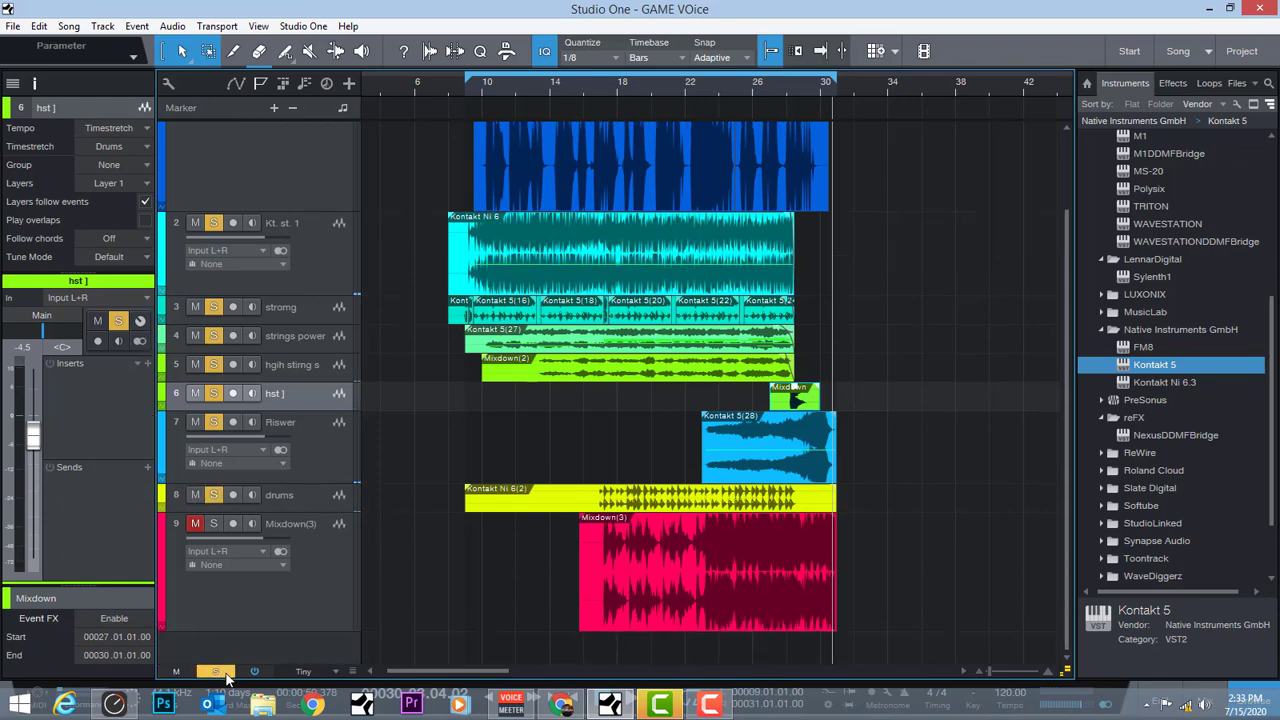
{"action": "left_click", "coordinate": [583, 93]}
{"action": "scroll", "coordinate": [327, 173], "scroll_direction": "up", "scroll_amount": 2}
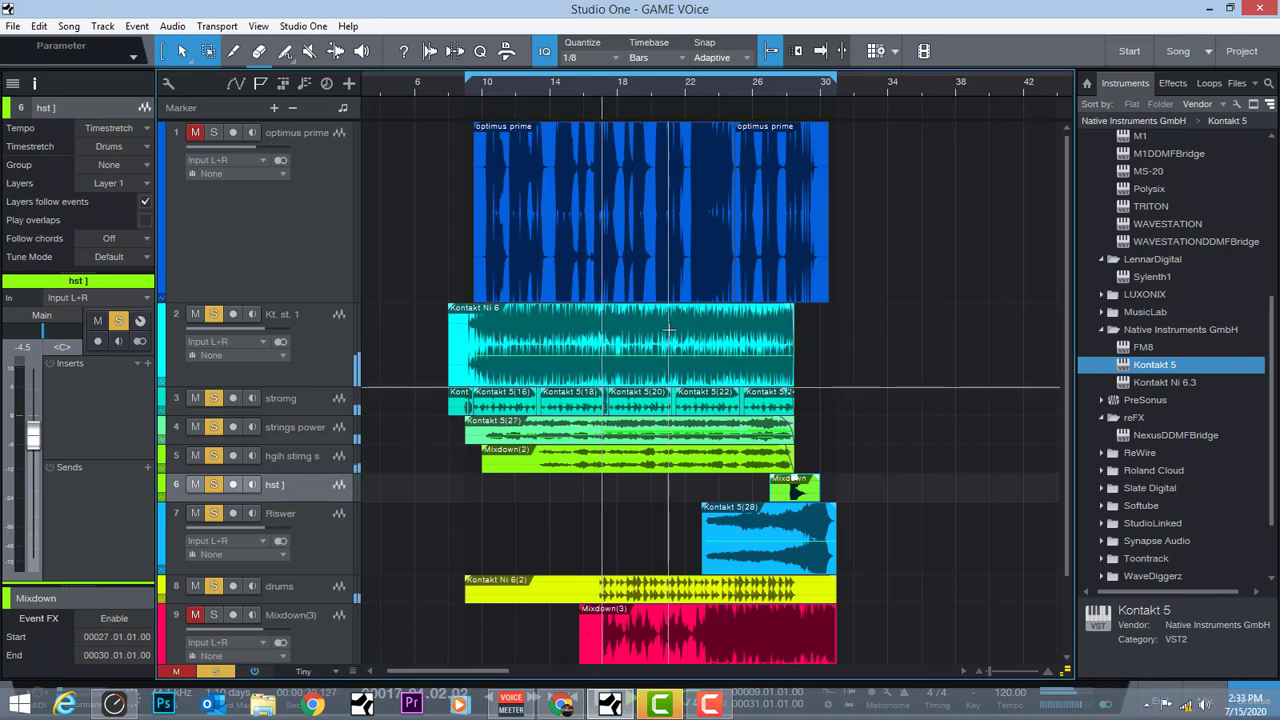
{"action": "left_click", "coordinate": [322, 592]}
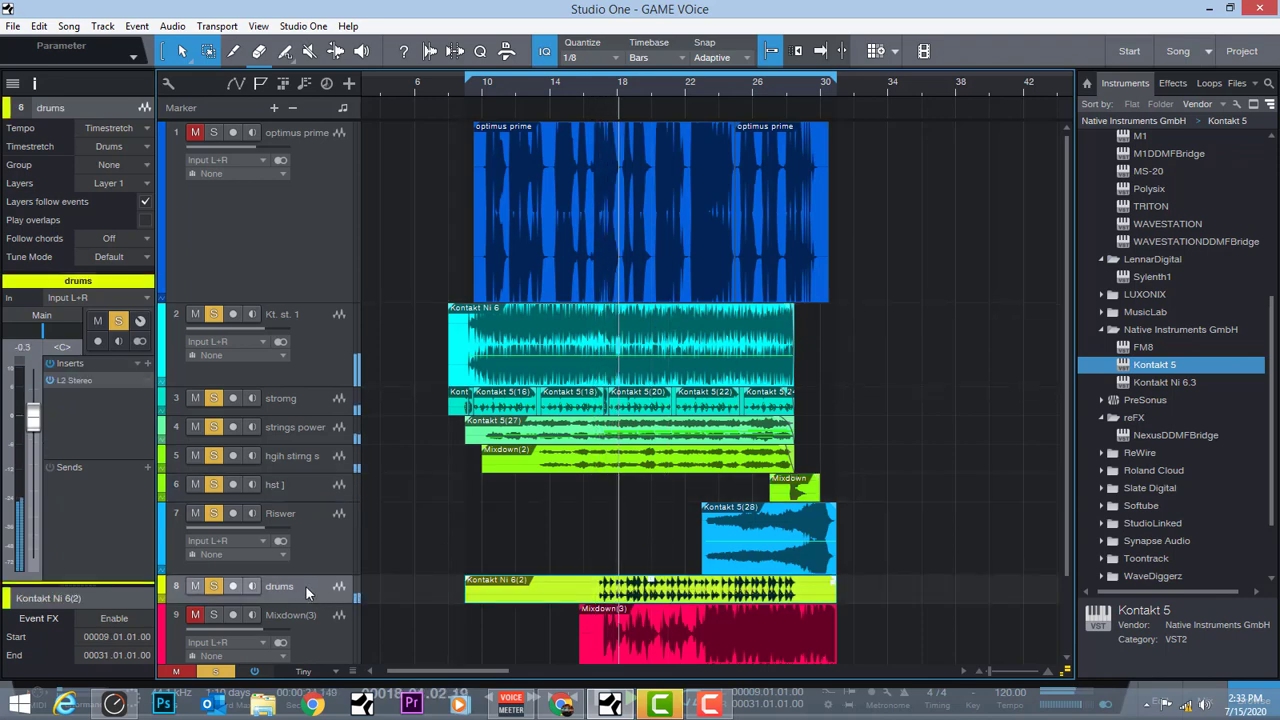
{"action": "scroll", "coordinate": [500, 549], "scroll_direction": "down", "scroll_amount": 2}
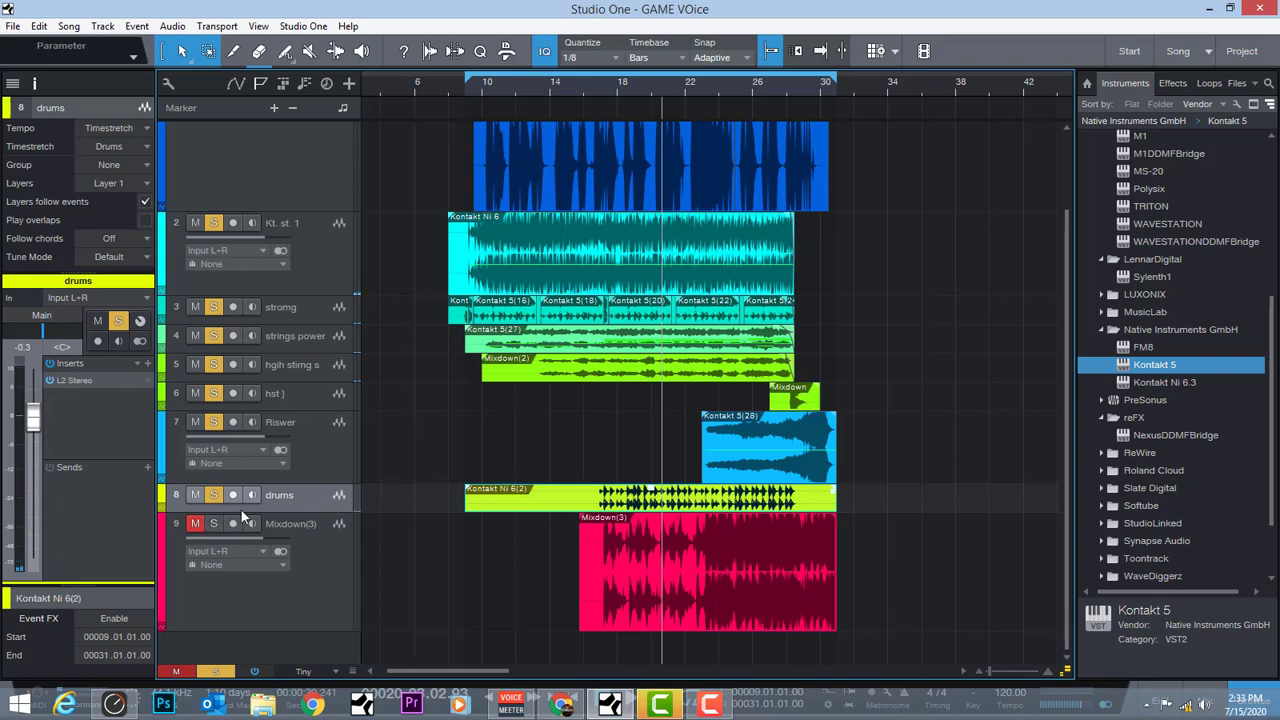
Replay from about bar 16 and solo the Mixdown(3) track, listening to it with all the other instrument layers
{"action": "left_click", "coordinate": [584, 91]}
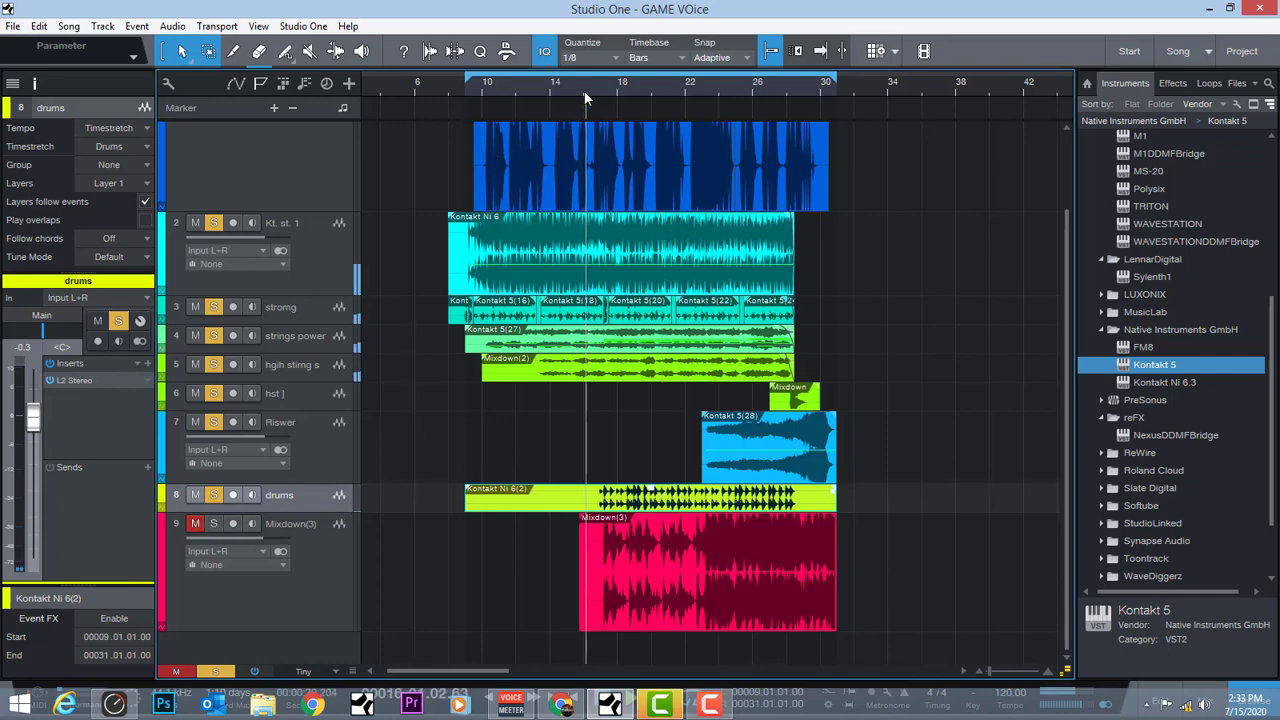
{"action": "left_click", "coordinate": [194, 524]}
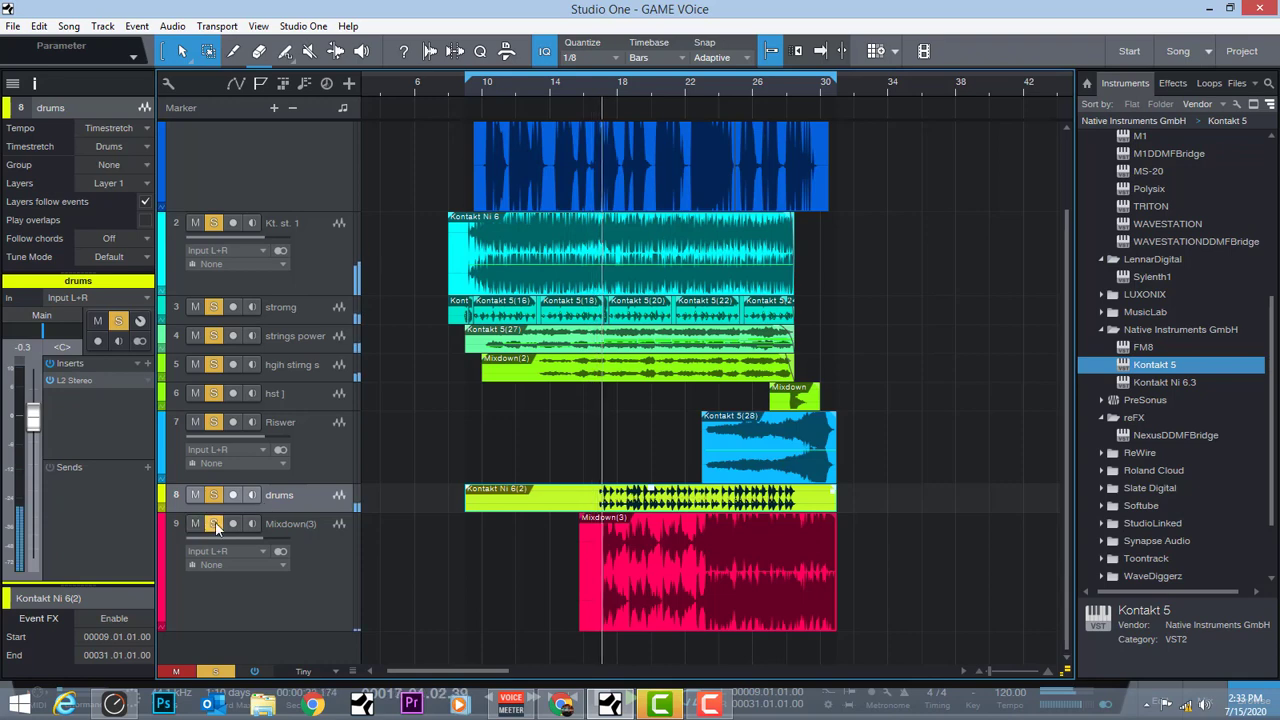
{"action": "left_click", "coordinate": [321, 568]}
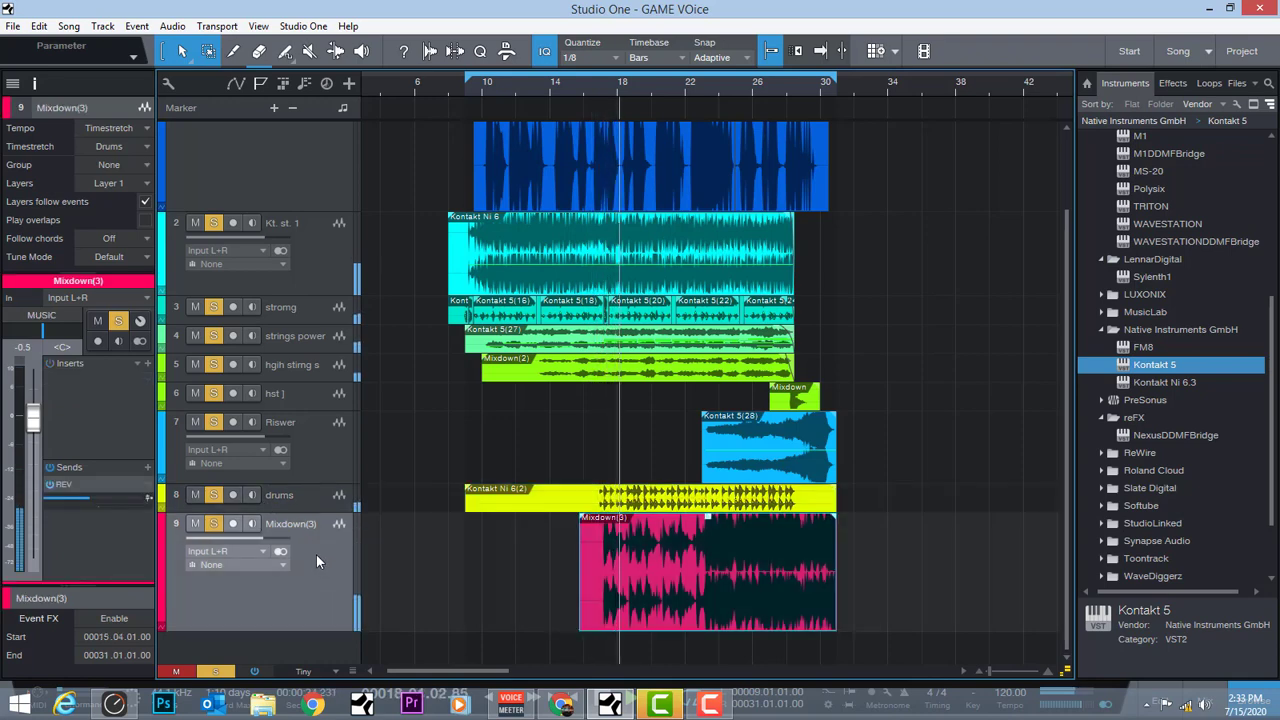
{"action": "scroll", "coordinate": [429, 509], "scroll_direction": "up", "scroll_amount": 2}
{"action": "scroll", "coordinate": [429, 501], "scroll_direction": "down", "scroll_amount": 2}
{"action": "scroll", "coordinate": [429, 501], "scroll_direction": "up", "scroll_amount": 2}
{"action": "scroll", "coordinate": [368, 450], "scroll_direction": "down", "scroll_amount": 2}
{"action": "scroll", "coordinate": [370, 451], "scroll_direction": "up", "scroll_amount": 2}
{"action": "scroll", "coordinate": [372, 451], "scroll_direction": "down", "scroll_amount": 2}
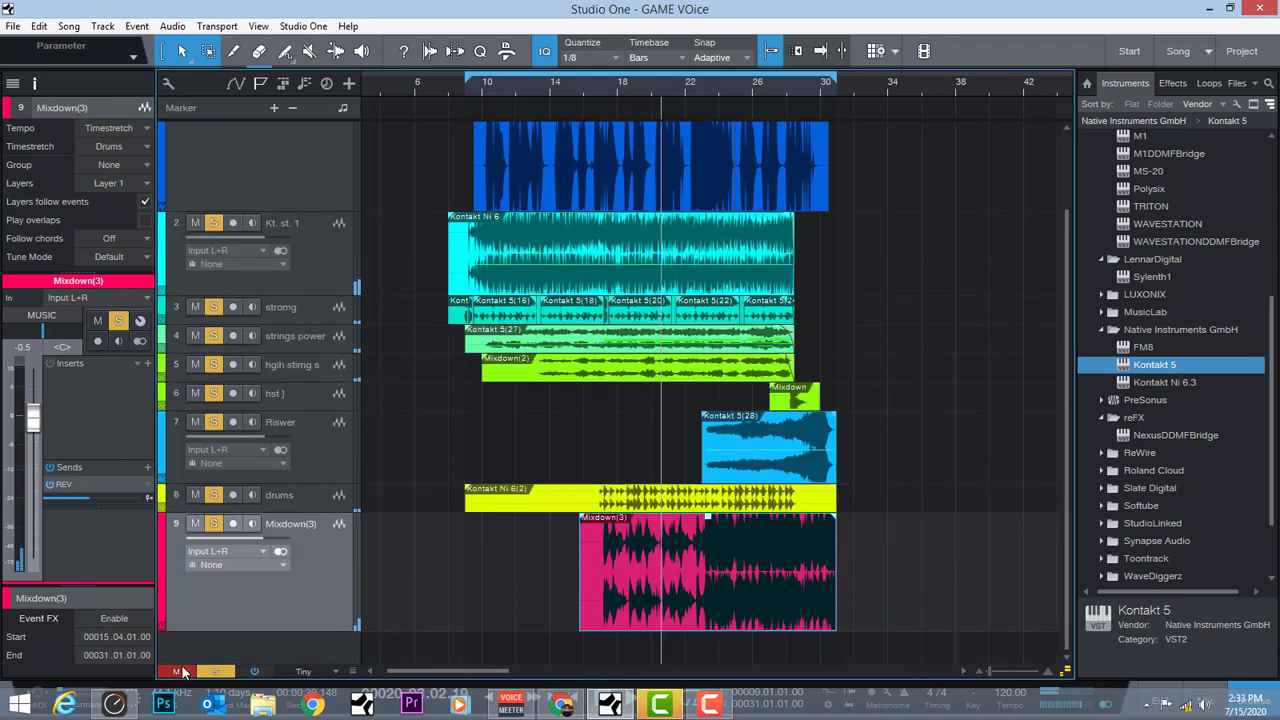
Clear all mutes and solos, and play the optimus prime track soloed from around bar 10
{"action": "scroll", "coordinate": [330, 500], "scroll_direction": "up", "scroll_amount": 3}
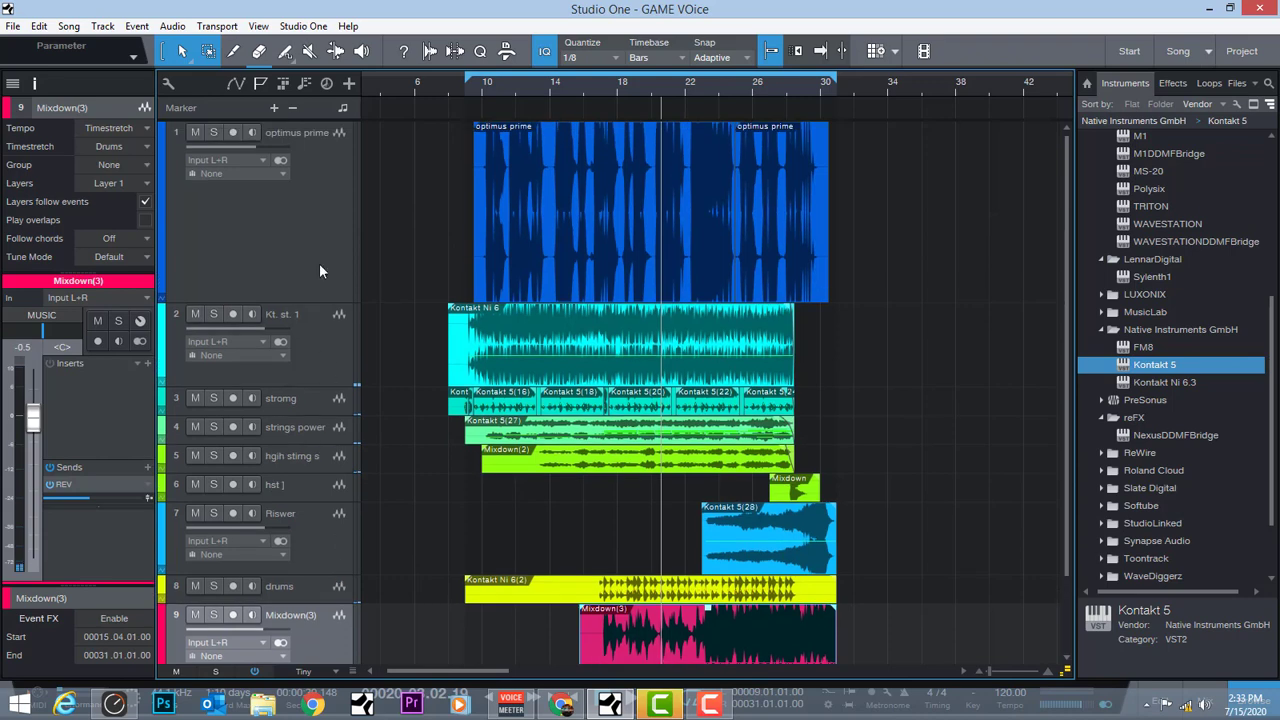
{"action": "left_click", "coordinate": [207, 145]}
{"action": "left_click", "coordinate": [484, 88]}
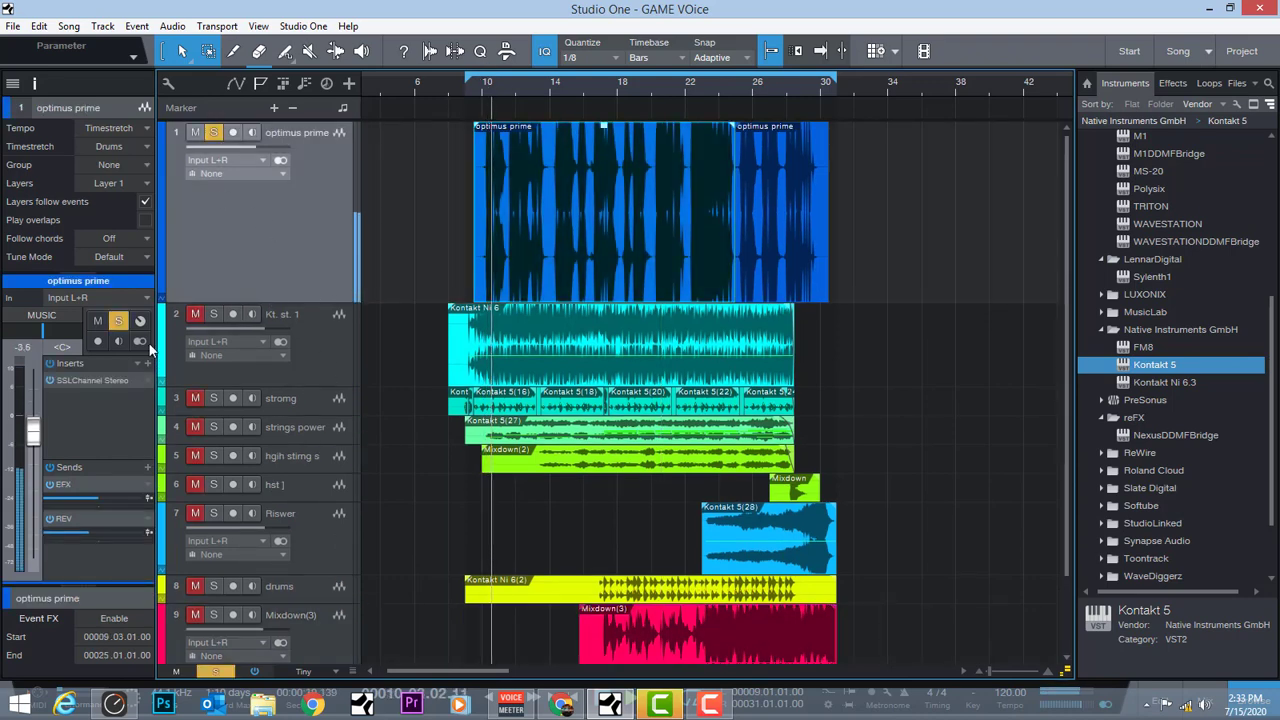
Examine the filter and EQ settings in the optimus prime track's SSLChannel Stereo insert
{"action": "left_click", "coordinate": [97, 379]}
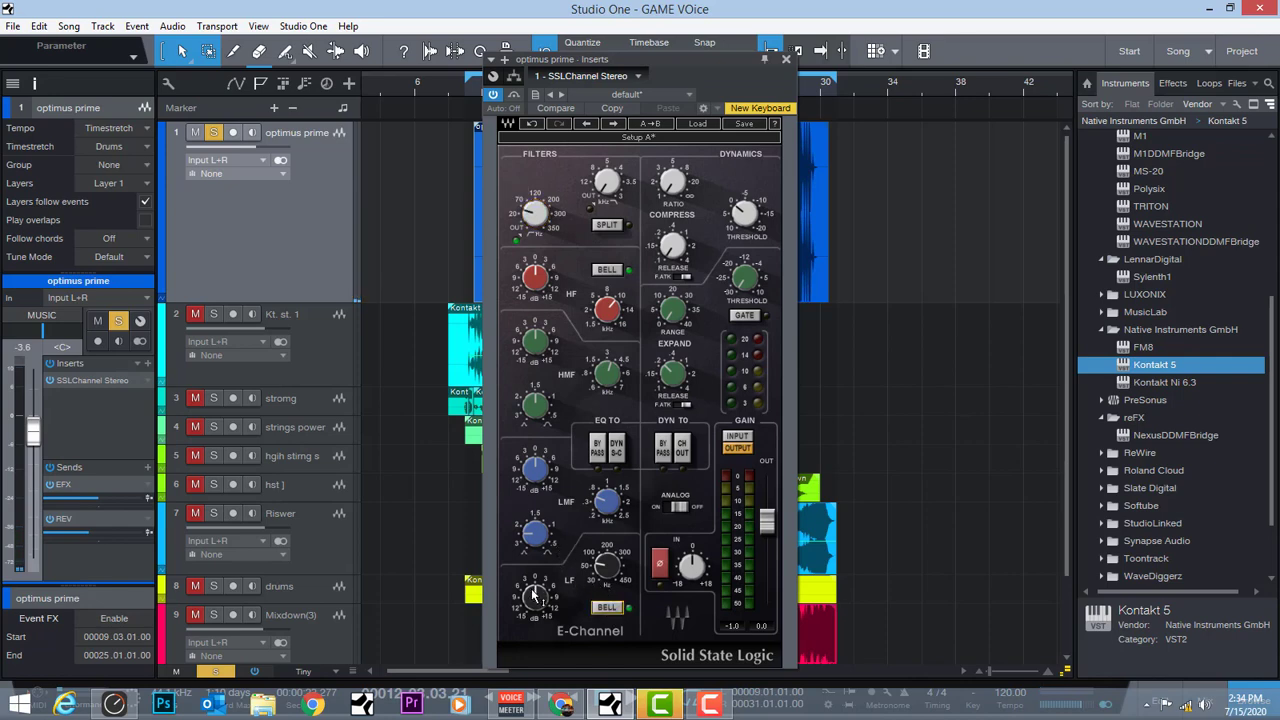
{"action": "left_click_drag", "start_coordinate": [664, 63], "coordinate": [806, 70]}
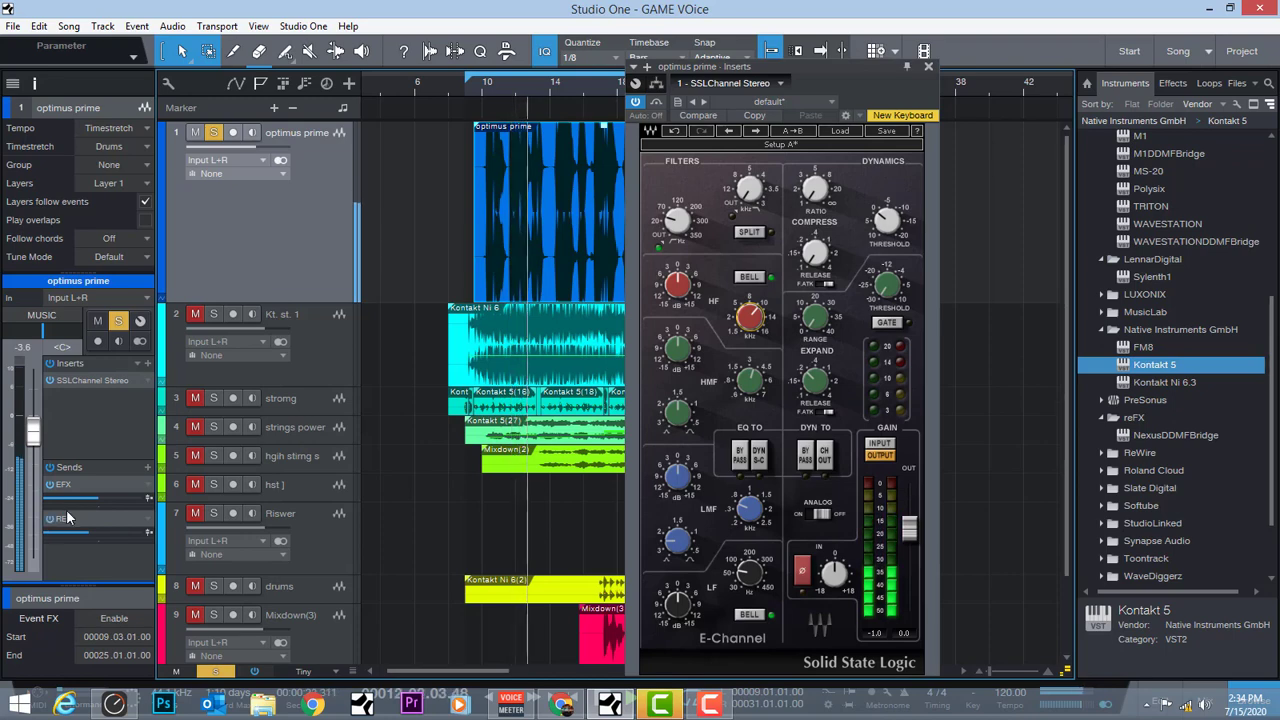
Solo Kt. st. 1 together with the optimus prime voice and return playback to bar 9
{"action": "left_click", "coordinate": [213, 314]}
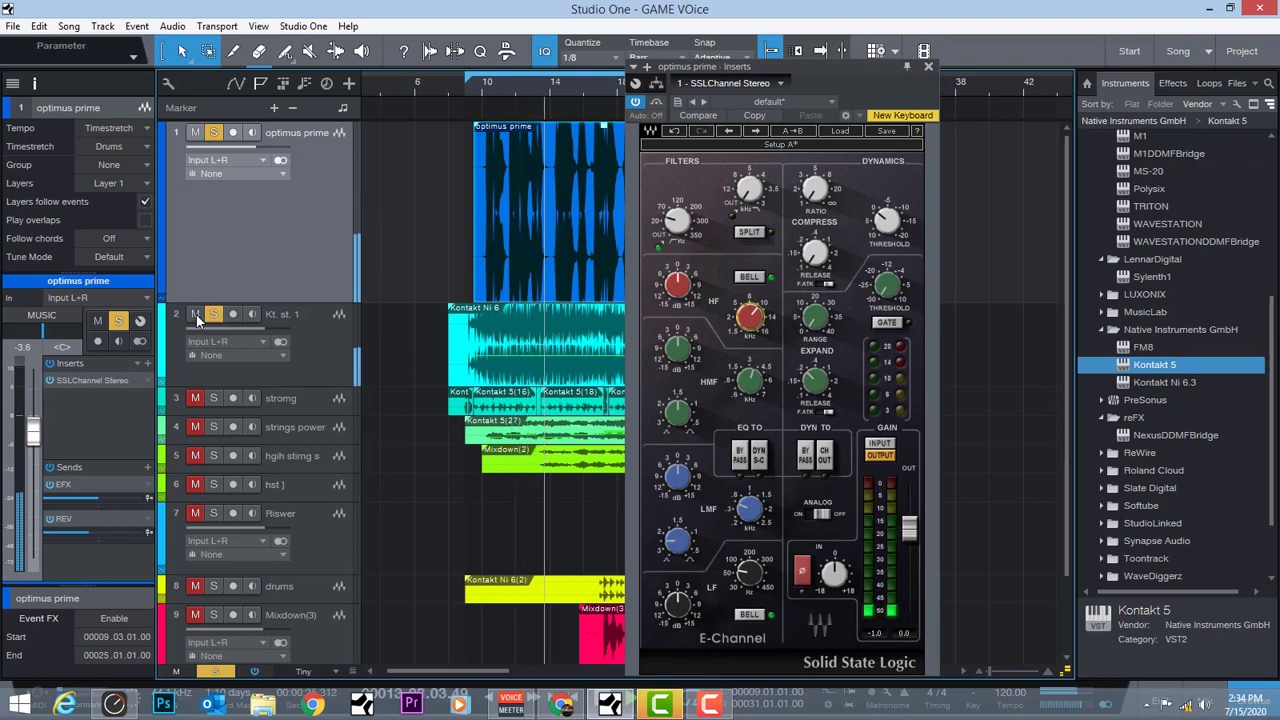
{"action": "left_click", "coordinate": [928, 67]}
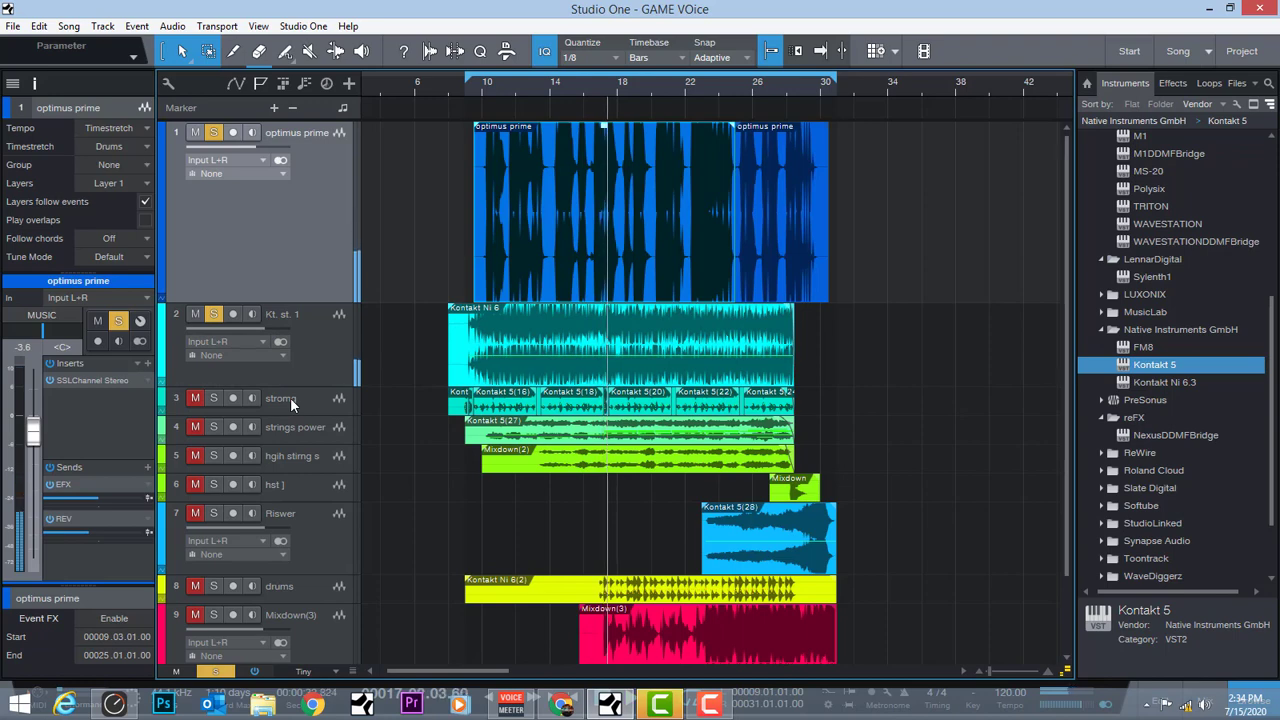
{"action": "left_click", "coordinate": [480, 88]}
{"action": "left_click", "coordinate": [476, 88]}
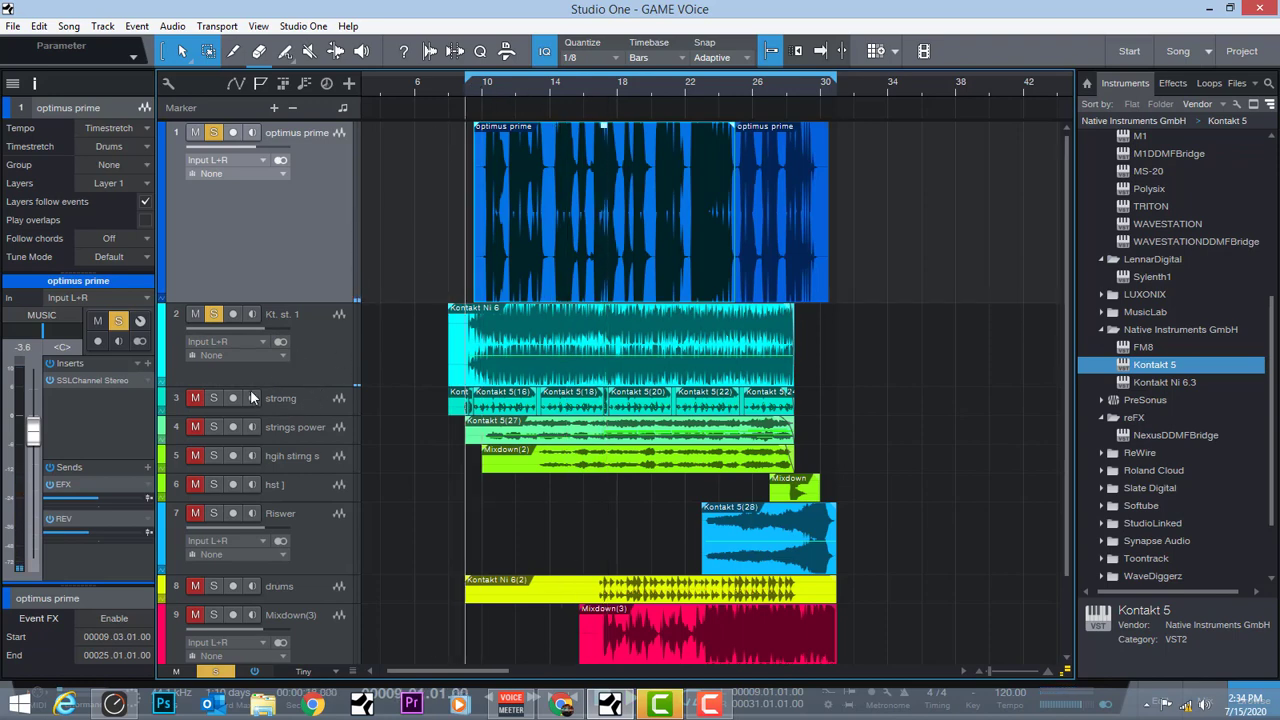
Turn off all solos, start playback and unmute the stromg track to add it under the voice
{"action": "left_click", "coordinate": [215, 671]}
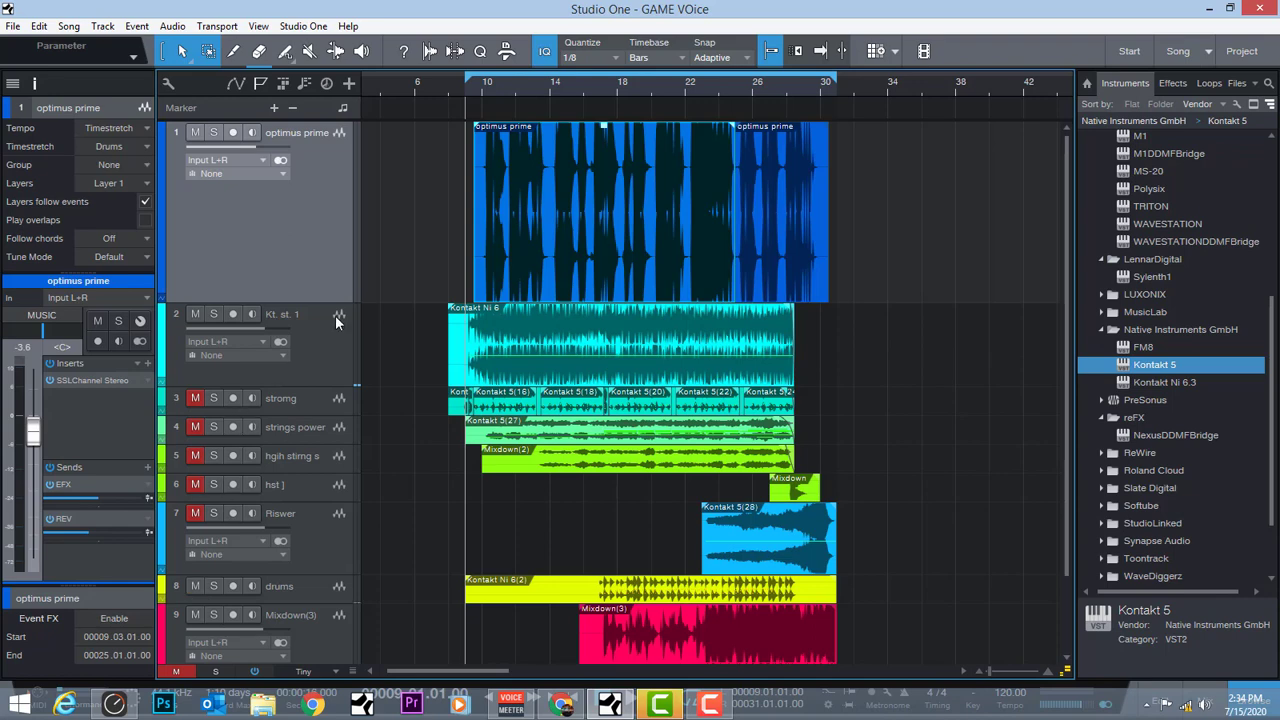
{"action": "key", "text": "space"}
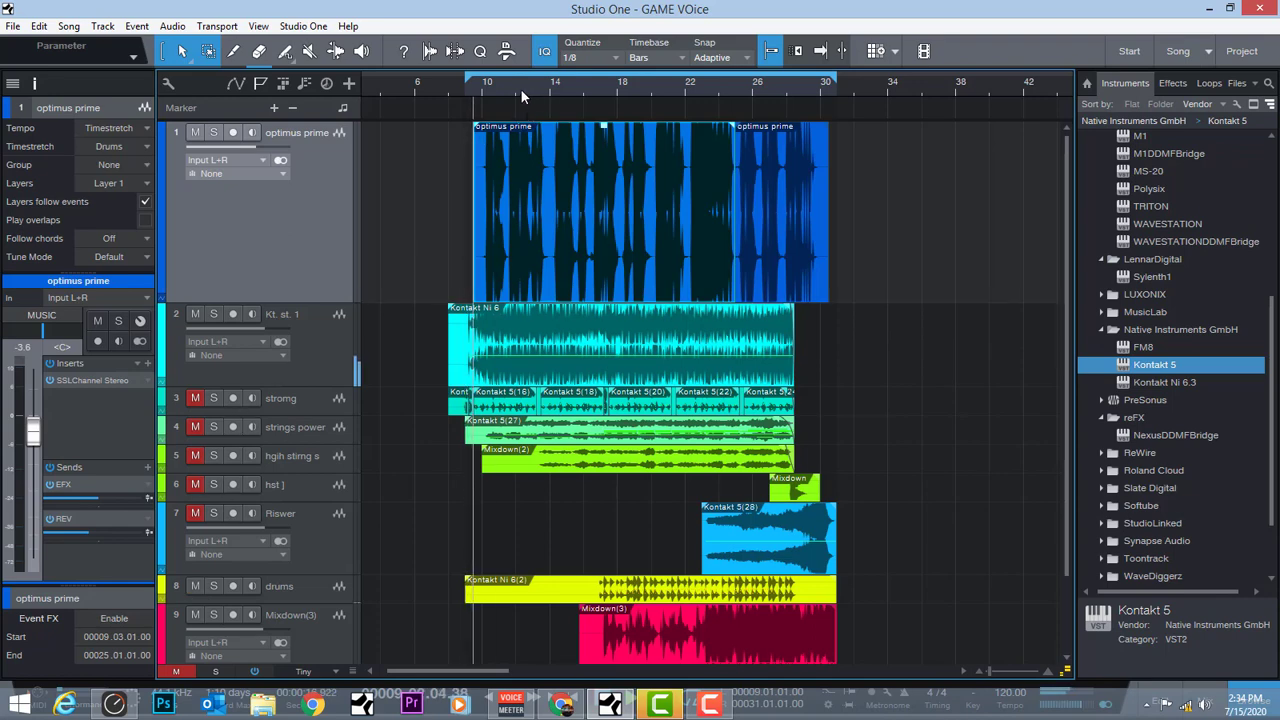
{"action": "left_click", "coordinate": [195, 398]}
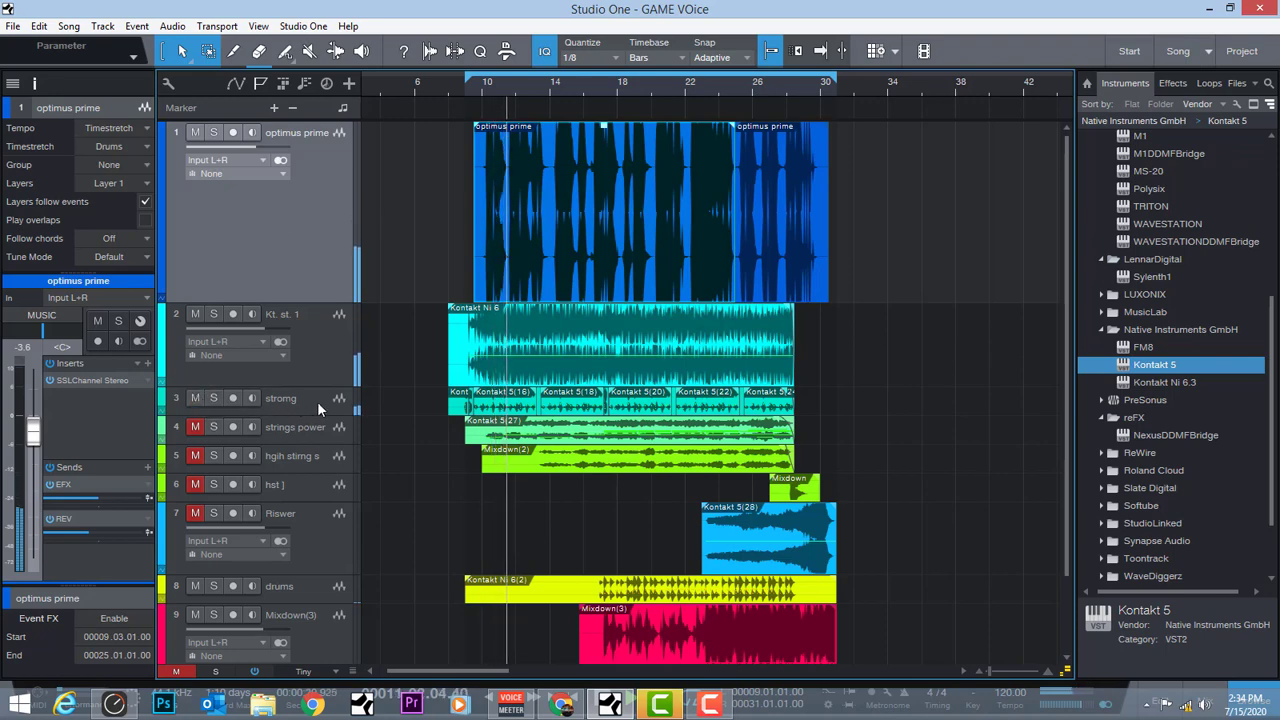
{"action": "left_click", "coordinate": [318, 403]}
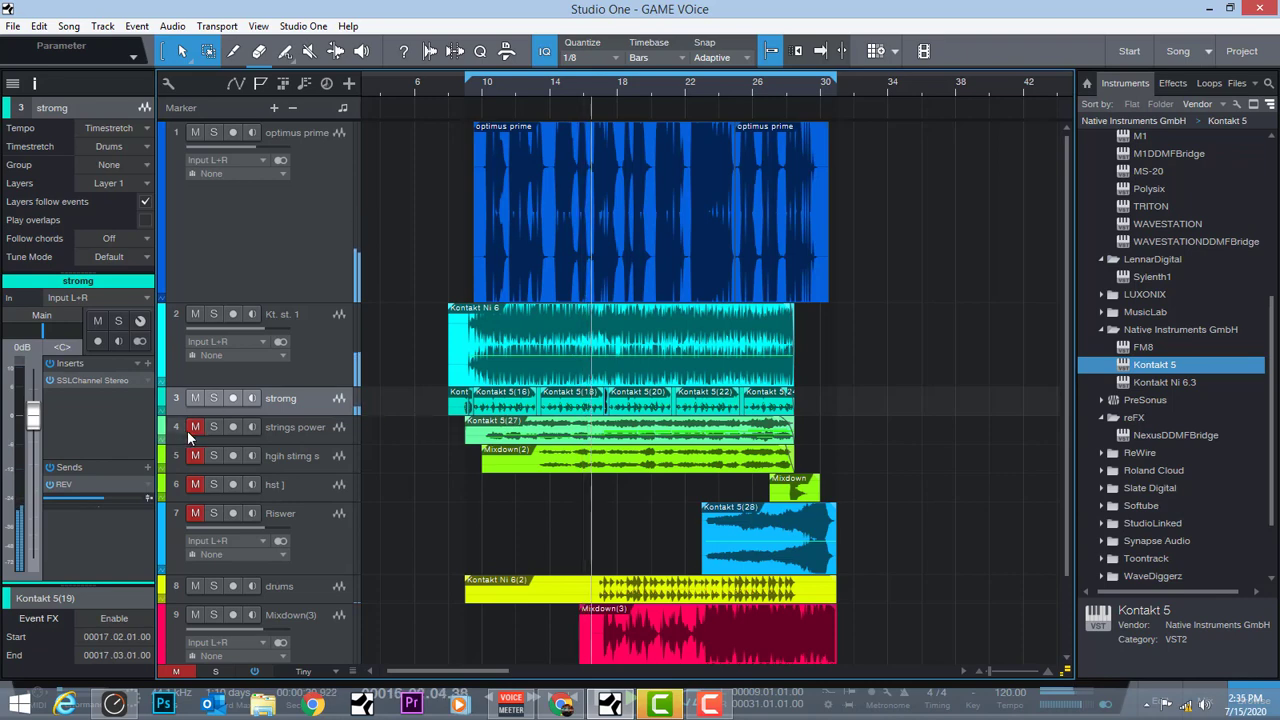
{"action": "scroll", "coordinate": [195, 429], "scroll_direction": "down", "scroll_amount": 2}
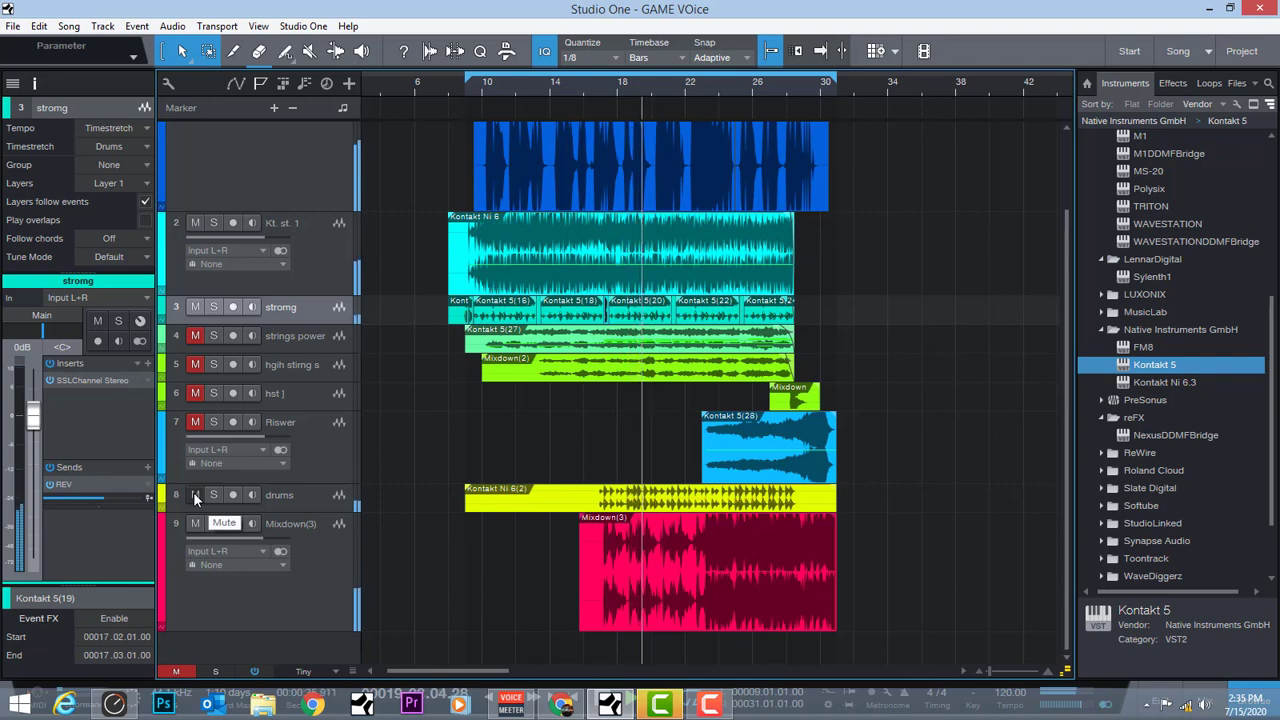
{"action": "scroll", "coordinate": [290, 450], "scroll_direction": "up", "scroll_amount": 2}
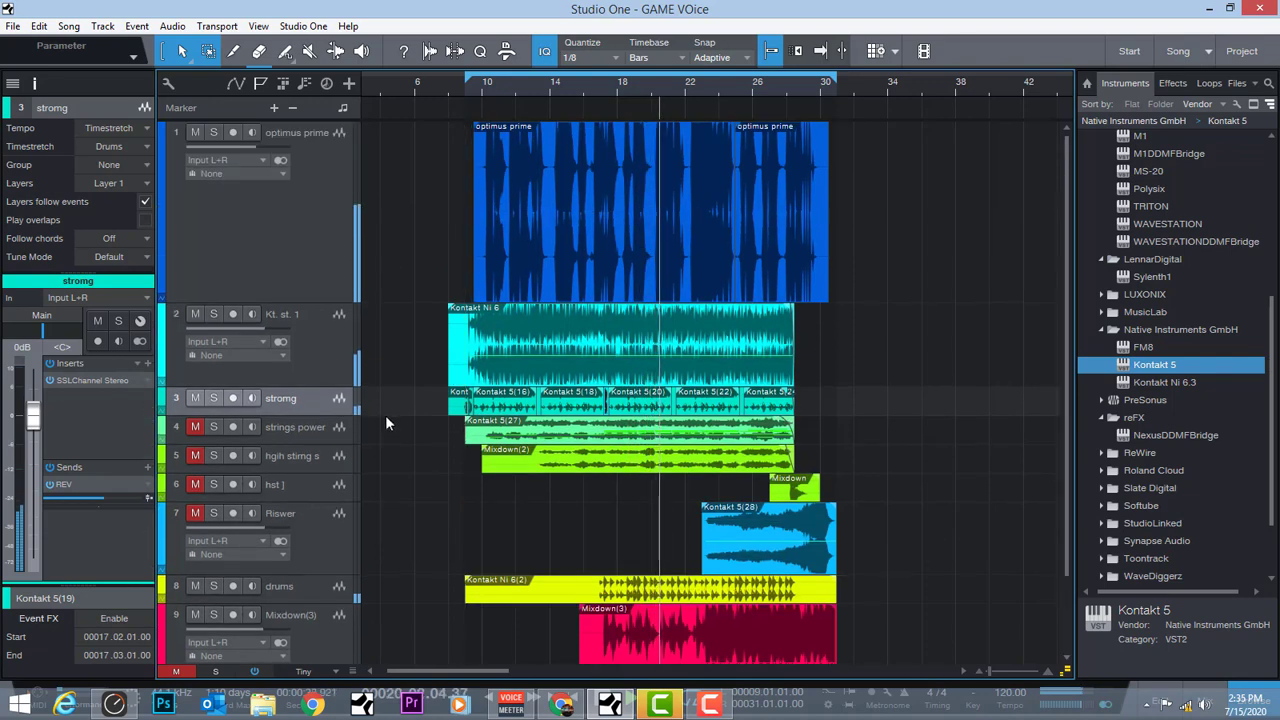
{"action": "left_click", "coordinate": [196, 426]}
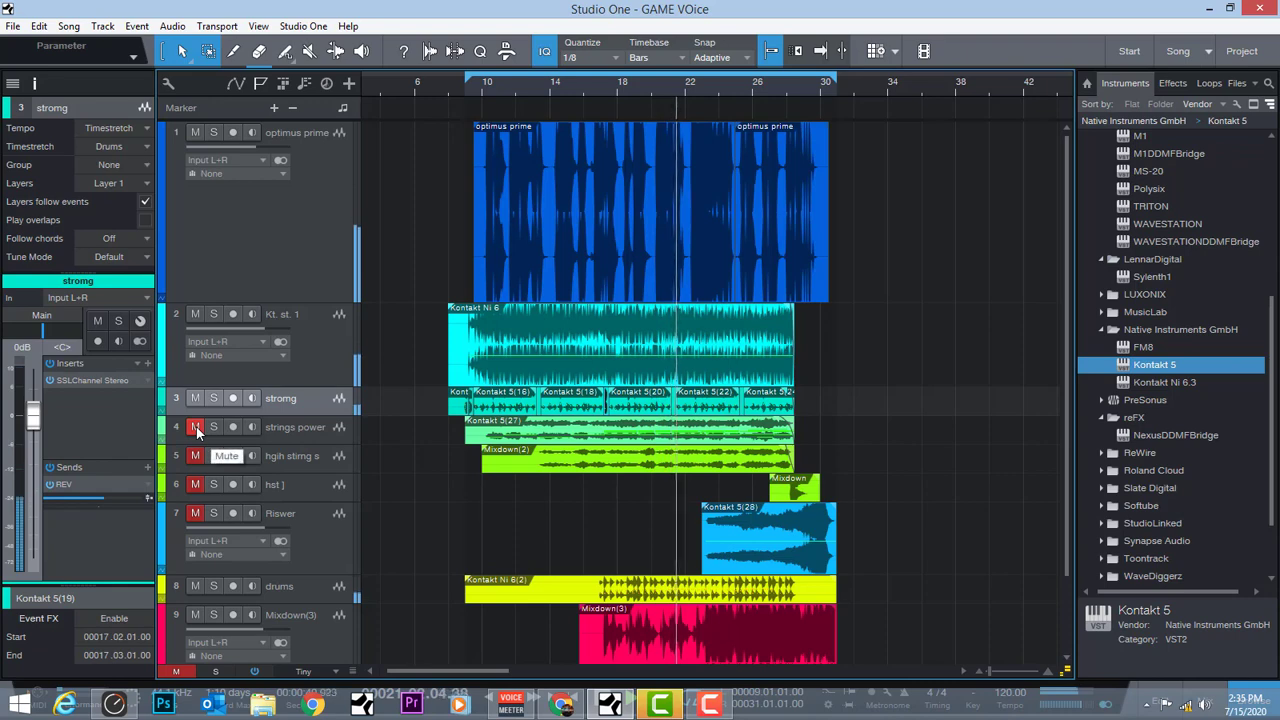
{"action": "left_click", "coordinate": [196, 426]}
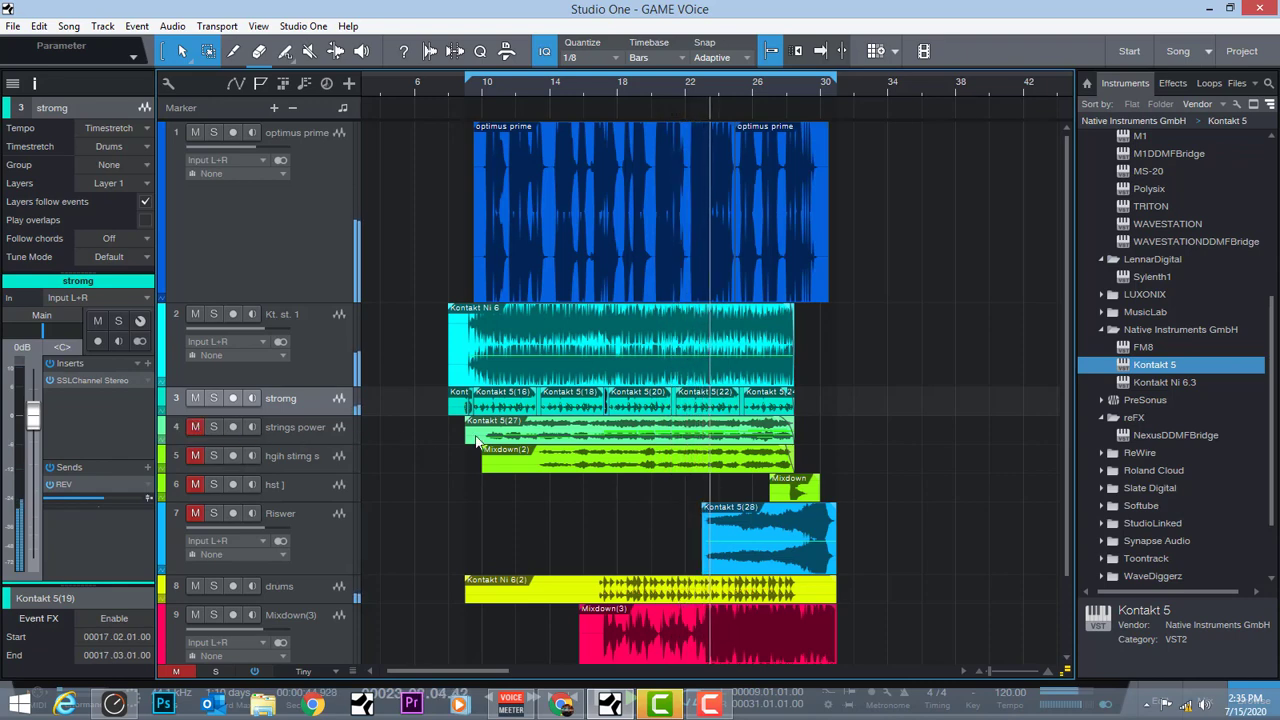
Unmute the Riswer and hst ] tracks during playback to add the riser and the hit to the mix
{"action": "left_click", "coordinate": [199, 516]}
{"action": "left_click", "coordinate": [197, 514]}
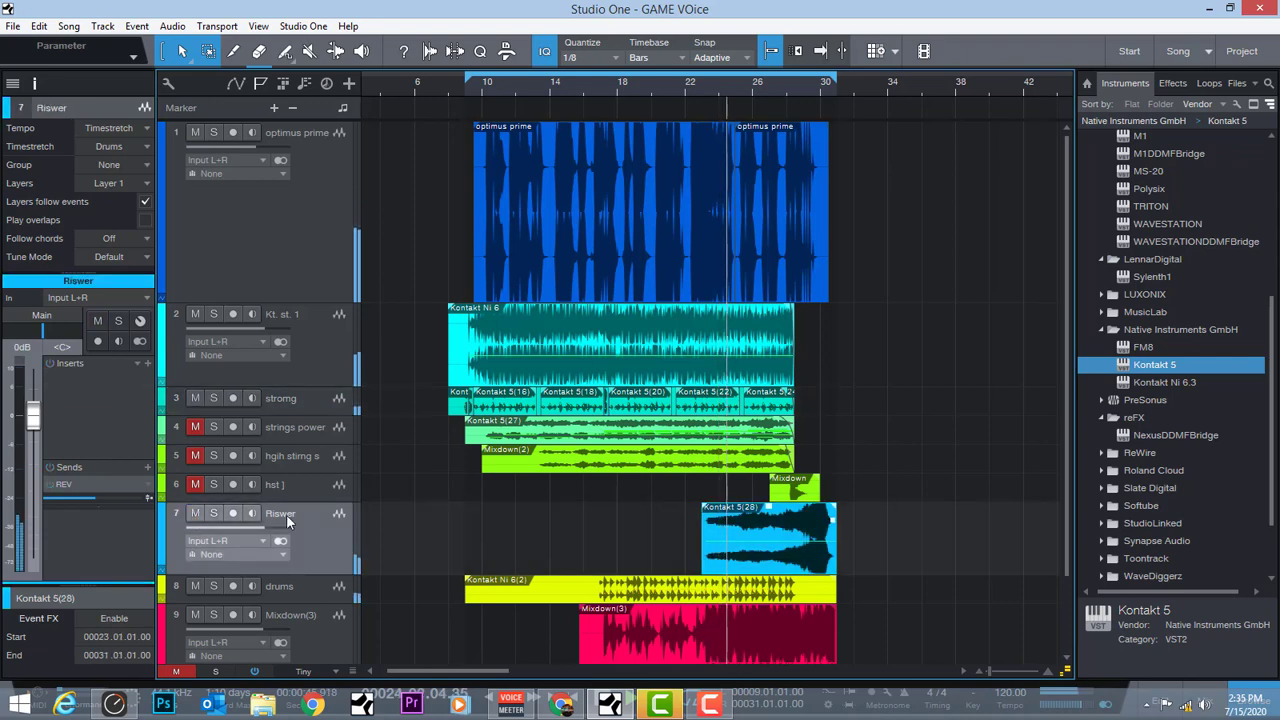
{"action": "left_click", "coordinate": [195, 486]}
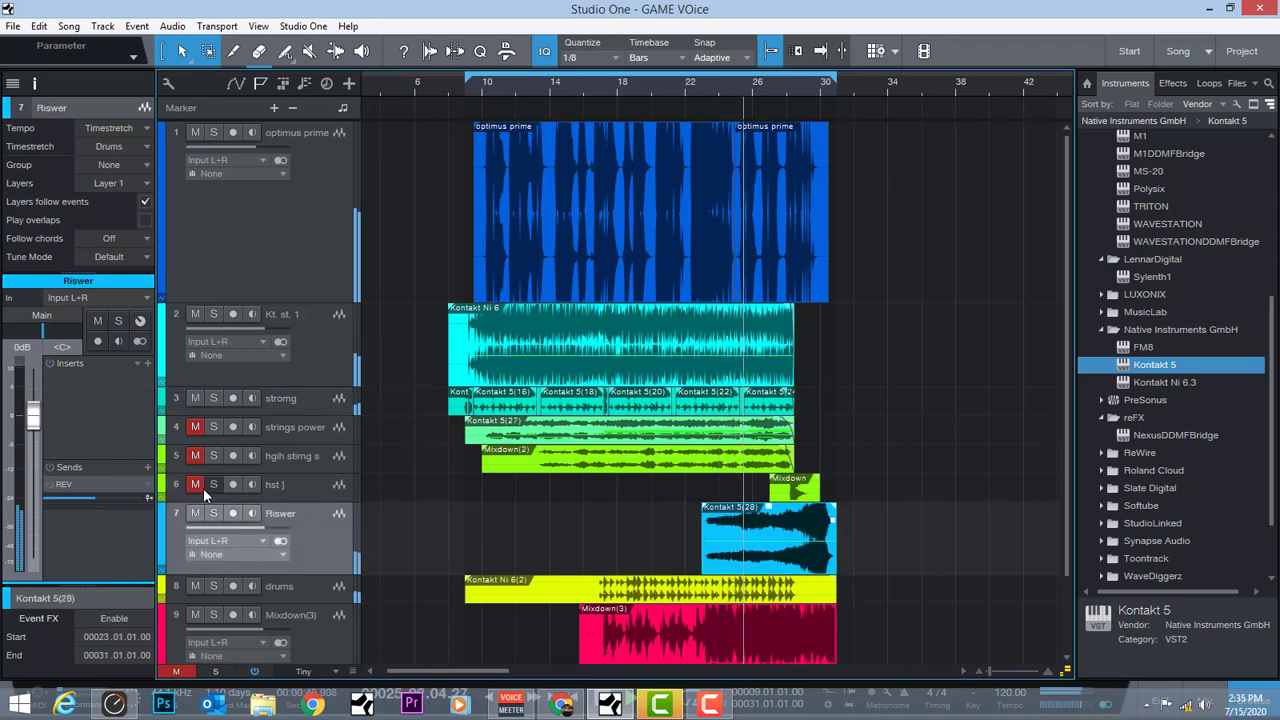
{"action": "scroll", "coordinate": [415, 494], "scroll_direction": "down", "scroll_amount": 2}
{"action": "scroll", "coordinate": [415, 496], "scroll_direction": "up", "scroll_amount": 2}
{"action": "scroll", "coordinate": [416, 496], "scroll_direction": "down", "scroll_amount": 2}
{"action": "scroll", "coordinate": [415, 493], "scroll_direction": "up", "scroll_amount": 2}
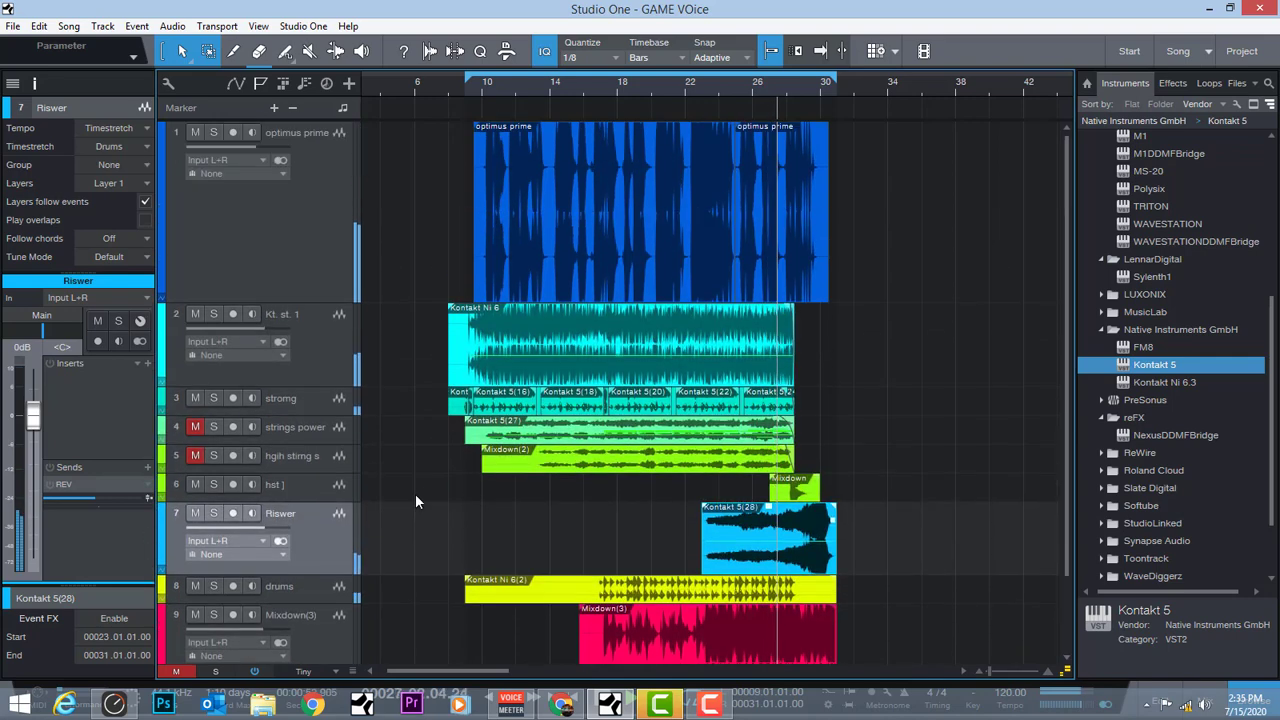
Restart playback from bar 9 with the strings power and hgih stirng s tracks unmuted
{"action": "left_click", "coordinate": [322, 256]}
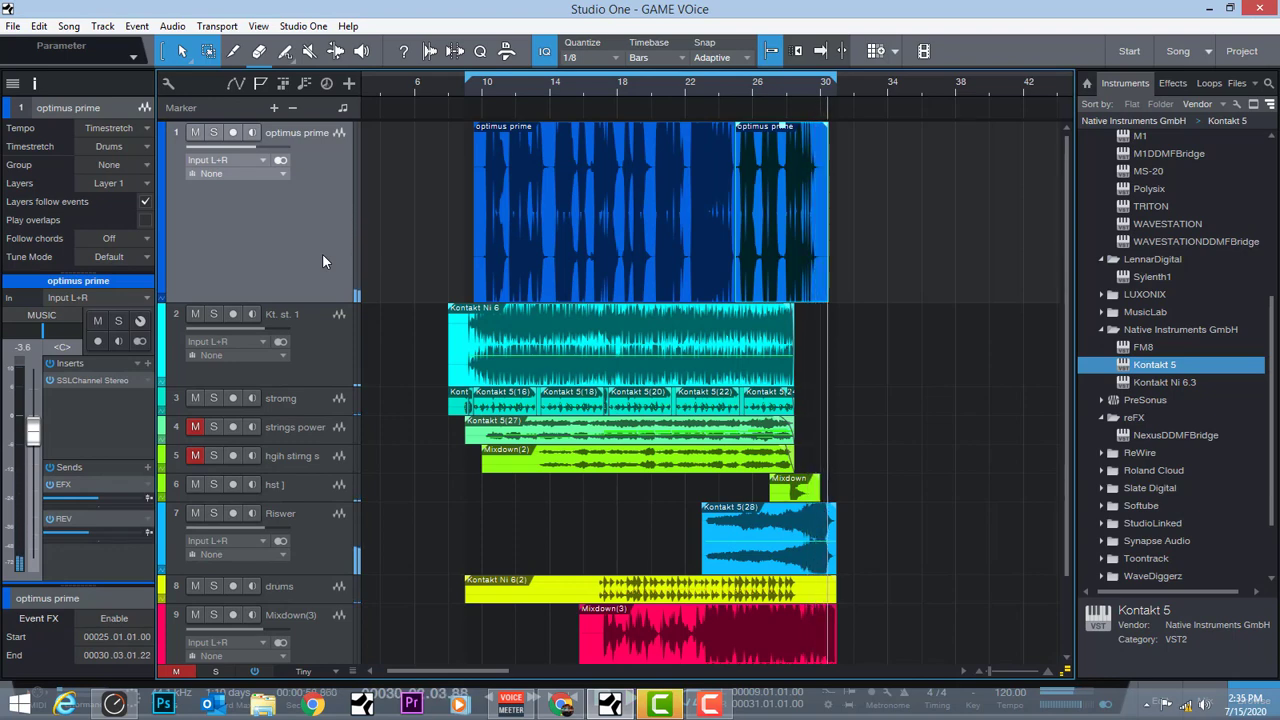
{"action": "left_click", "coordinate": [469, 87]}
{"action": "left_click", "coordinate": [303, 424]}
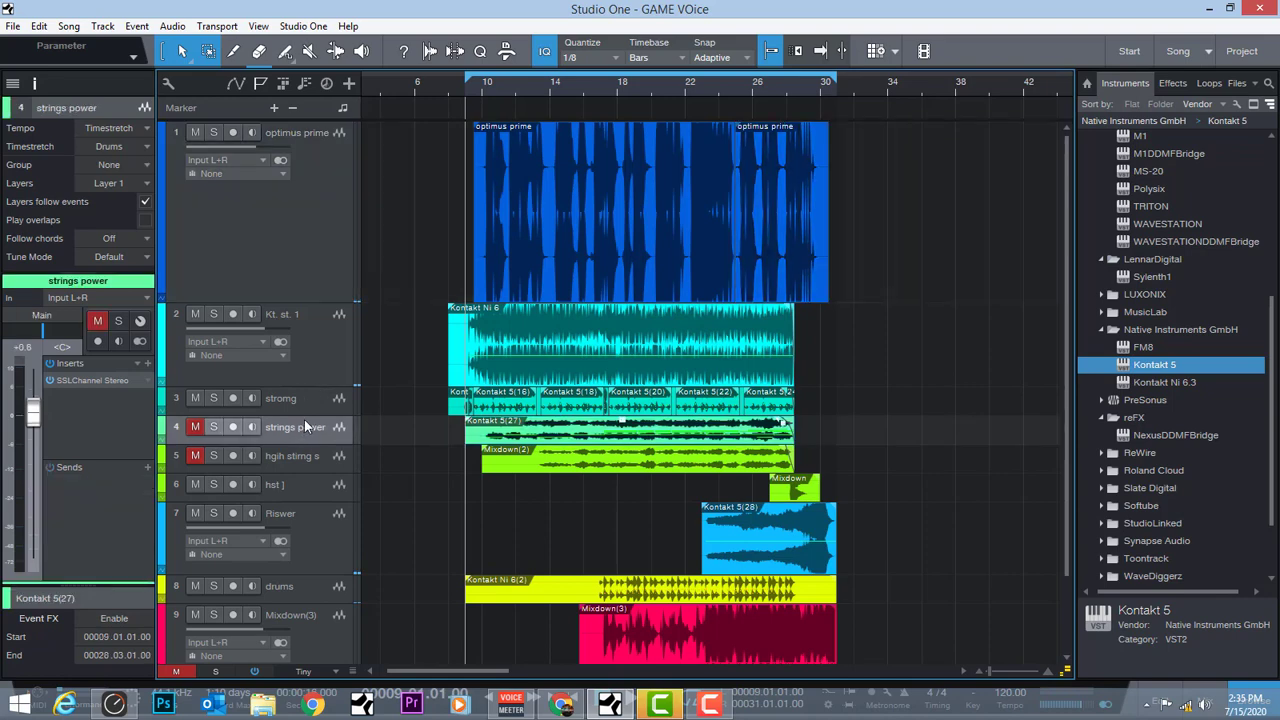
{"action": "left_click", "coordinate": [195, 427]}
{"action": "key", "text": "space"}
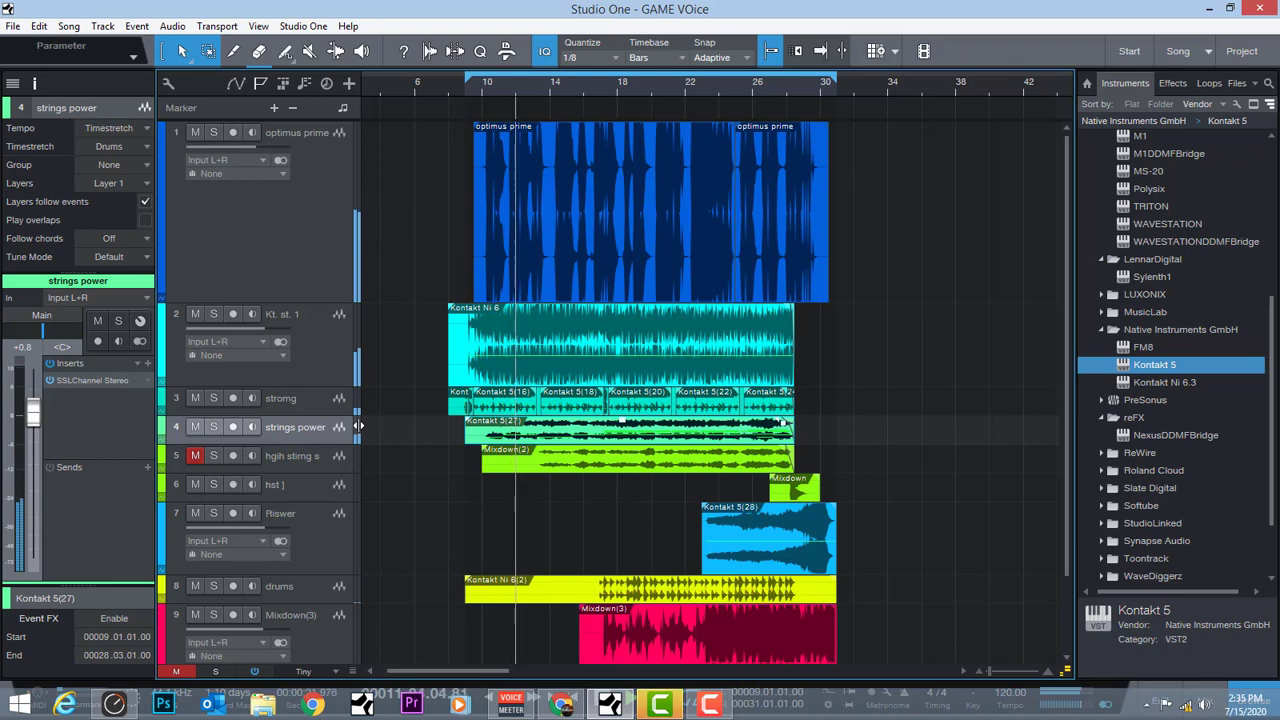
{"action": "left_click", "coordinate": [194, 456]}
{"action": "scroll", "coordinate": [194, 456], "scroll_direction": "down", "scroll_amount": 1}
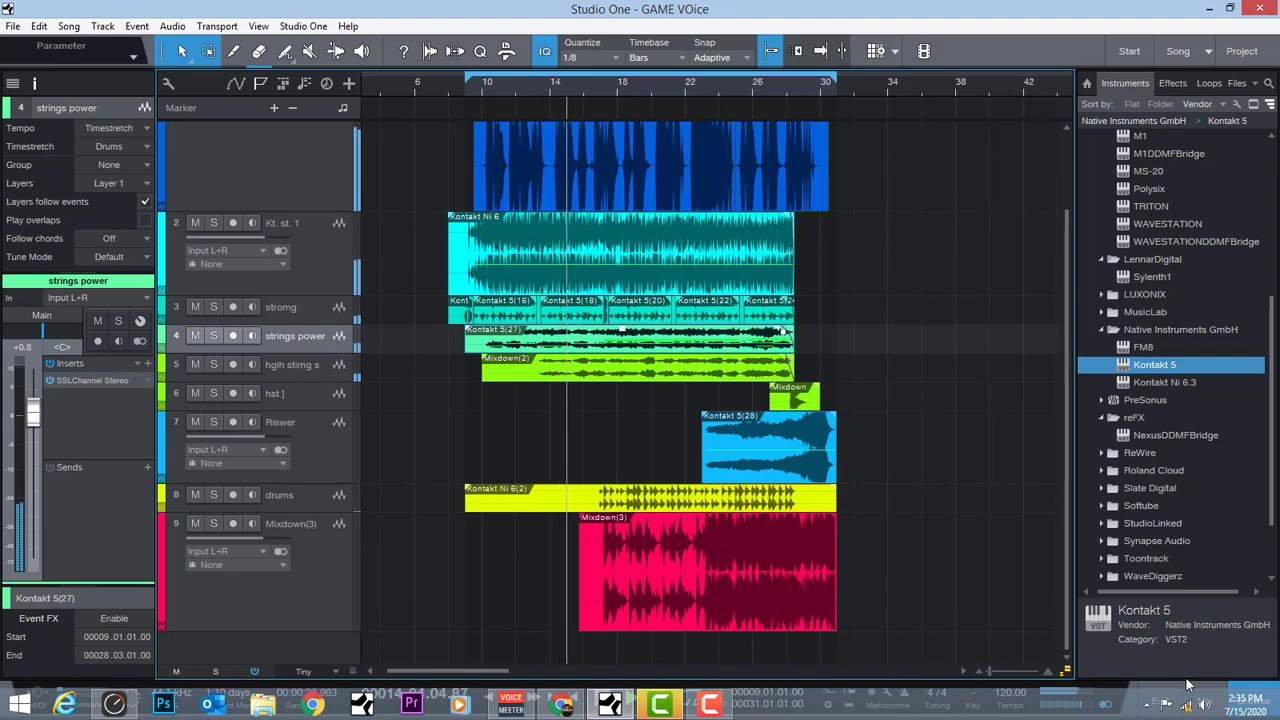
Set the stereo width to 120 % in the MIXBUS channel's bx_digital V3 insert
{"action": "key", "text": "F3"}
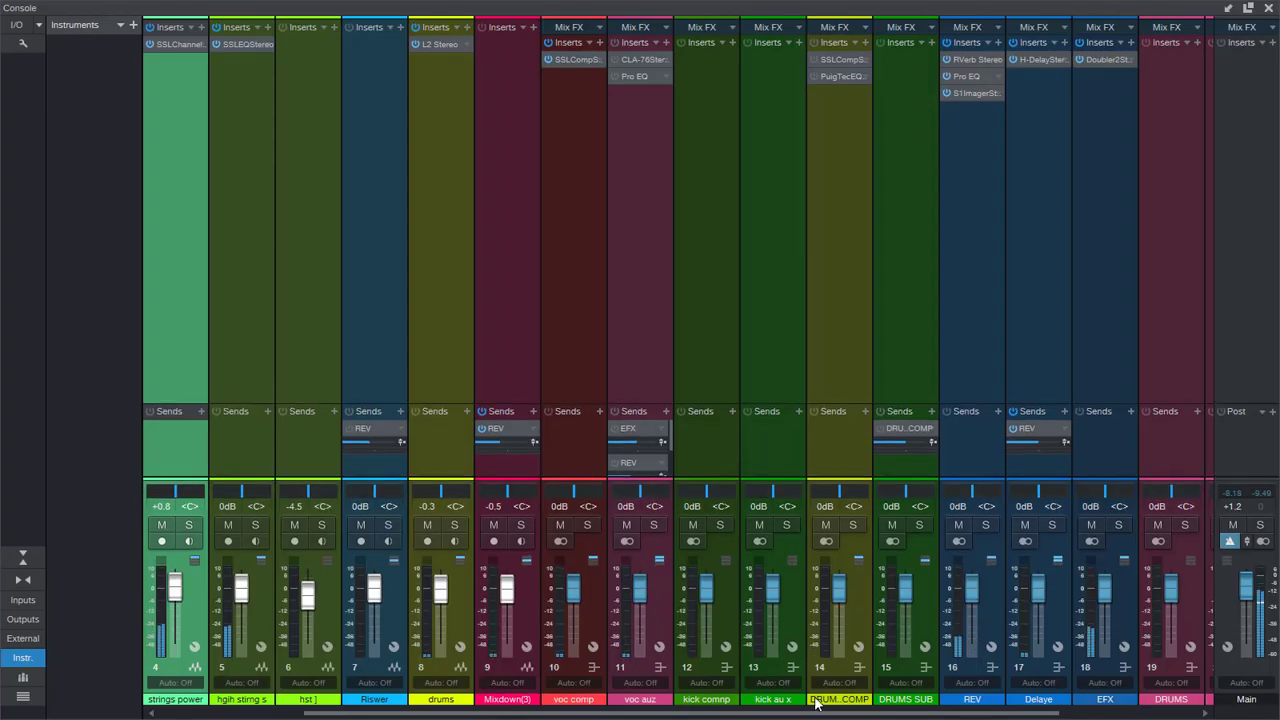
{"action": "left_click_drag", "start_coordinate": [832, 712], "coordinate": [1120, 712]}
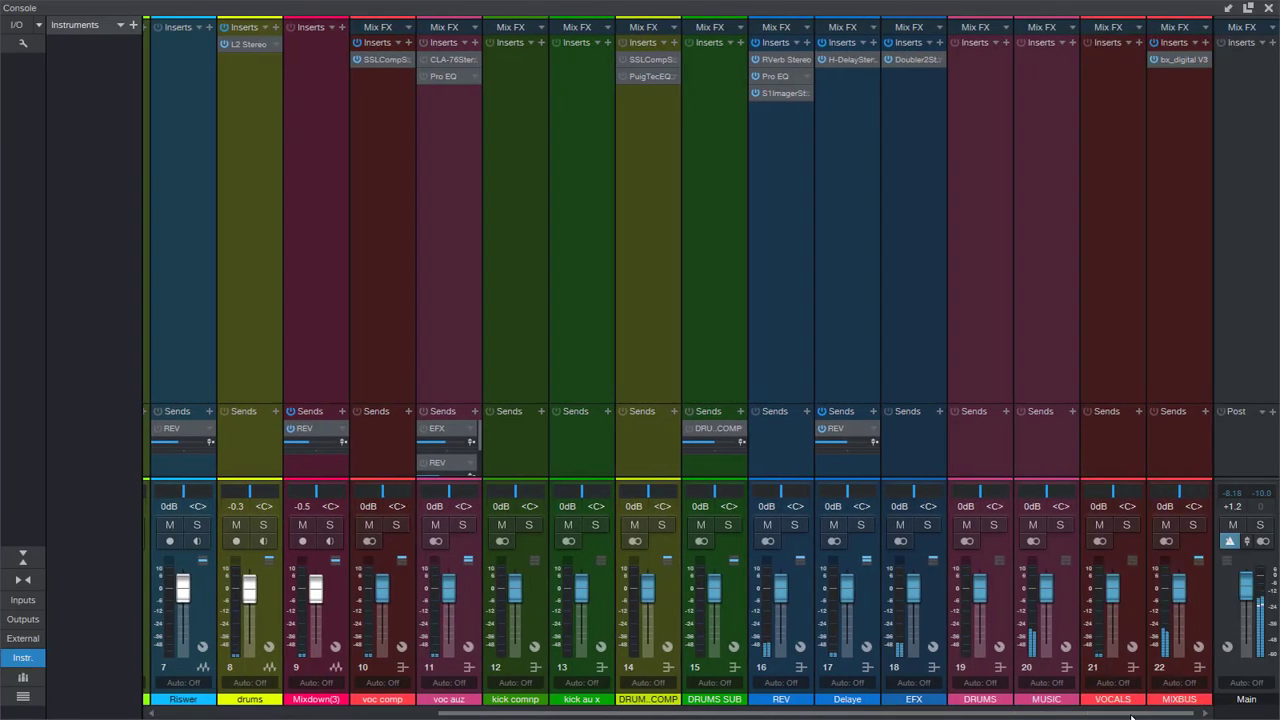
{"action": "double_click", "coordinate": [1193, 58]}
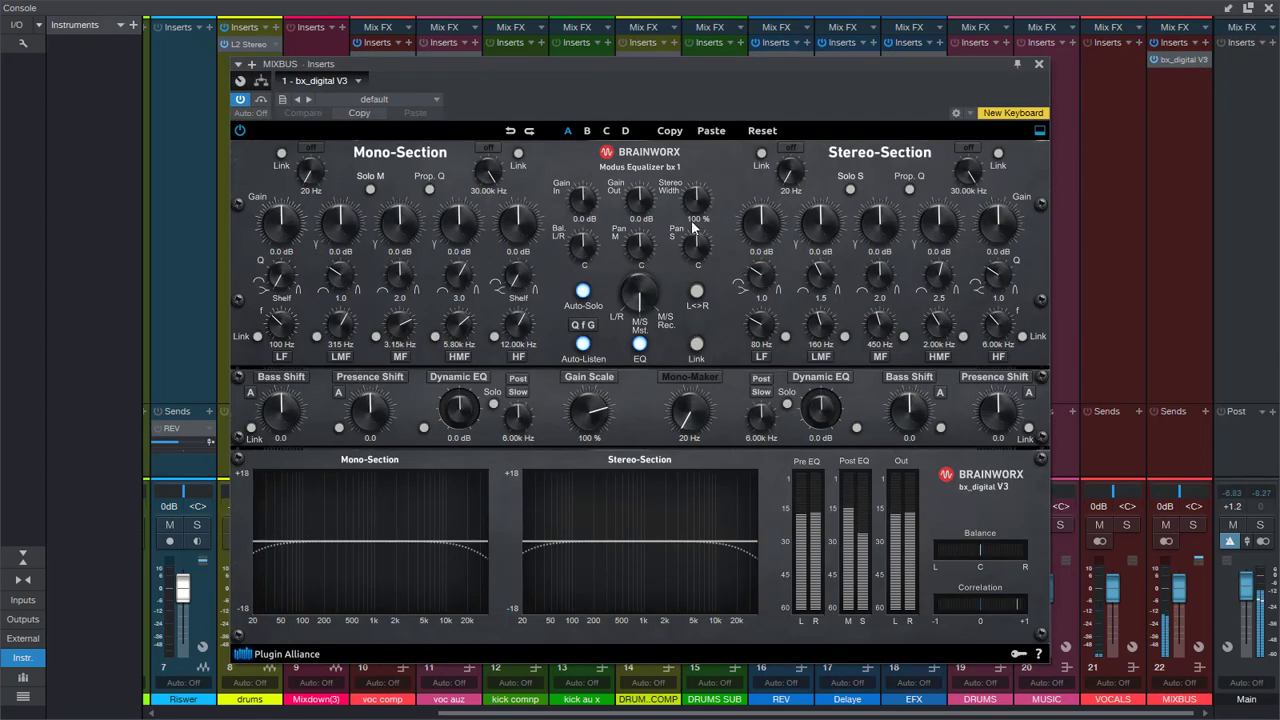
{"action": "left_click", "coordinate": [691, 218]}
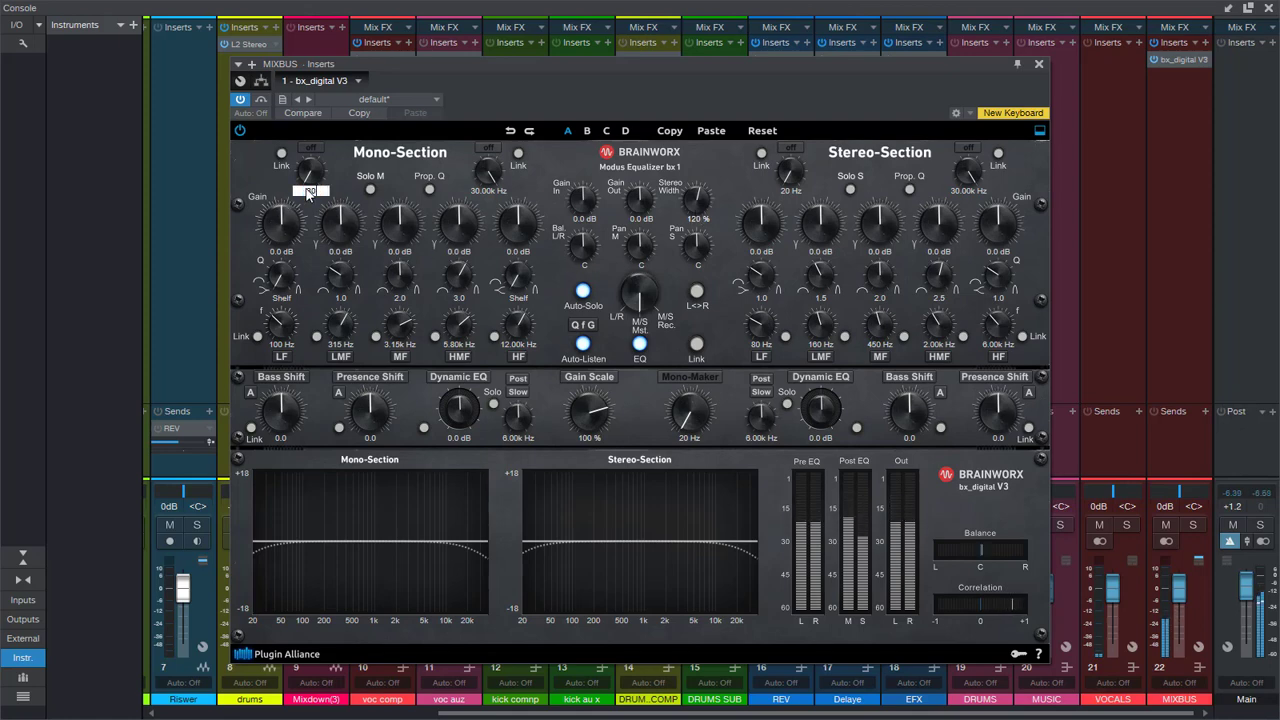
{"action": "left_click", "coordinate": [1039, 66]}
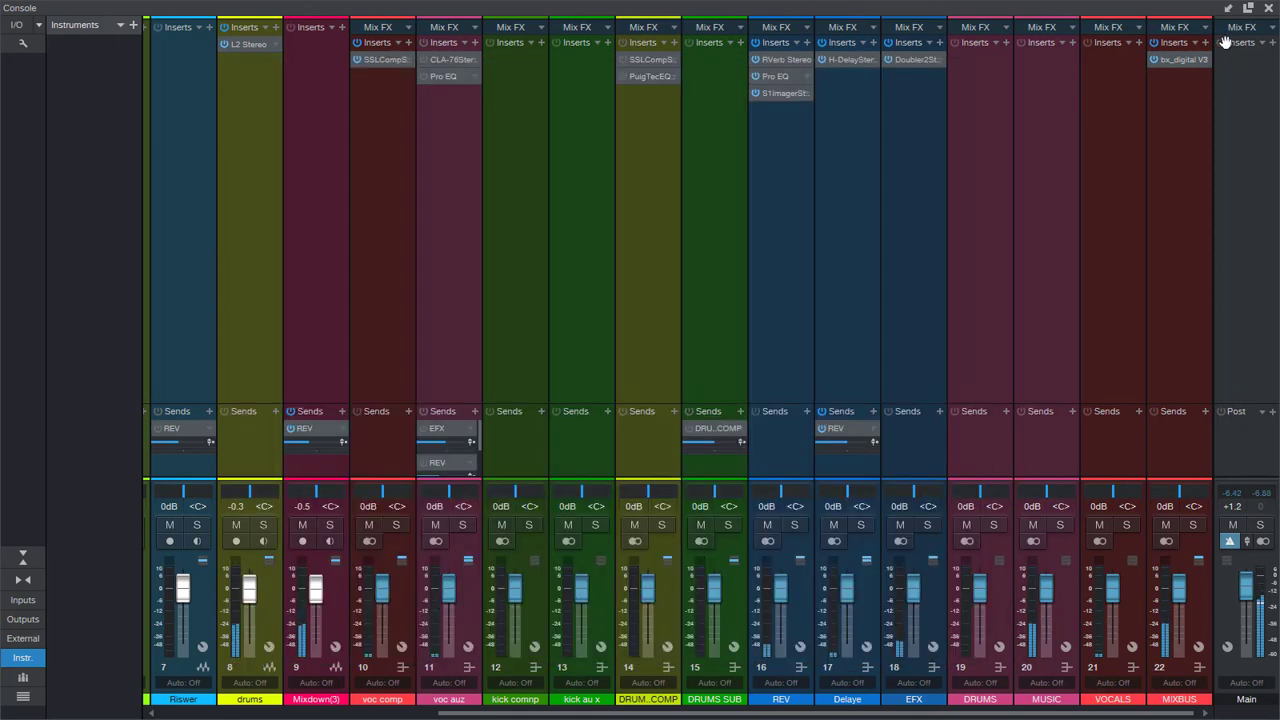
{"action": "left_click", "coordinate": [1268, 10]}
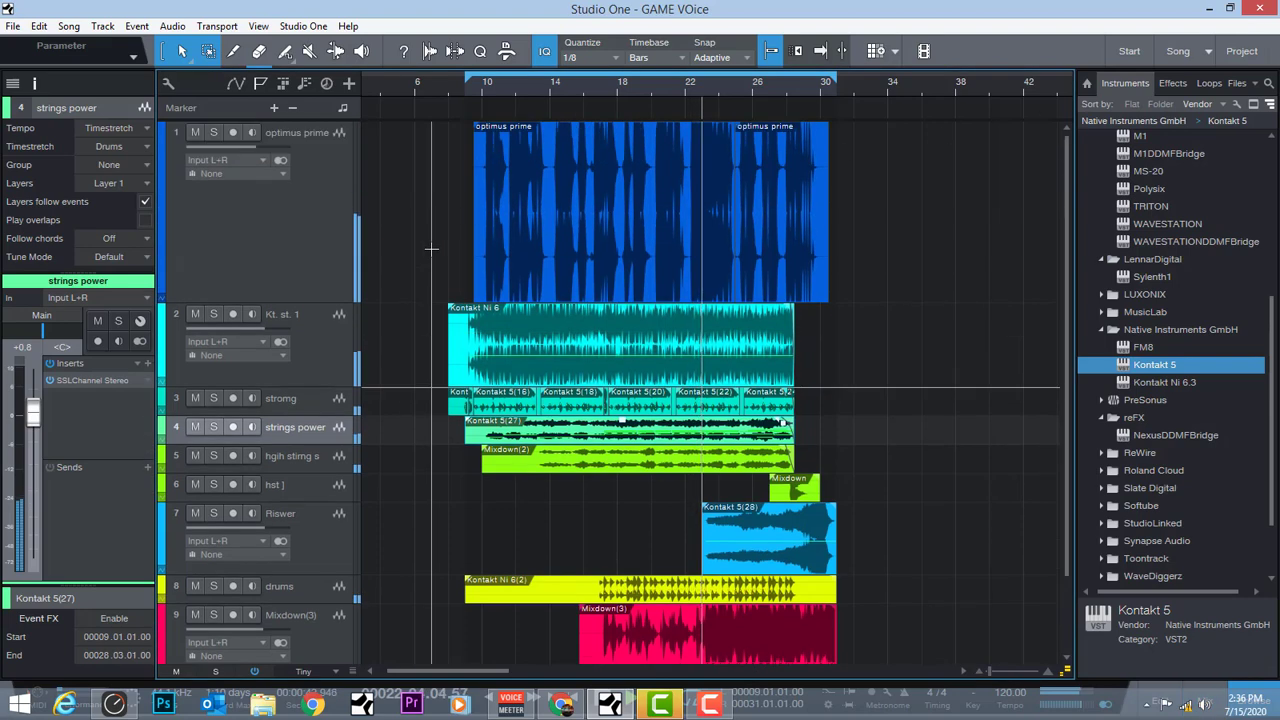
Raise the volume fader of the hgih stirng s track to +0.8 dB
{"action": "left_click", "coordinate": [320, 258]}
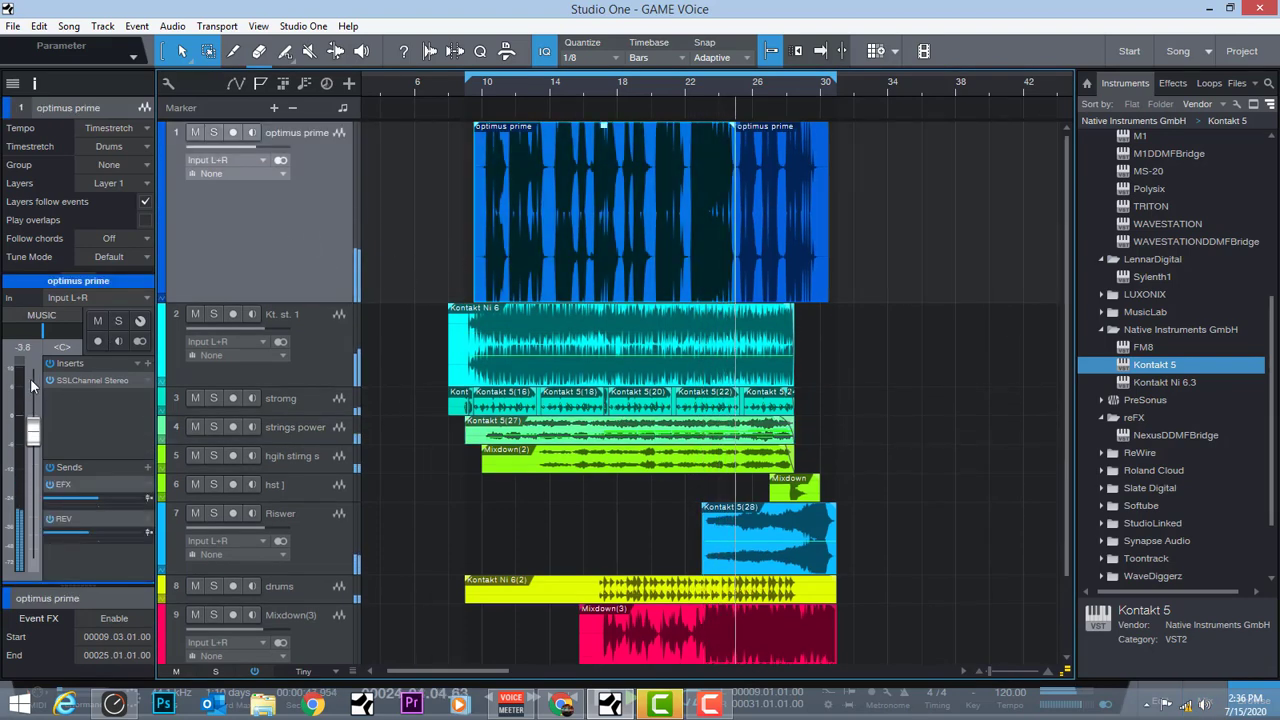
{"action": "left_click", "coordinate": [236, 456]}
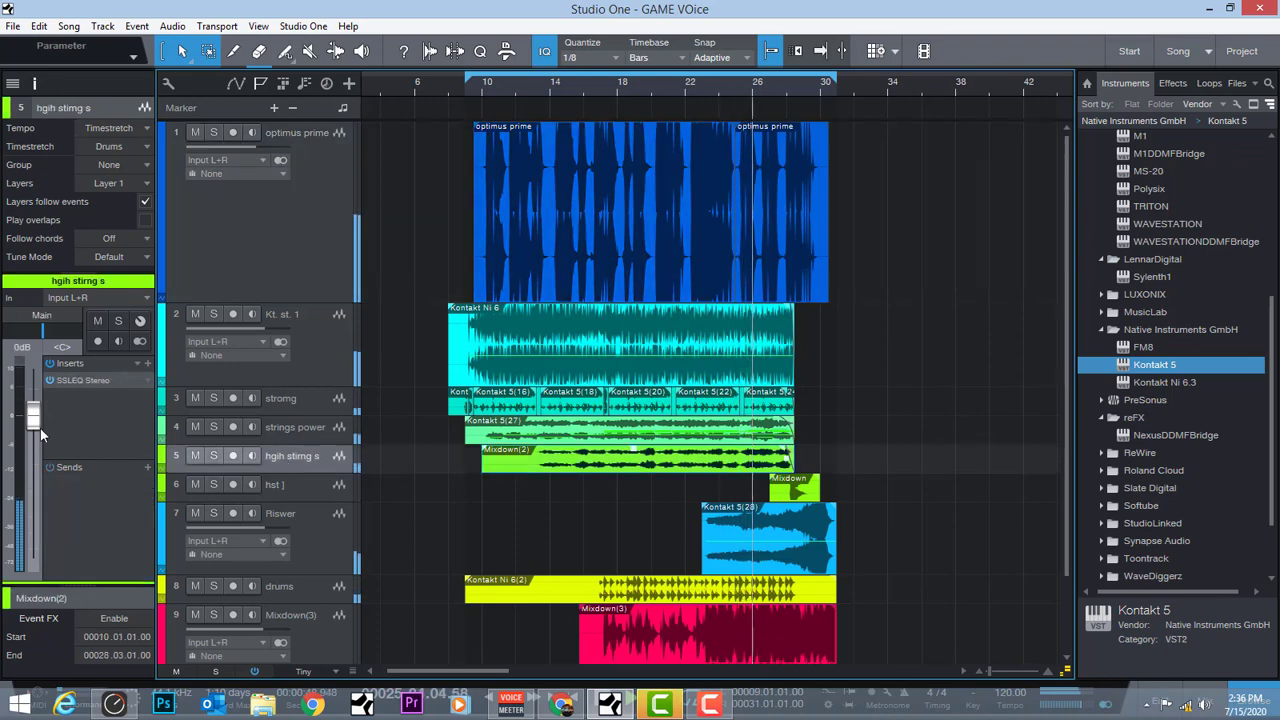
{"action": "left_click_drag", "start_coordinate": [35, 428], "coordinate": [35, 424]}
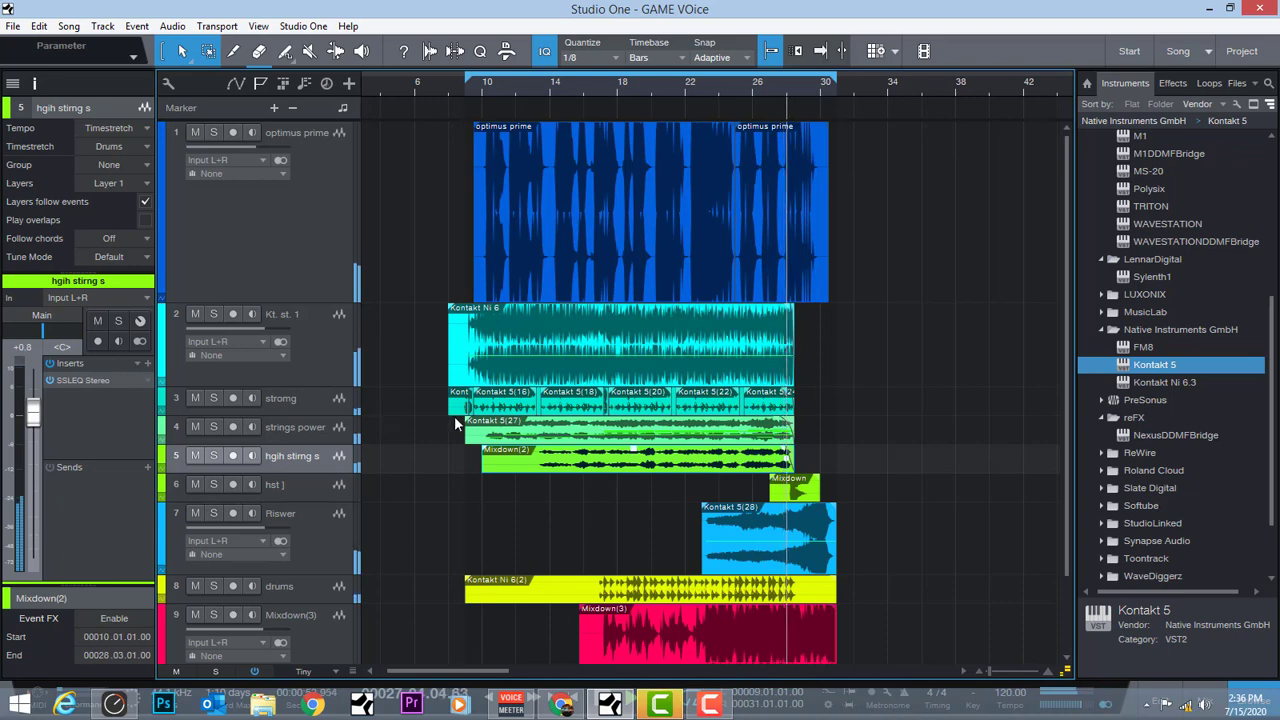
Play the song from bar 19 and set the hgih stirng s channel's automation mode to Latch in the console
{"action": "scroll", "coordinate": [454, 416], "scroll_direction": "down", "scroll_amount": 2}
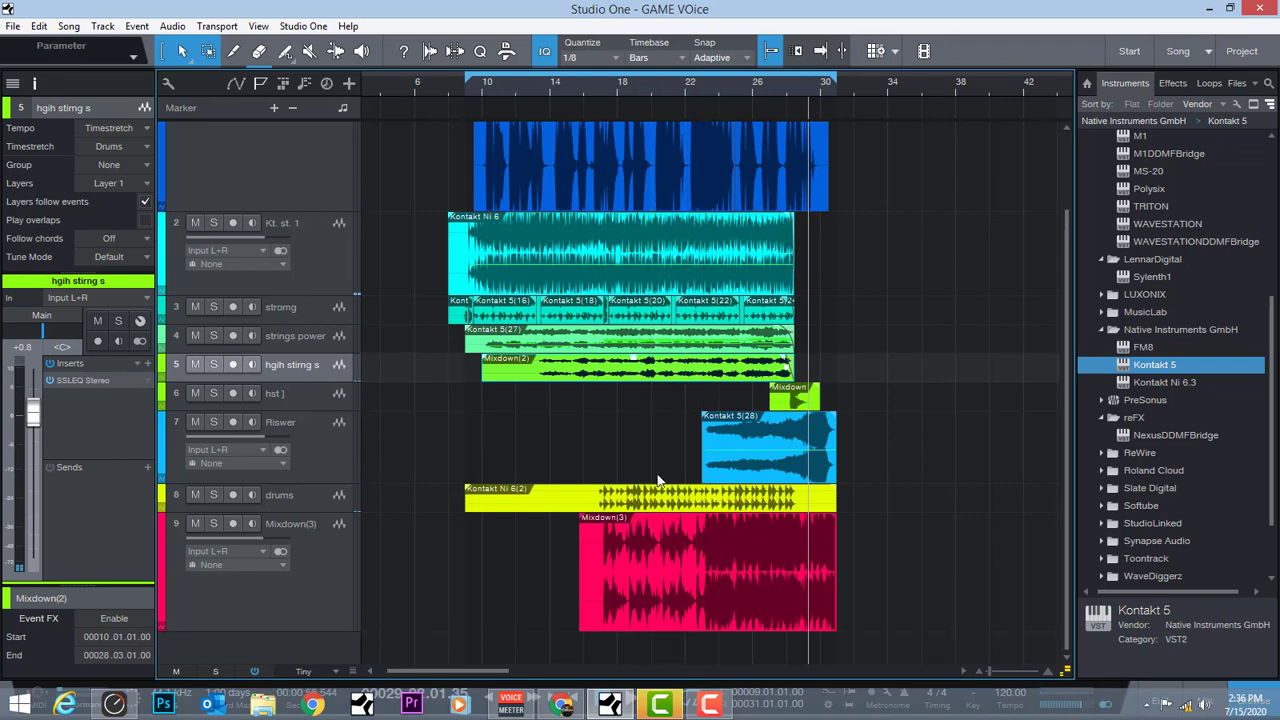
{"action": "left_click", "coordinate": [634, 90]}
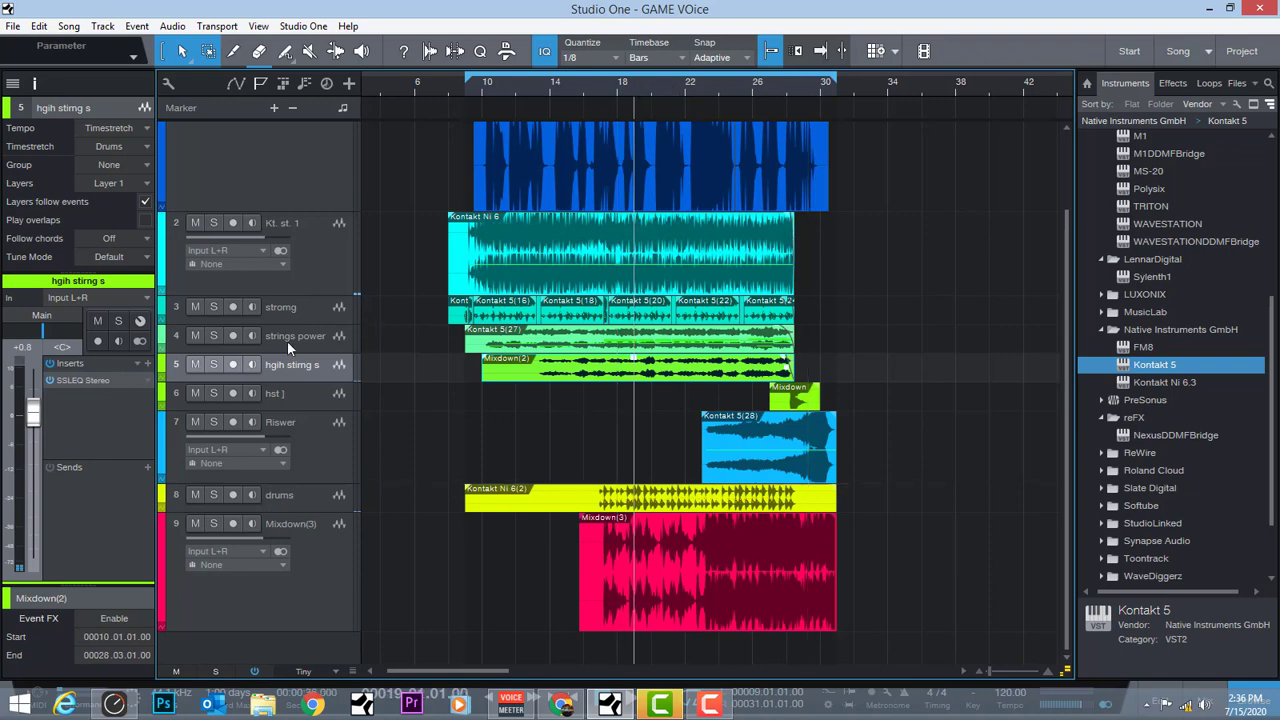
{"action": "key", "text": "space"}
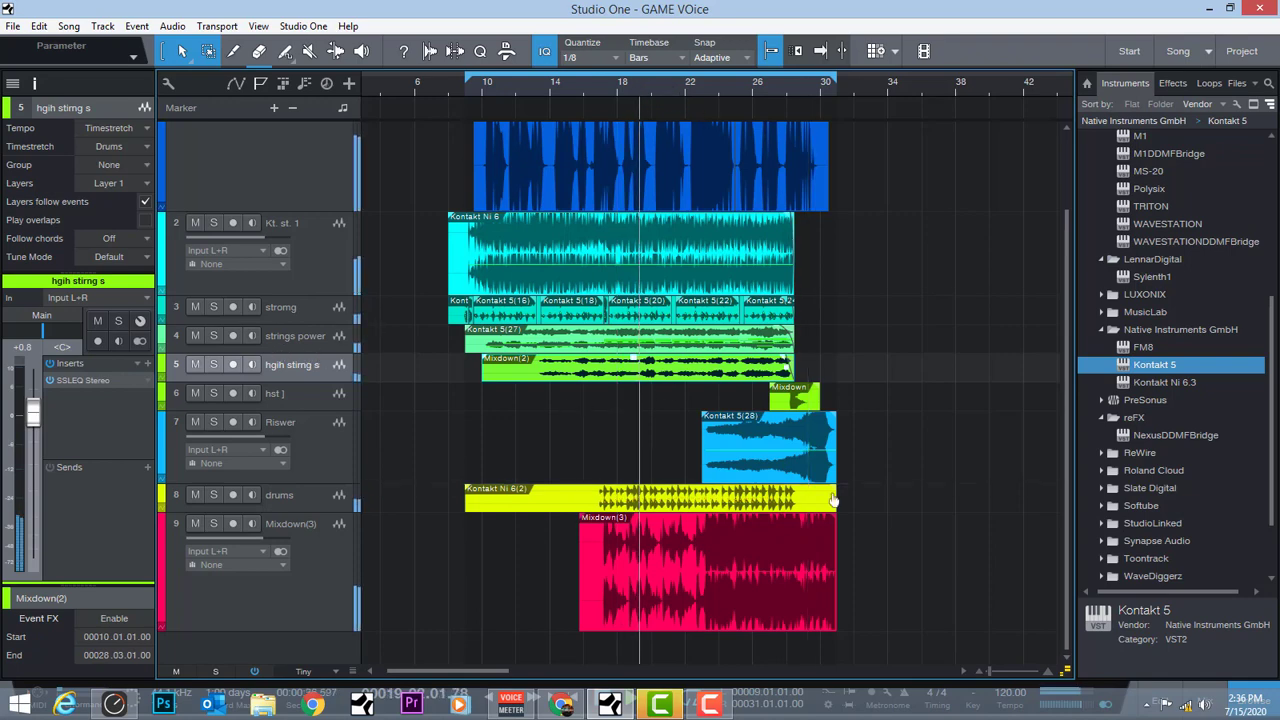
{"action": "key", "text": "F3"}
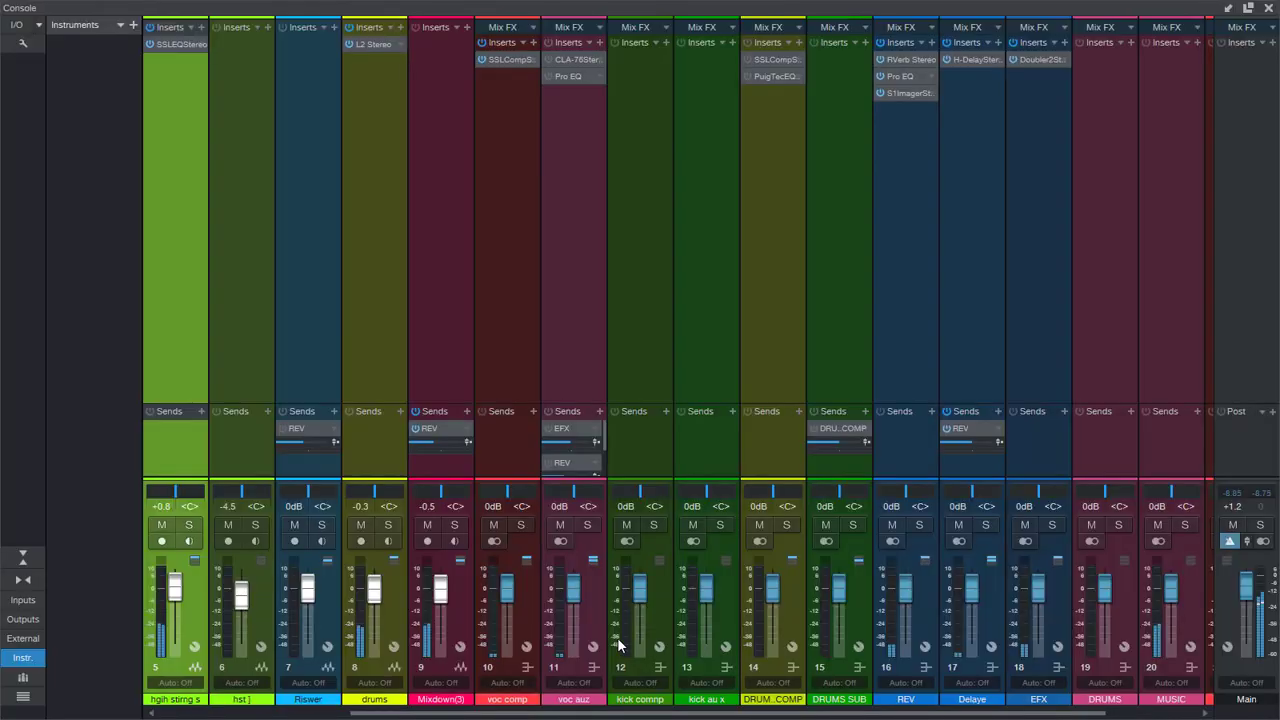
{"action": "left_click_drag", "start_coordinate": [530, 714], "coordinate": [380, 708]}
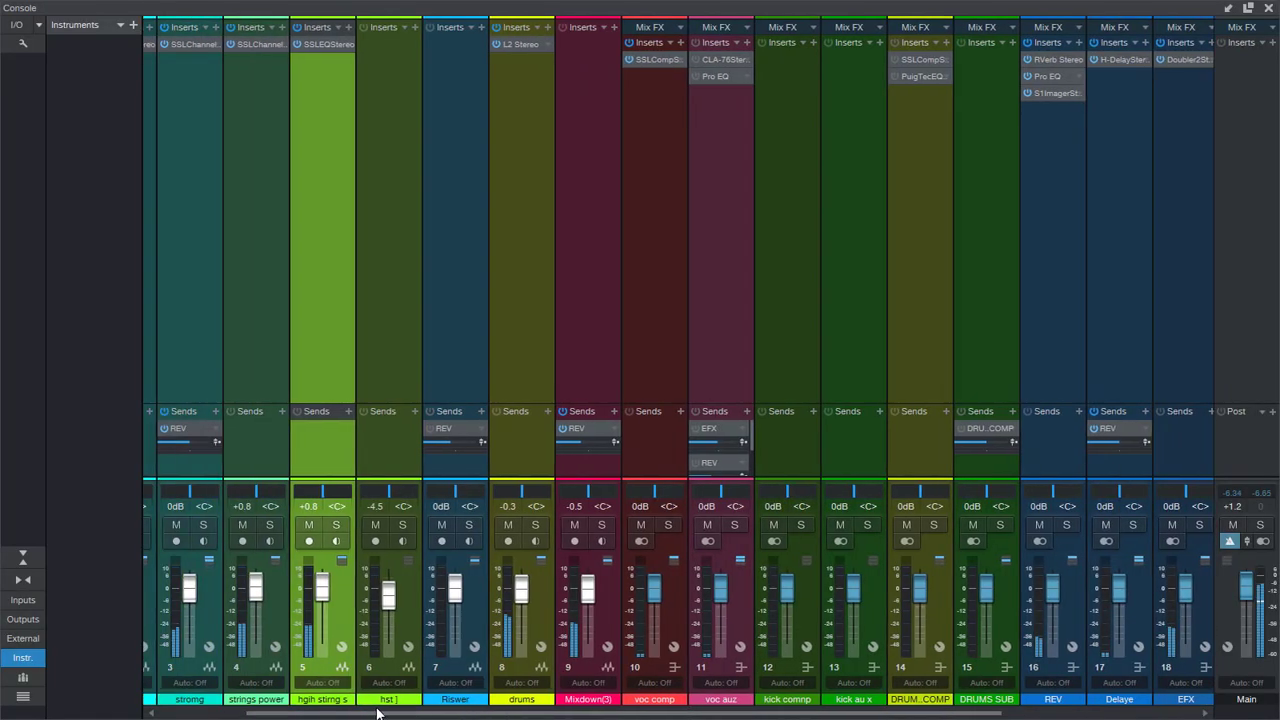
{"action": "left_click", "coordinate": [378, 686]}
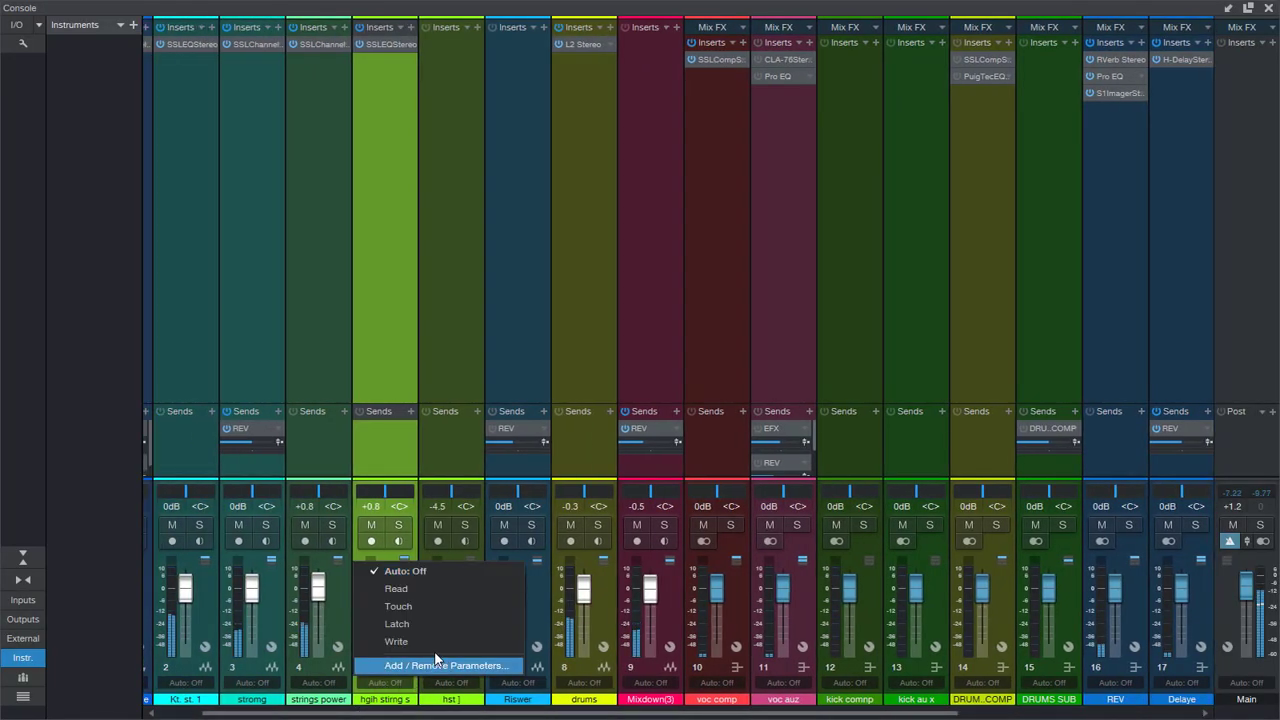
{"action": "left_click", "coordinate": [425, 635]}
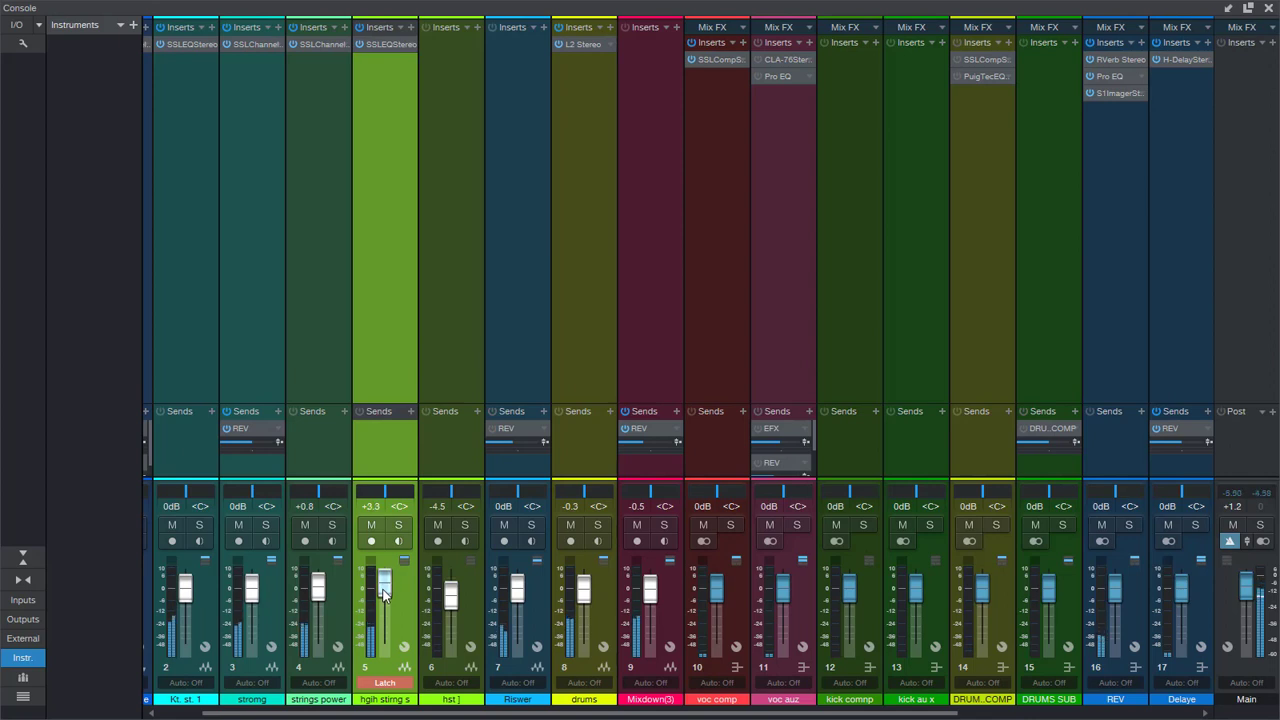
Ride the hgih stirng s fader up to +4.7 dB to record volume automation, and set its automation mode to Read
{"action": "left_click_drag", "start_coordinate": [383, 594], "coordinate": [385, 591]}
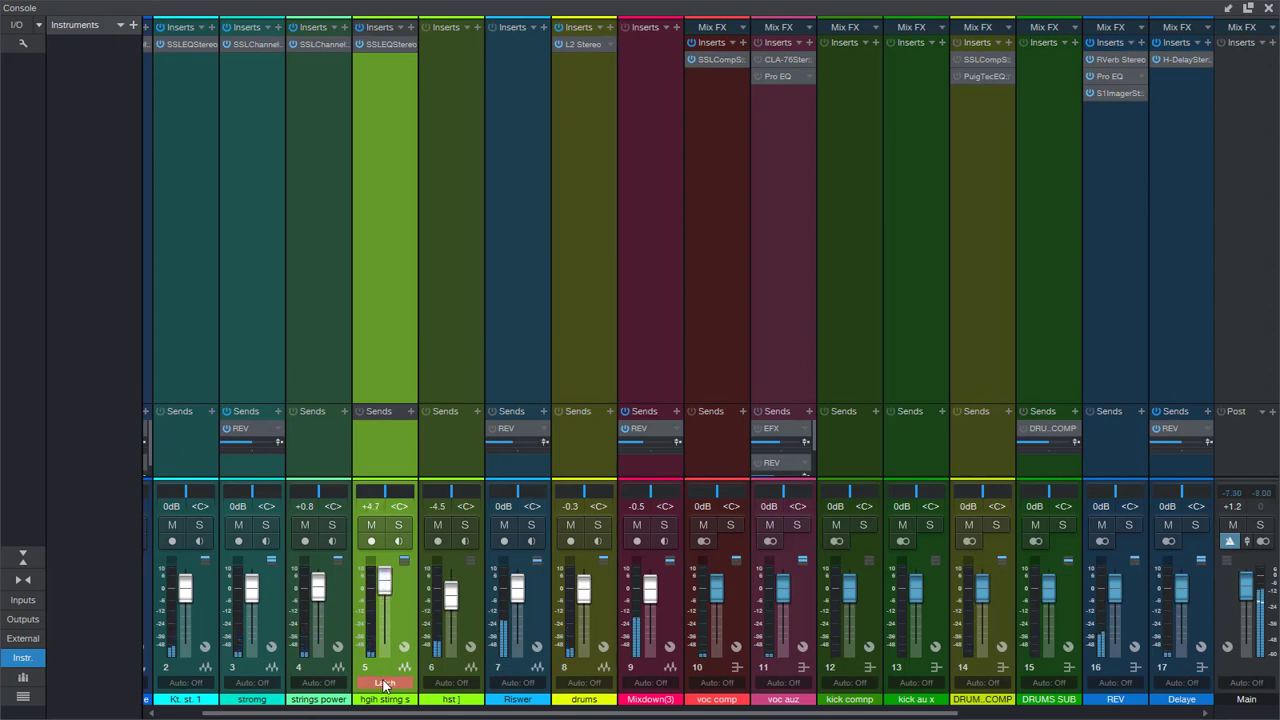
{"action": "left_click", "coordinate": [384, 683]}
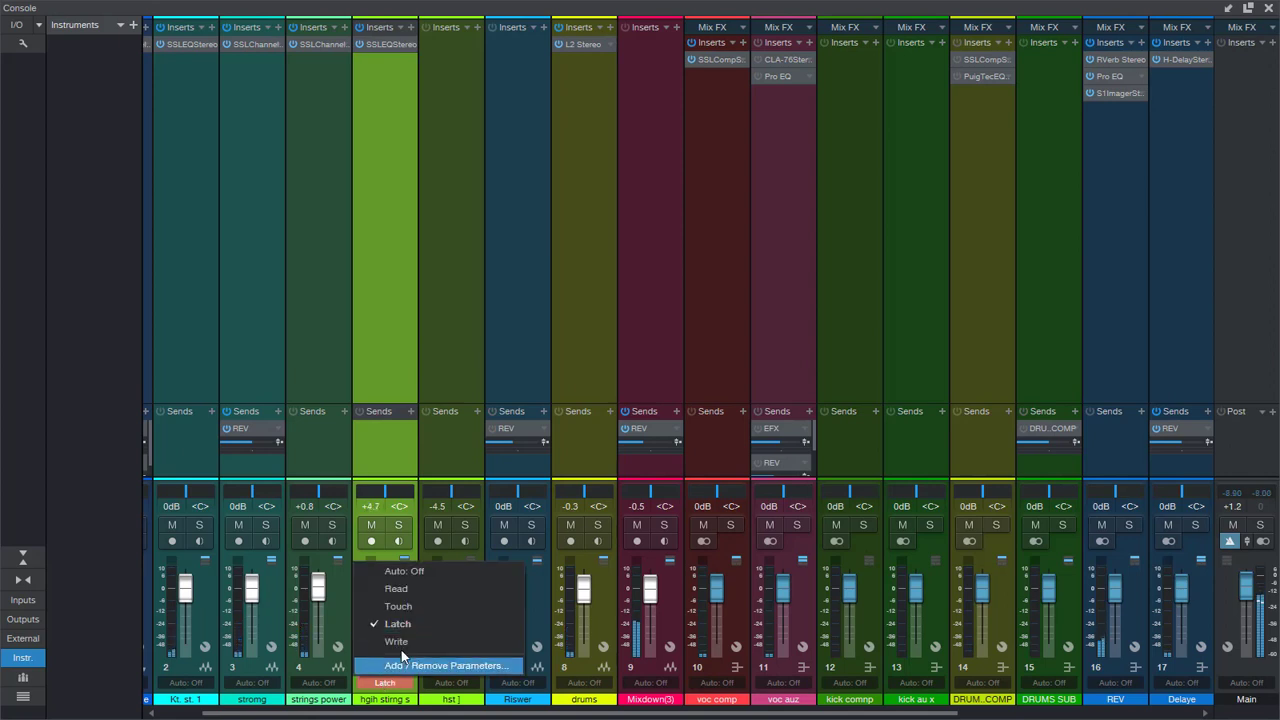
{"action": "left_click", "coordinate": [426, 590]}
{"action": "left_click", "coordinate": [1268, 8]}
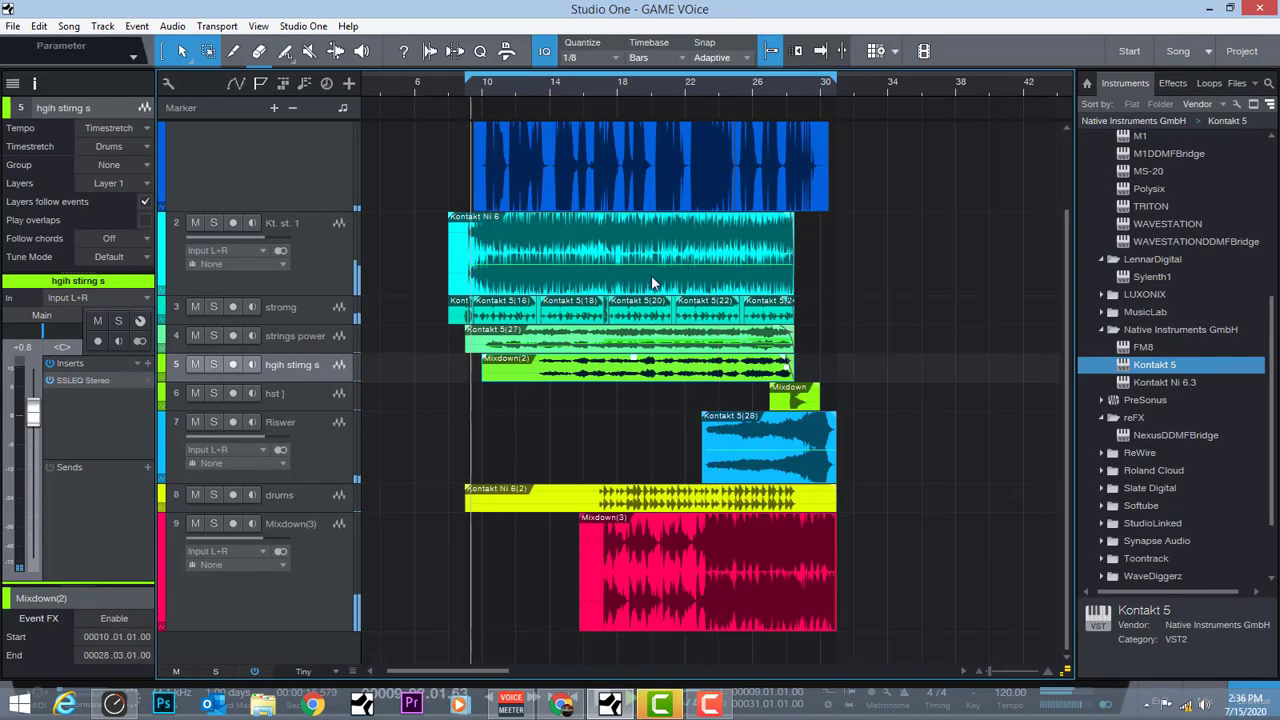
Show the track automation and enlarge the hgih stirng s track to examine its recorded volume curve up to its end
{"action": "key", "text": "a"}
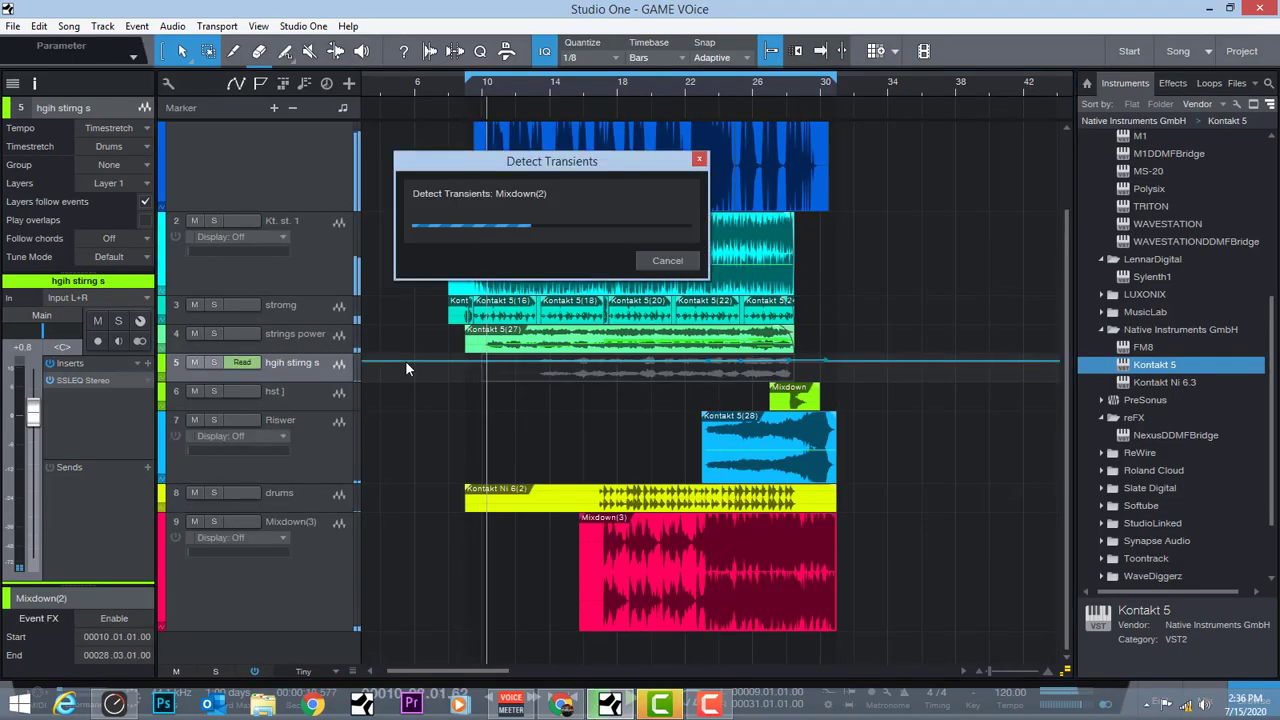
{"action": "key", "text": "ctrl+z"}
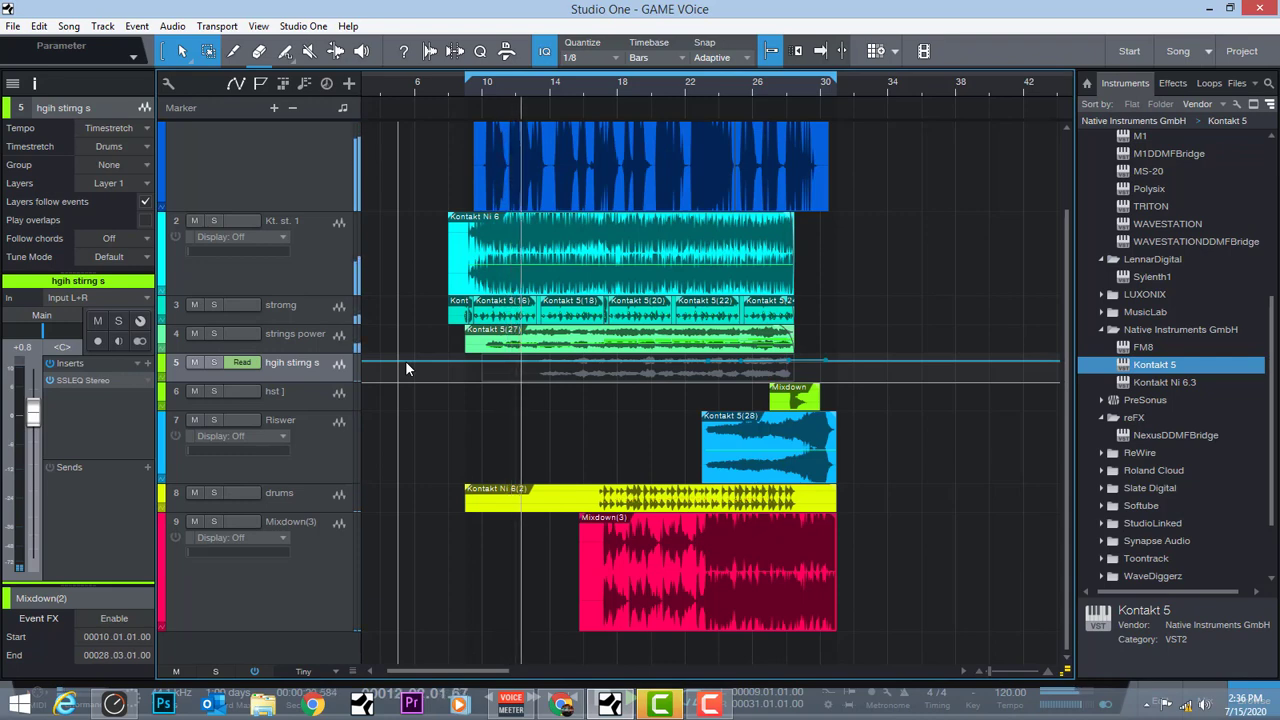
{"action": "left_click_drag", "start_coordinate": [324, 383], "coordinate": [331, 550]}
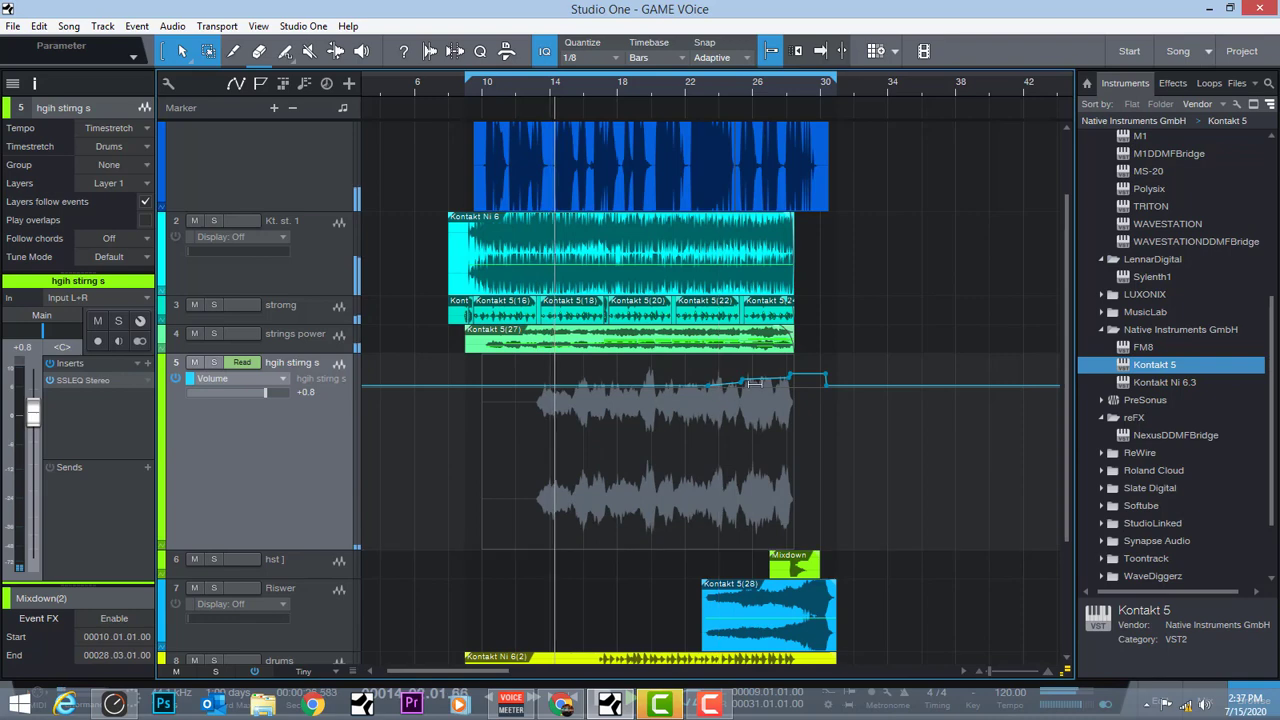
{"action": "scroll", "coordinate": [412, 208], "scroll_direction": "up", "scroll_amount": 2}
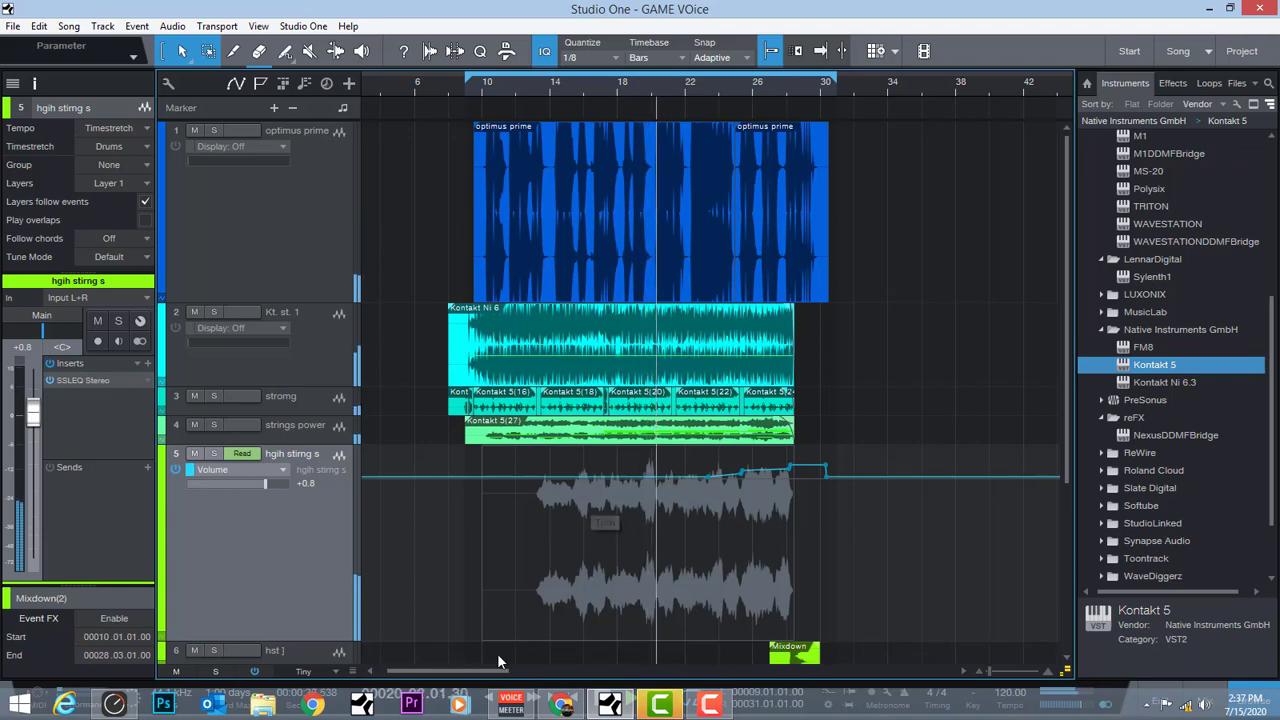
{"action": "left_click_drag", "start_coordinate": [491, 675], "coordinate": [515, 678]}
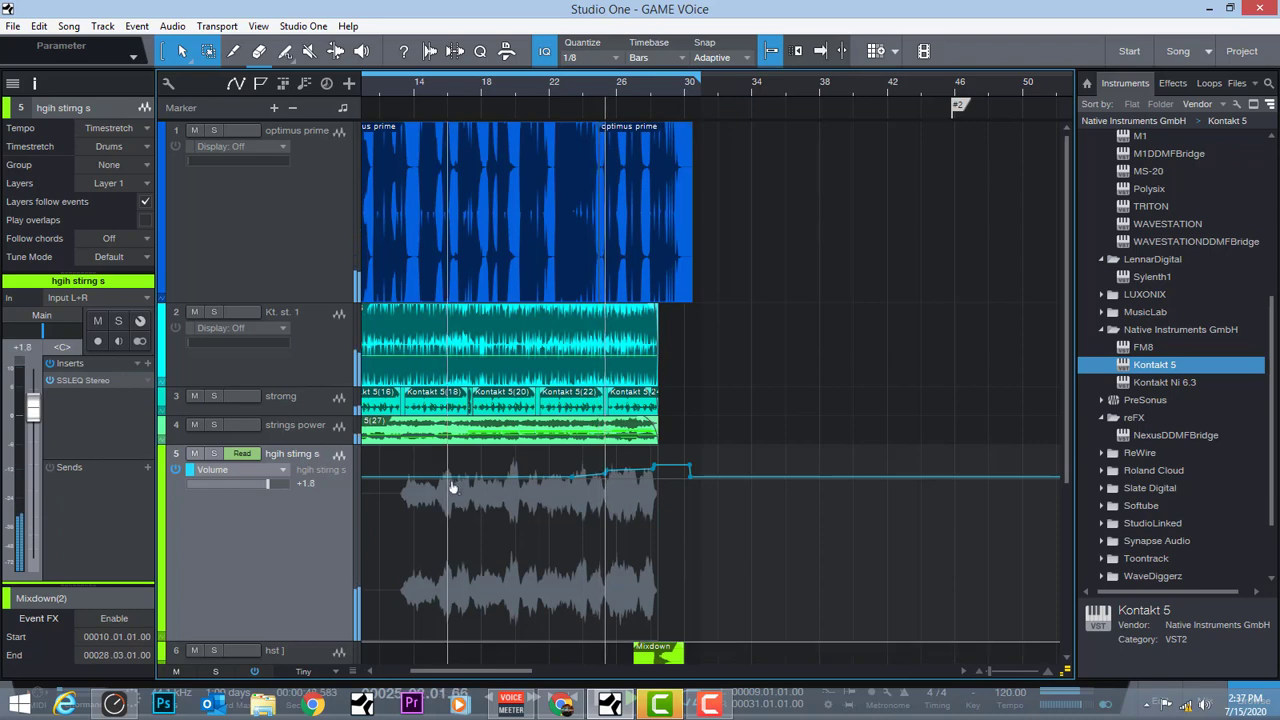
Play the song from bar 18 and set the Riswer channel's automation mode to Latch in the console
{"action": "scroll", "coordinate": [517, 490], "scroll_direction": "down", "scroll_amount": 4}
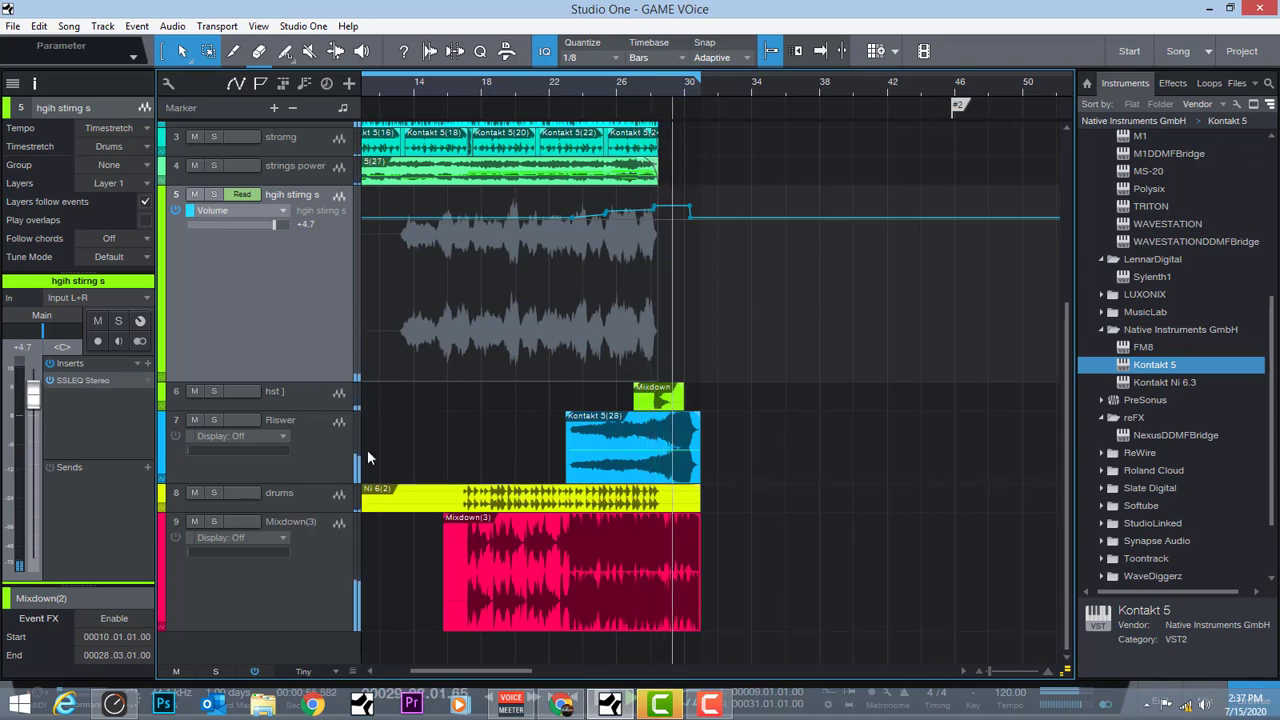
{"action": "left_click", "coordinate": [280, 606]}
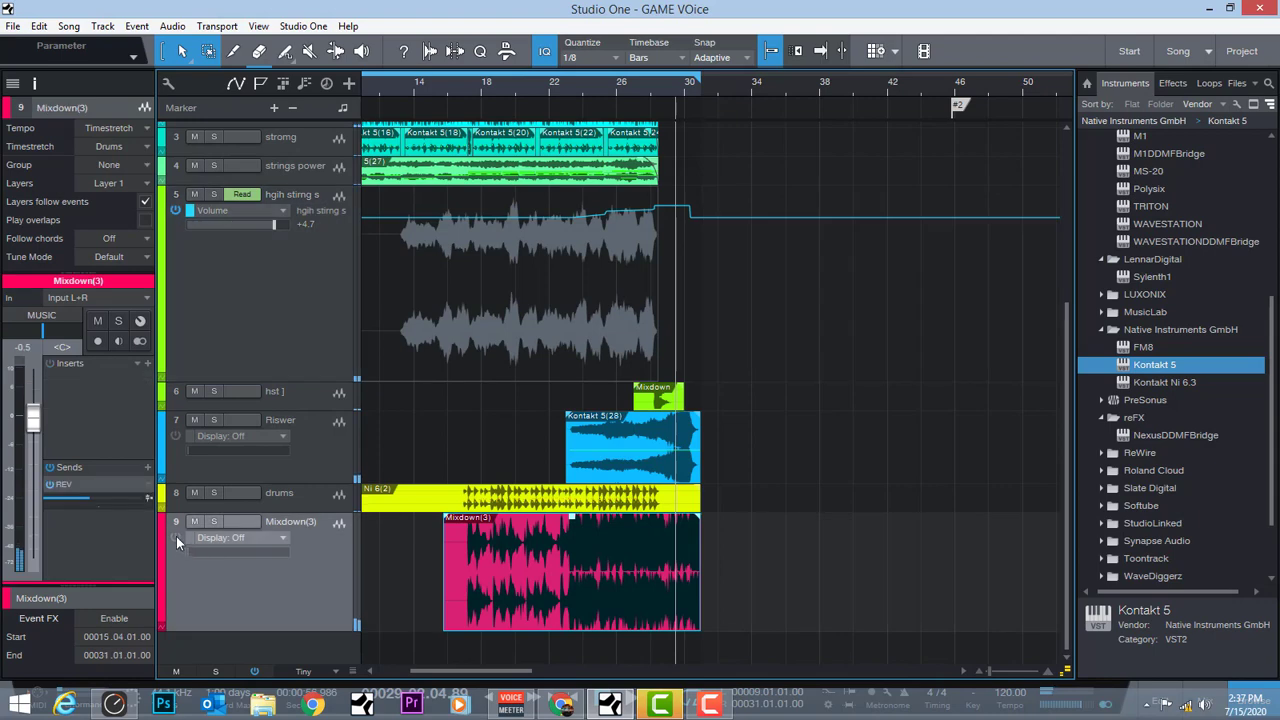
{"action": "left_click", "coordinate": [335, 450]}
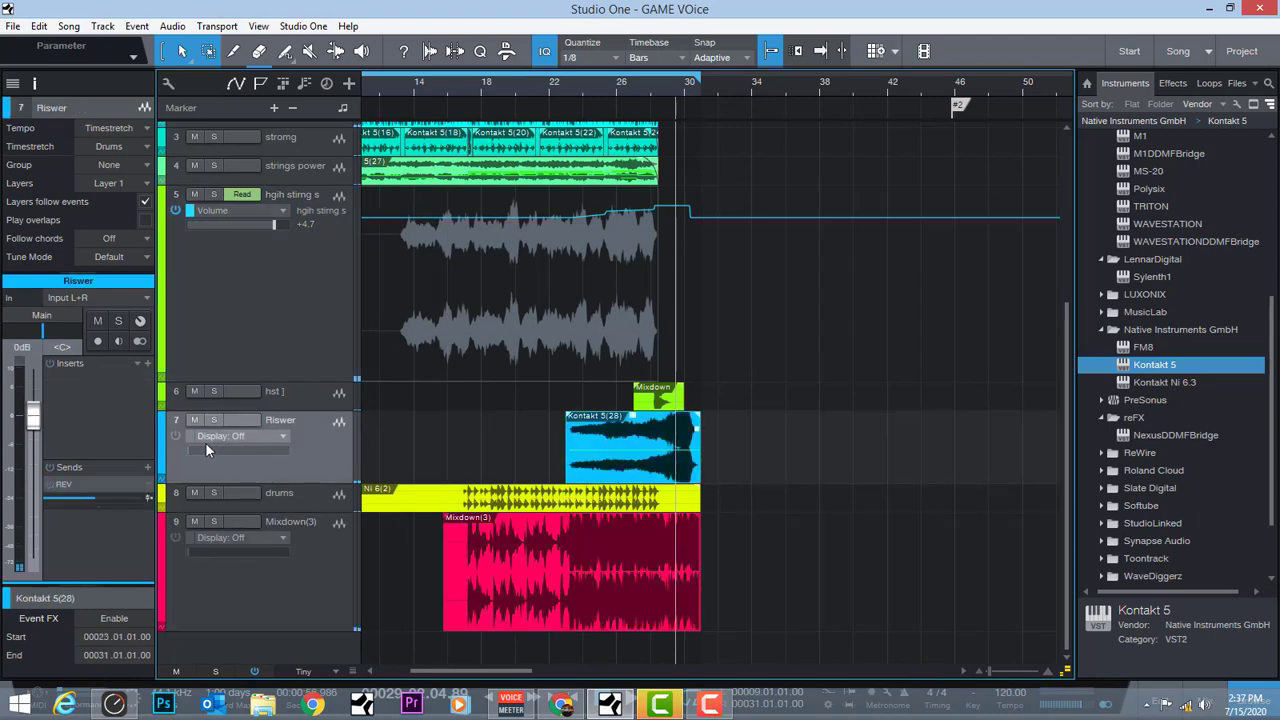
{"action": "left_click_drag", "start_coordinate": [427, 672], "coordinate": [411, 672]}
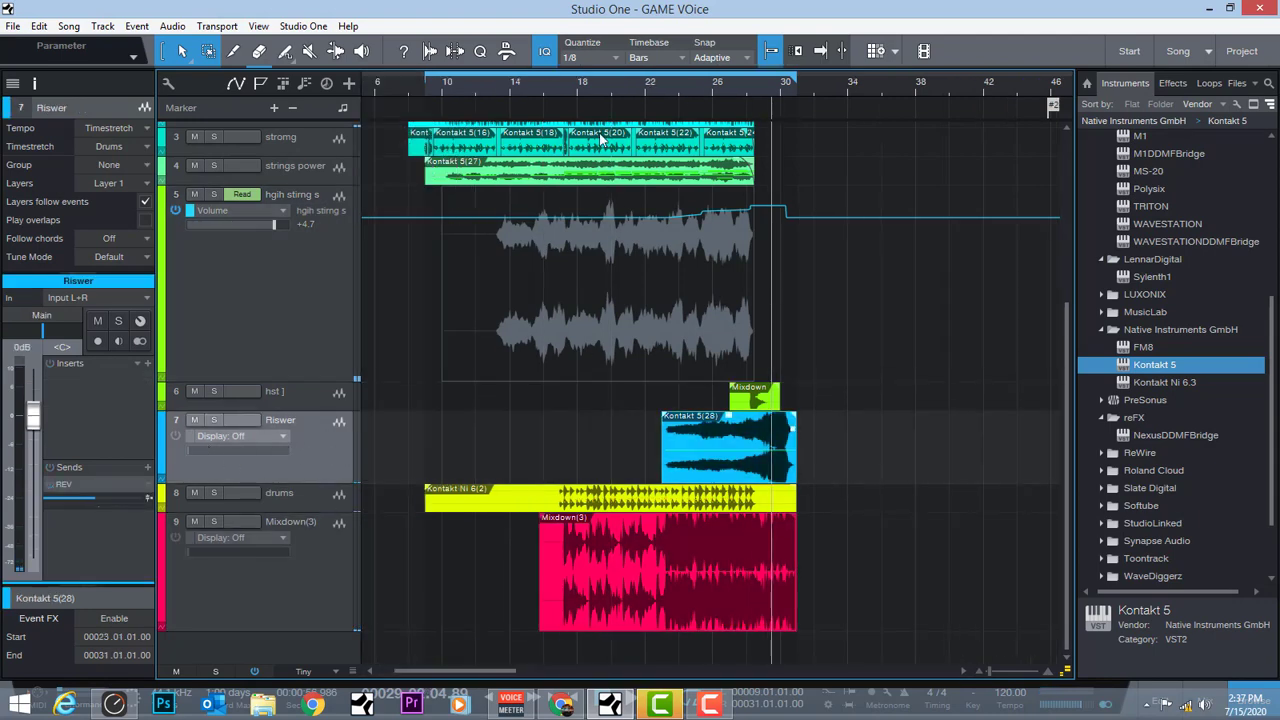
{"action": "left_click", "coordinate": [581, 90]}
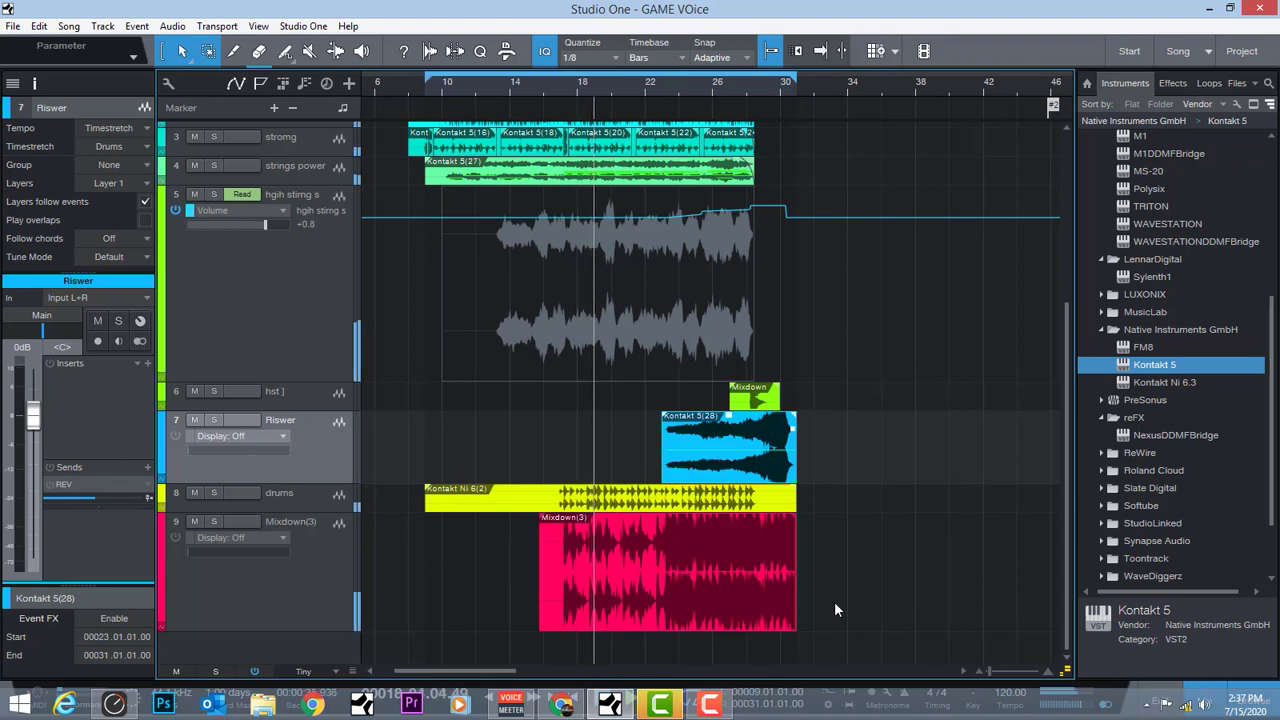
{"action": "key", "text": "F3"}
{"action": "left_click", "coordinate": [520, 683]}
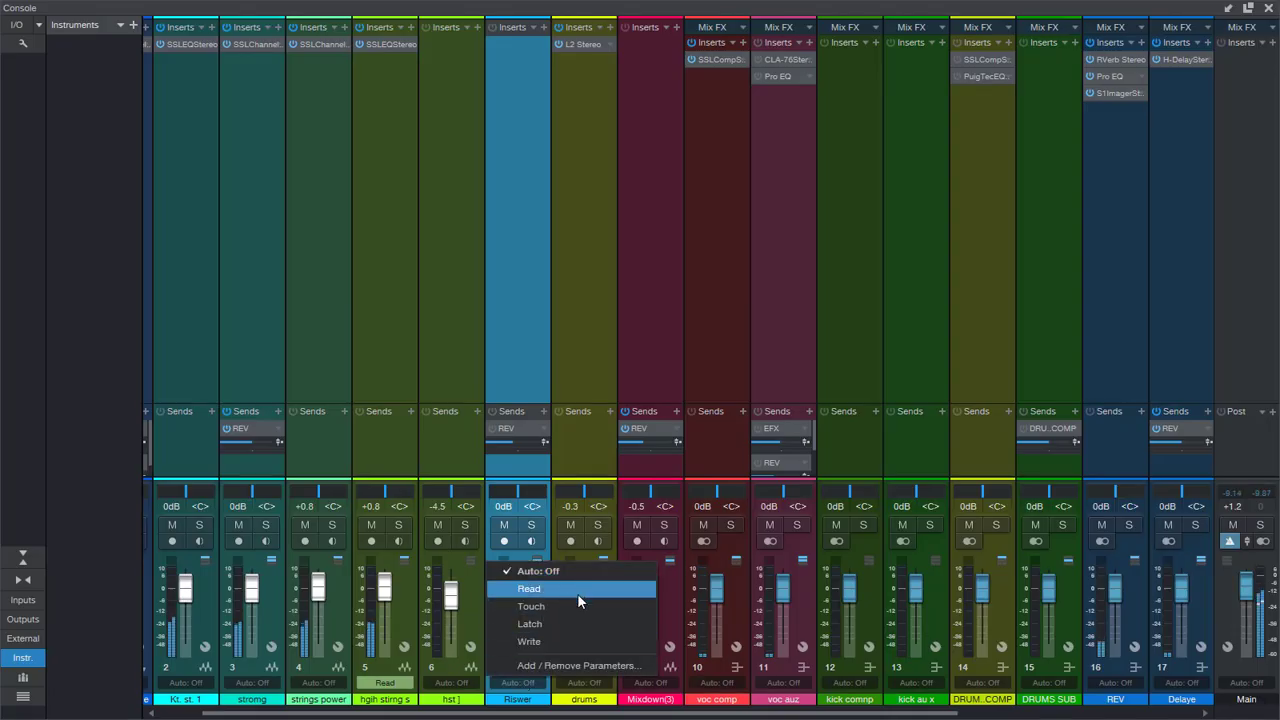
{"action": "key", "text": "Escape"}
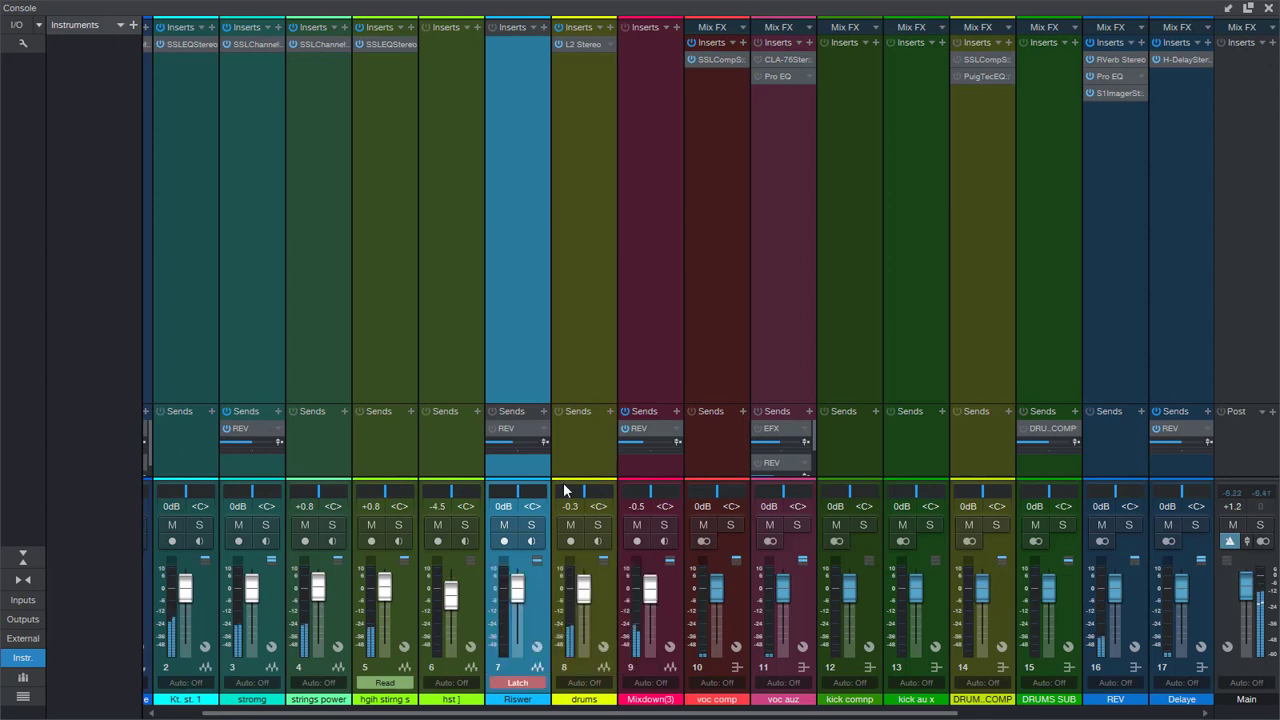
Enlarge the console faders, ride the Riswer fader up to +2.5 dB to record volume automation, and set its automation mode to Read
{"action": "left_click_drag", "start_coordinate": [563, 480], "coordinate": [564, 322]}
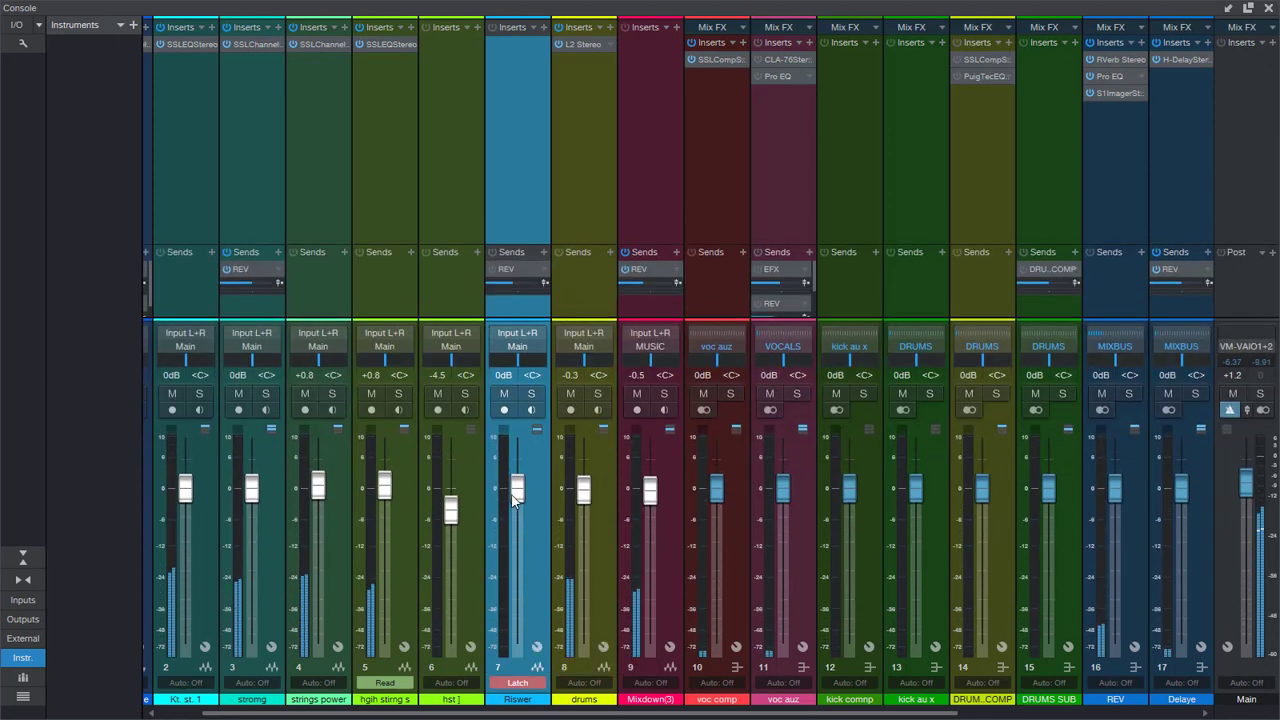
{"action": "left_click_drag", "start_coordinate": [519, 489], "coordinate": [518, 487]}
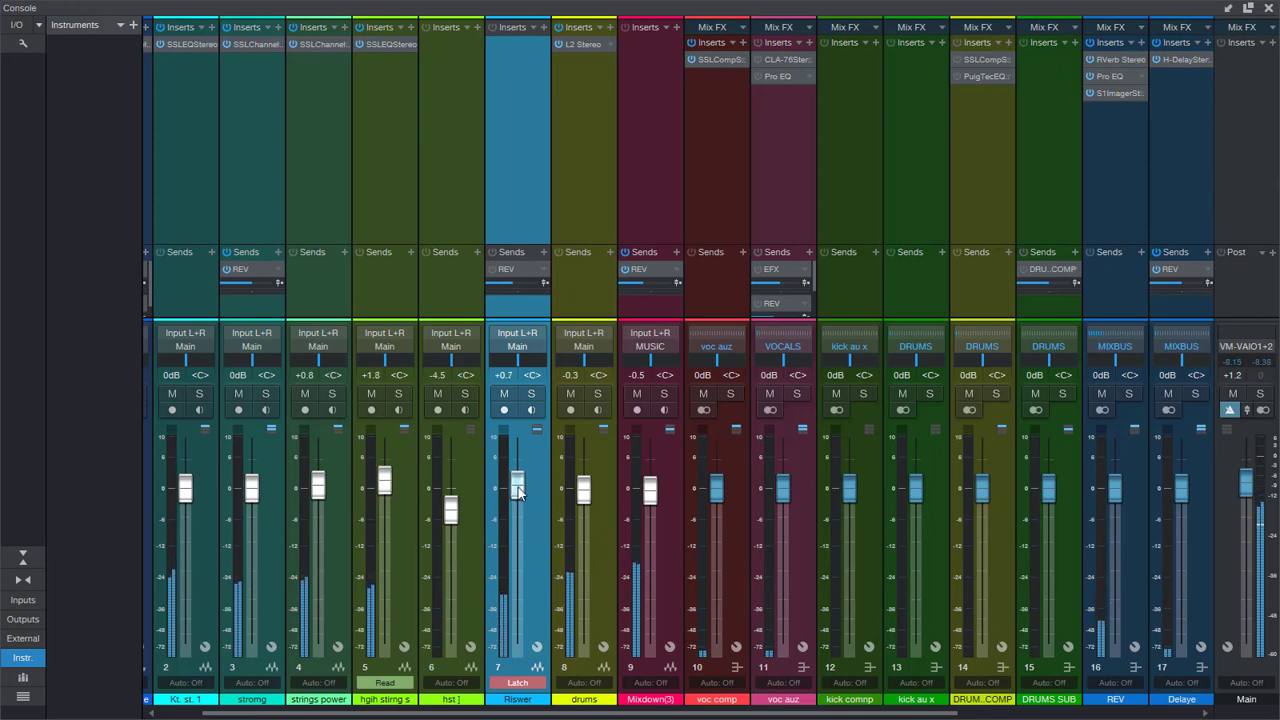
{"action": "left_click_drag", "start_coordinate": [518, 491], "coordinate": [518, 489]}
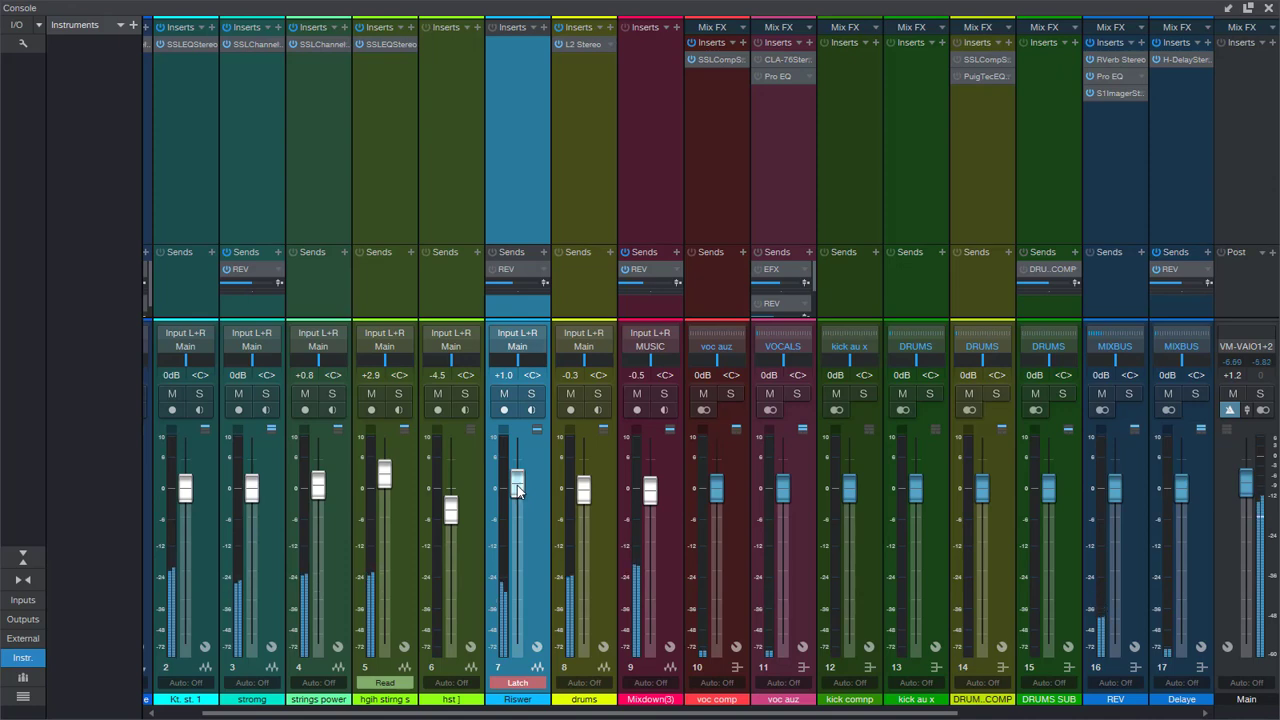
{"action": "left_click_drag", "start_coordinate": [518, 485], "coordinate": [517, 483]}
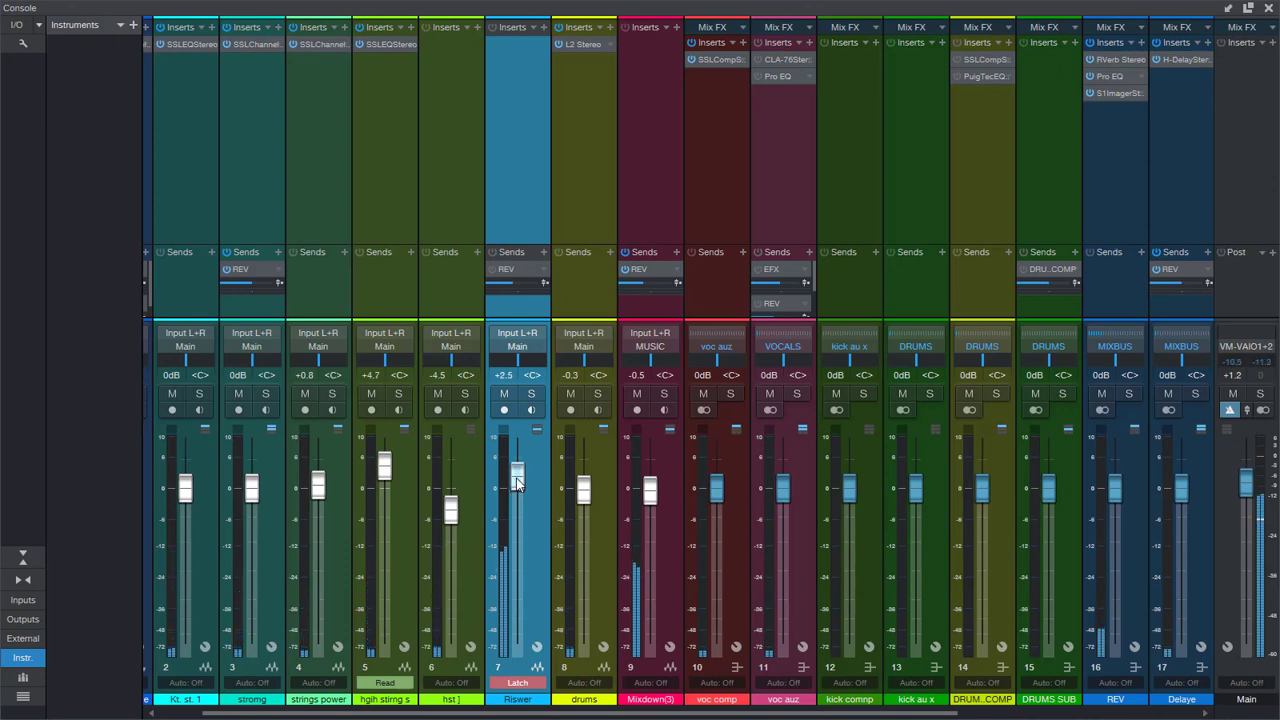
{"action": "left_click", "coordinate": [521, 687]}
{"action": "left_click", "coordinate": [550, 589]}
{"action": "left_click", "coordinate": [1269, 9]}
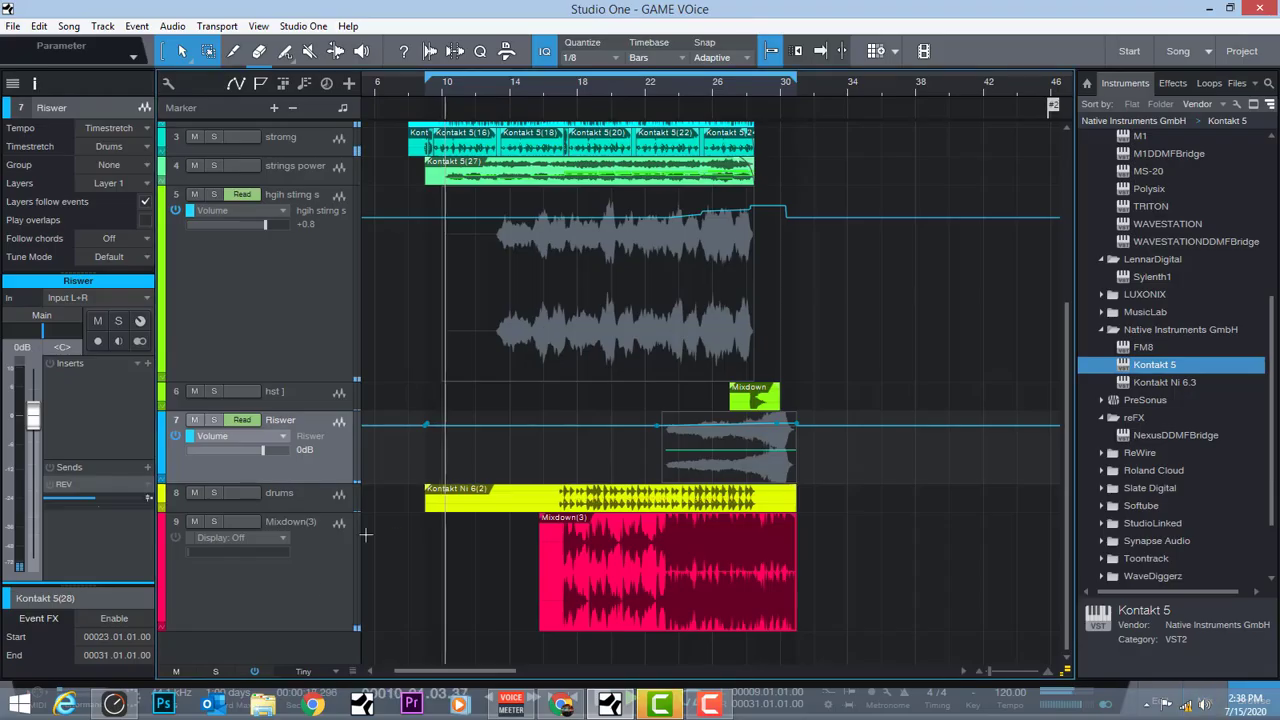
Play the song from about bar 20 and set the Mixdown(3) channel's automation mode to Latch in the console
{"action": "left_click", "coordinate": [640, 560]}
{"action": "left_click", "coordinate": [610, 86]}
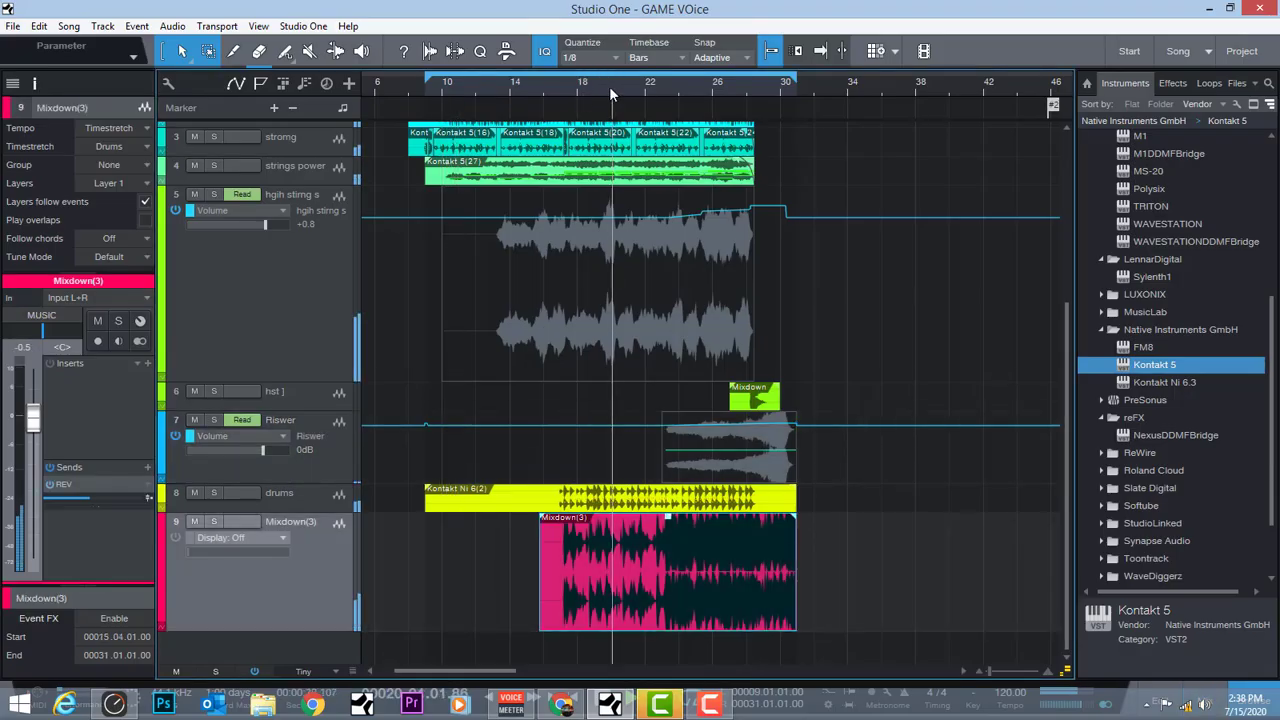
{"action": "key", "text": "F3"}
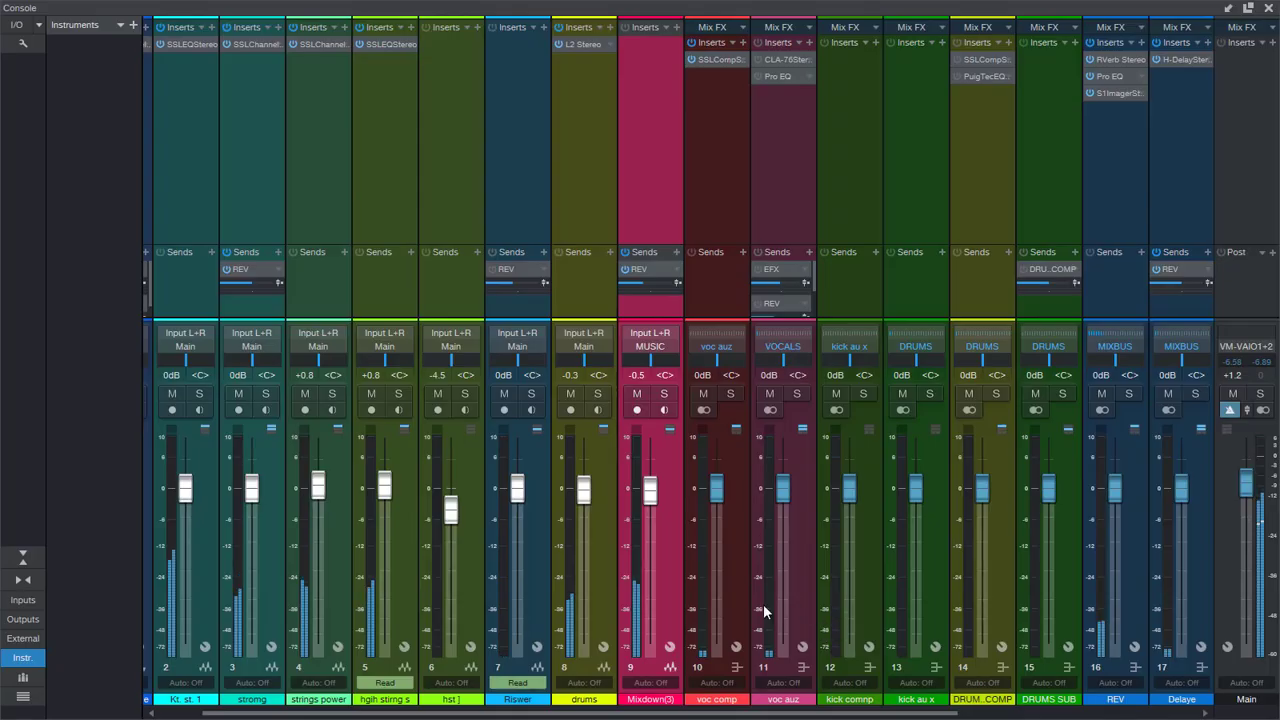
{"action": "left_click", "coordinate": [665, 682]}
{"action": "left_click", "coordinate": [684, 623]}
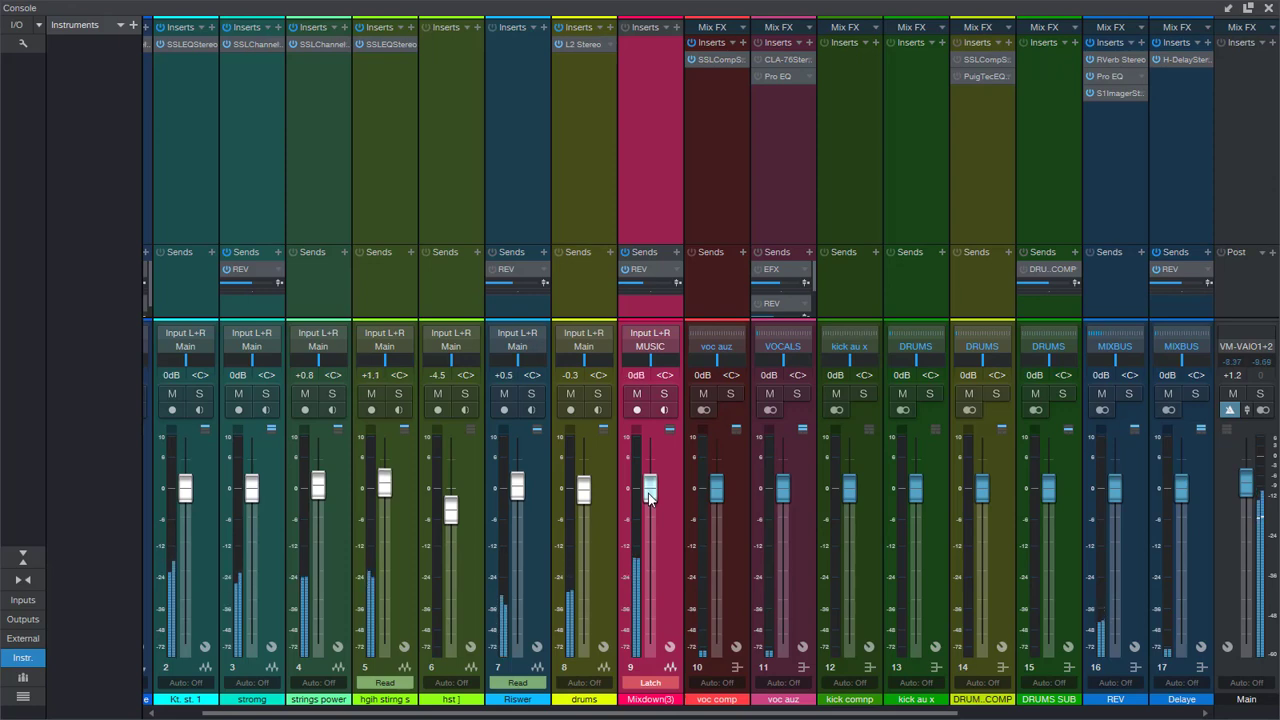
Ride the Mixdown(3) fader up to +3.7 dB to record volume automation, and set its automation mode to Read
{"action": "left_click_drag", "start_coordinate": [648, 492], "coordinate": [650, 490]}
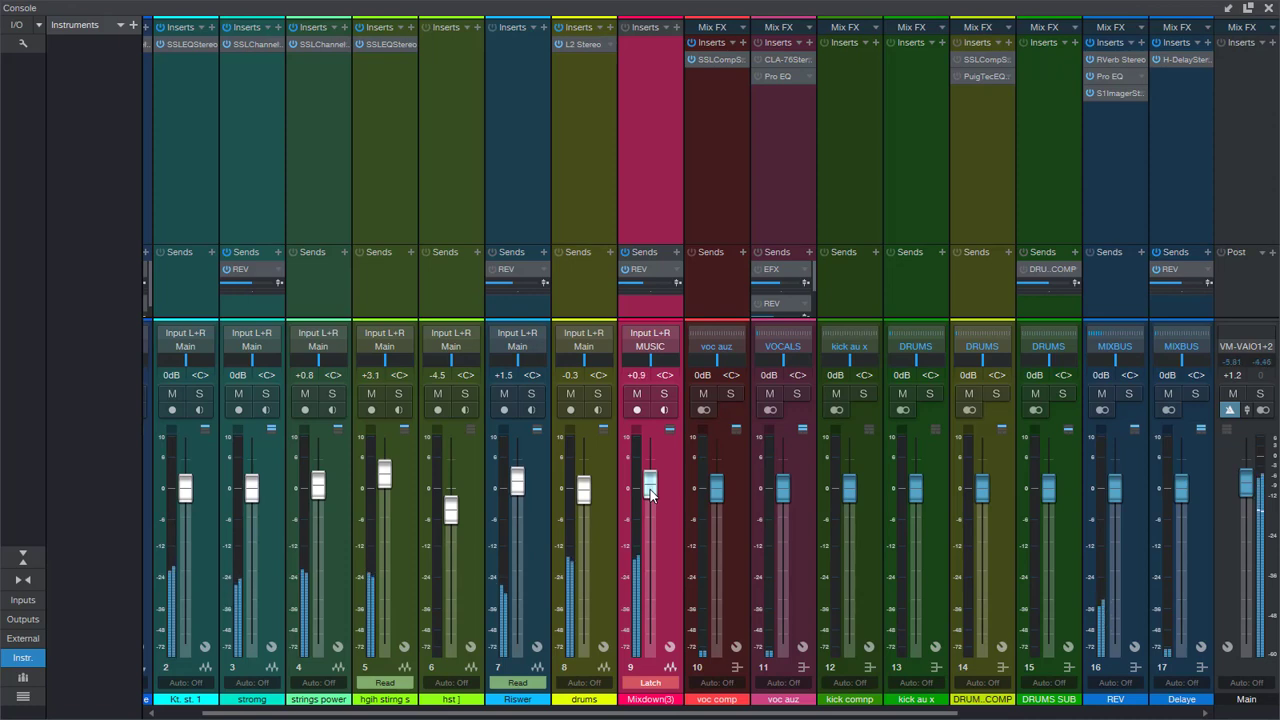
{"action": "left_click_drag", "start_coordinate": [650, 489], "coordinate": [655, 481]}
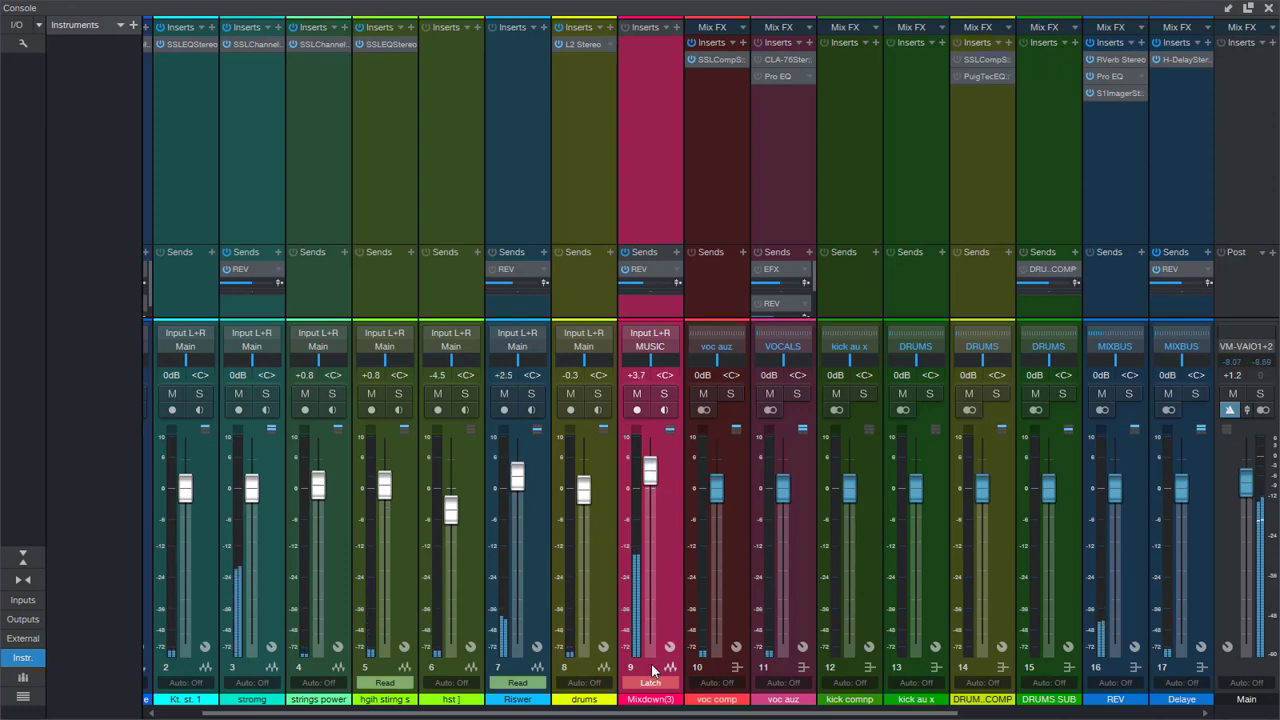
{"action": "left_click", "coordinate": [650, 682]}
{"action": "left_click", "coordinate": [680, 587]}
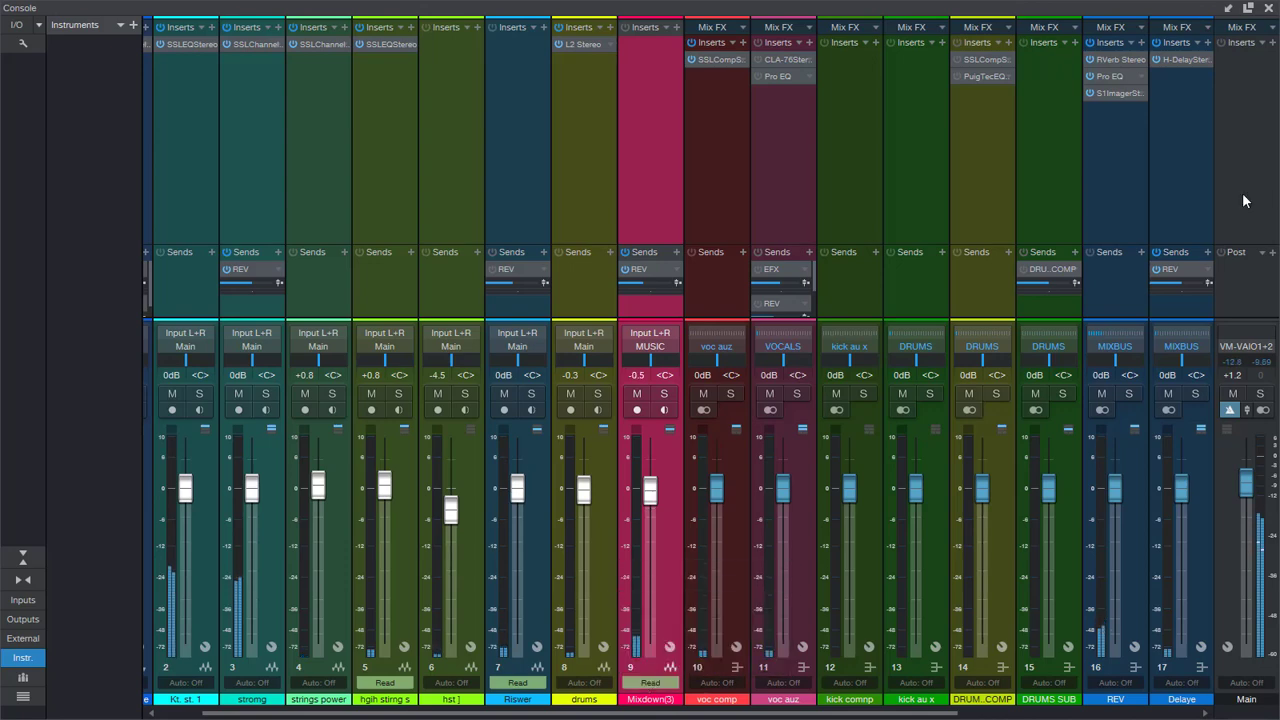
{"action": "left_click", "coordinate": [1268, 8]}
Examine the recorded volume curves of the hgih stirng s, Riswer and Mixdown(3) tracks during playback, switching the track automation display on and off
{"action": "scroll", "coordinate": [319, 197], "scroll_direction": "up", "scroll_amount": 5}
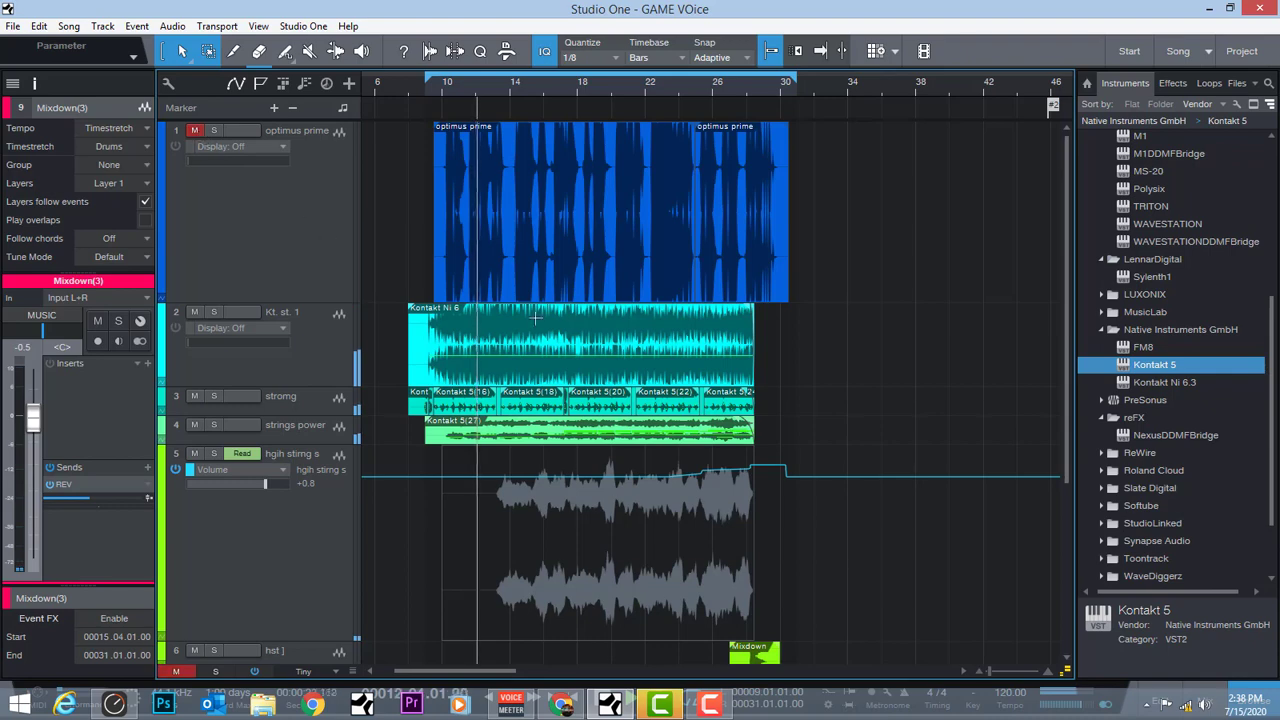
{"action": "scroll", "coordinate": [704, 411], "scroll_direction": "down", "scroll_amount": 3}
{"action": "scroll", "coordinate": [388, 435], "scroll_direction": "up", "scroll_amount": 3}
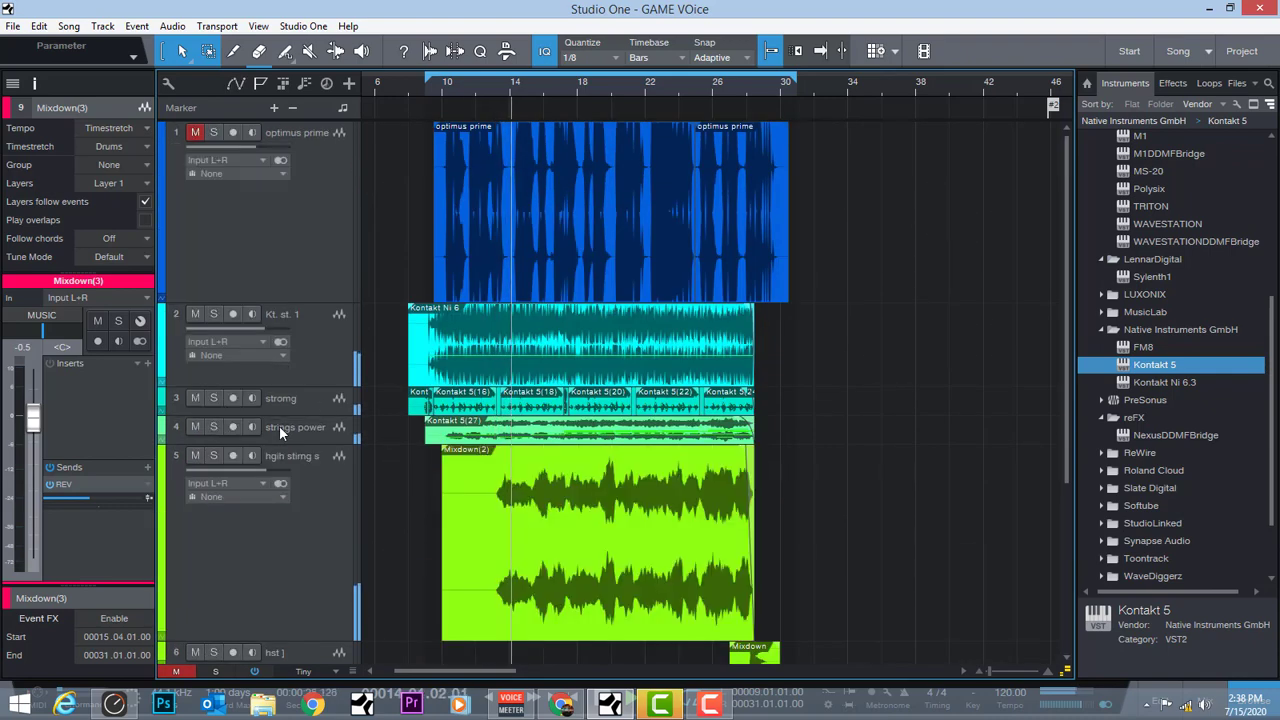
{"action": "scroll", "coordinate": [617, 451], "scroll_direction": "down", "scroll_amount": 4}
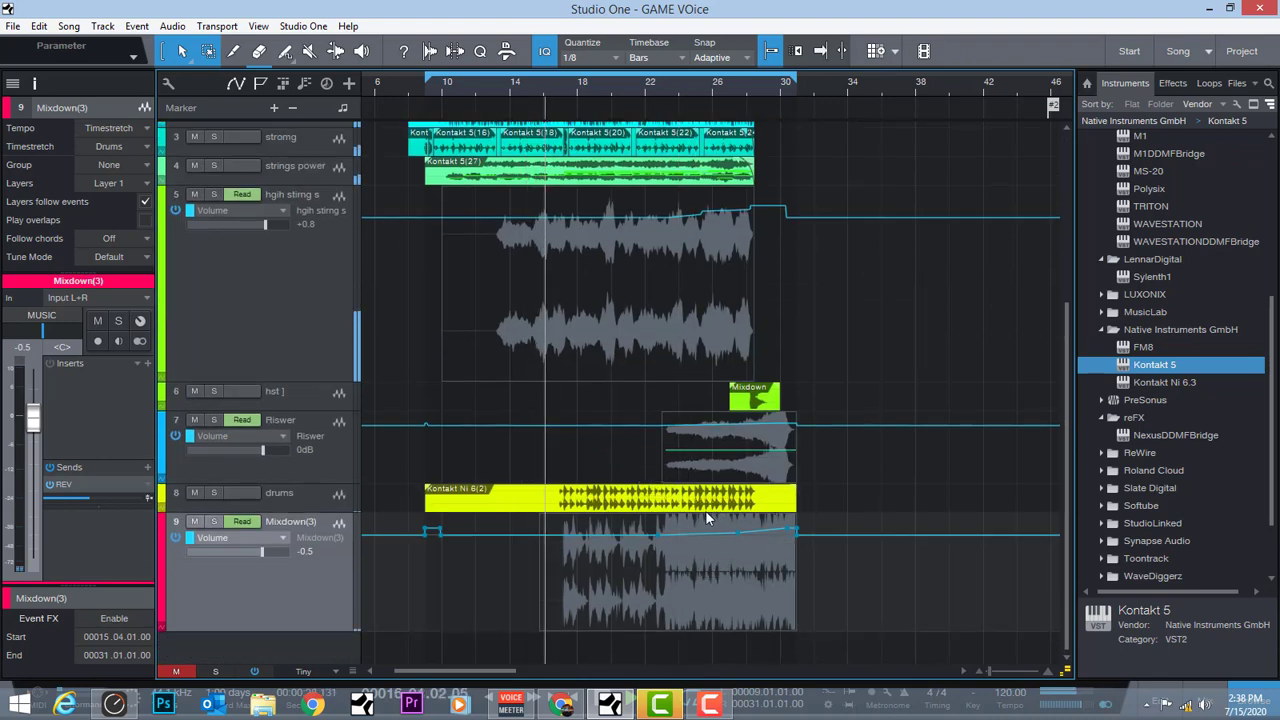
{"action": "scroll", "coordinate": [670, 460], "scroll_direction": "up", "scroll_amount": 4}
{"action": "key", "text": "a"}
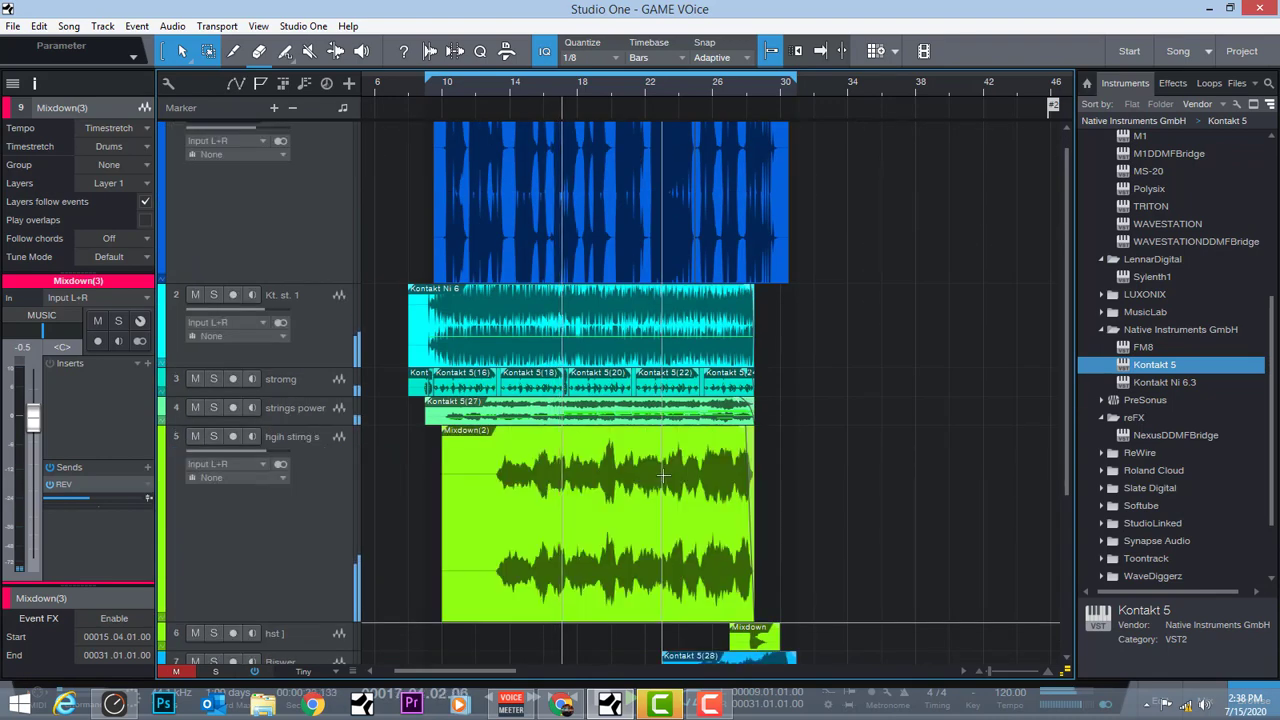
{"action": "scroll", "coordinate": [509, 353], "scroll_direction": "down", "scroll_amount": 4}
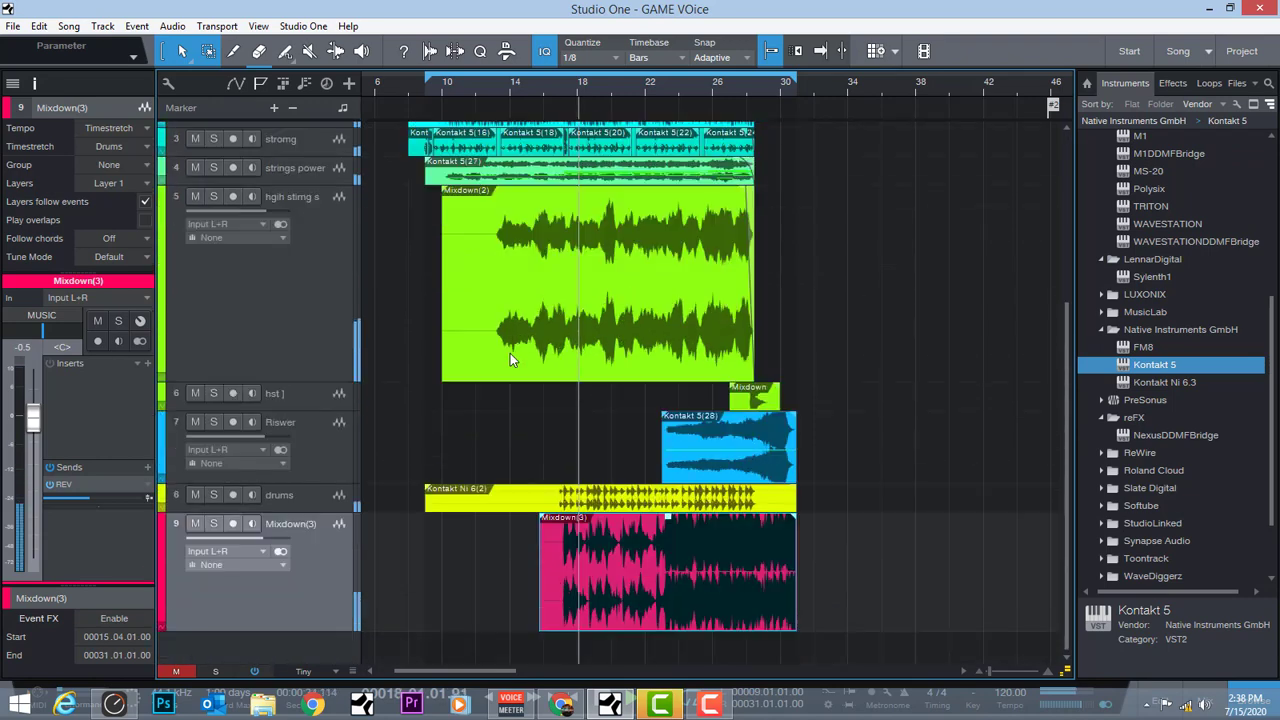
{"action": "key", "text": "a"}
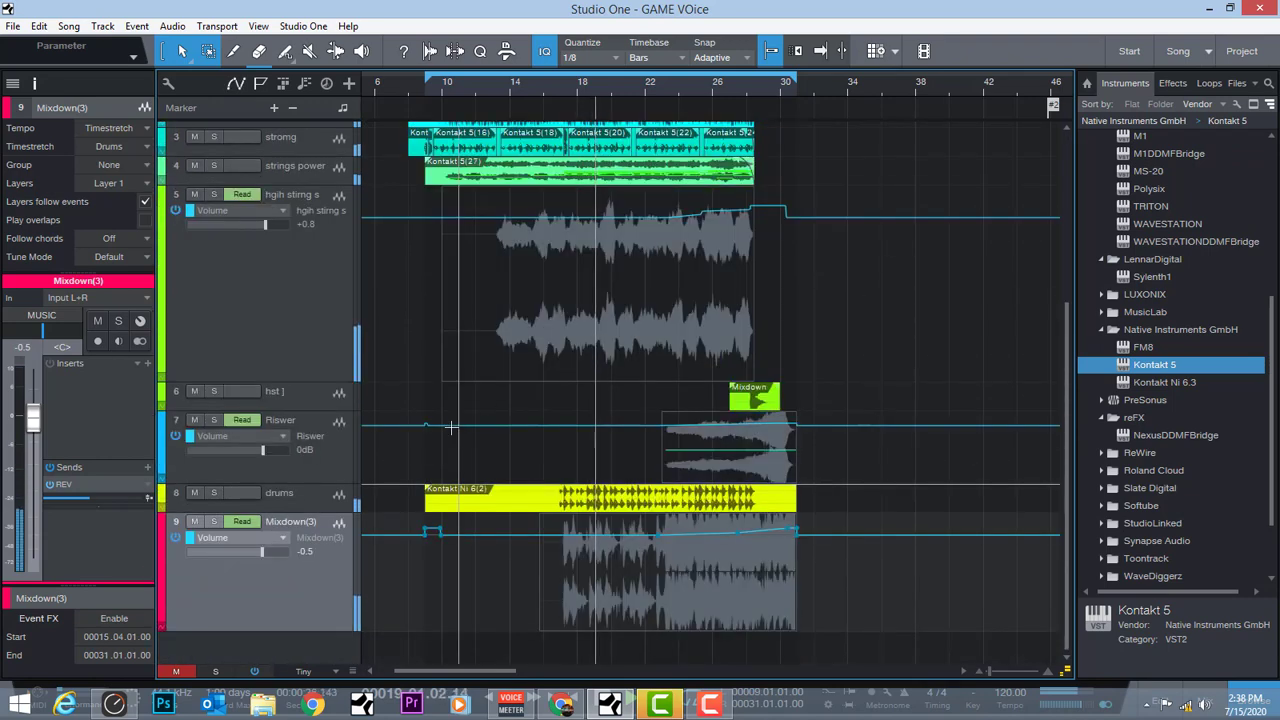
{"action": "scroll", "coordinate": [451, 428], "scroll_direction": "up", "scroll_amount": 4}
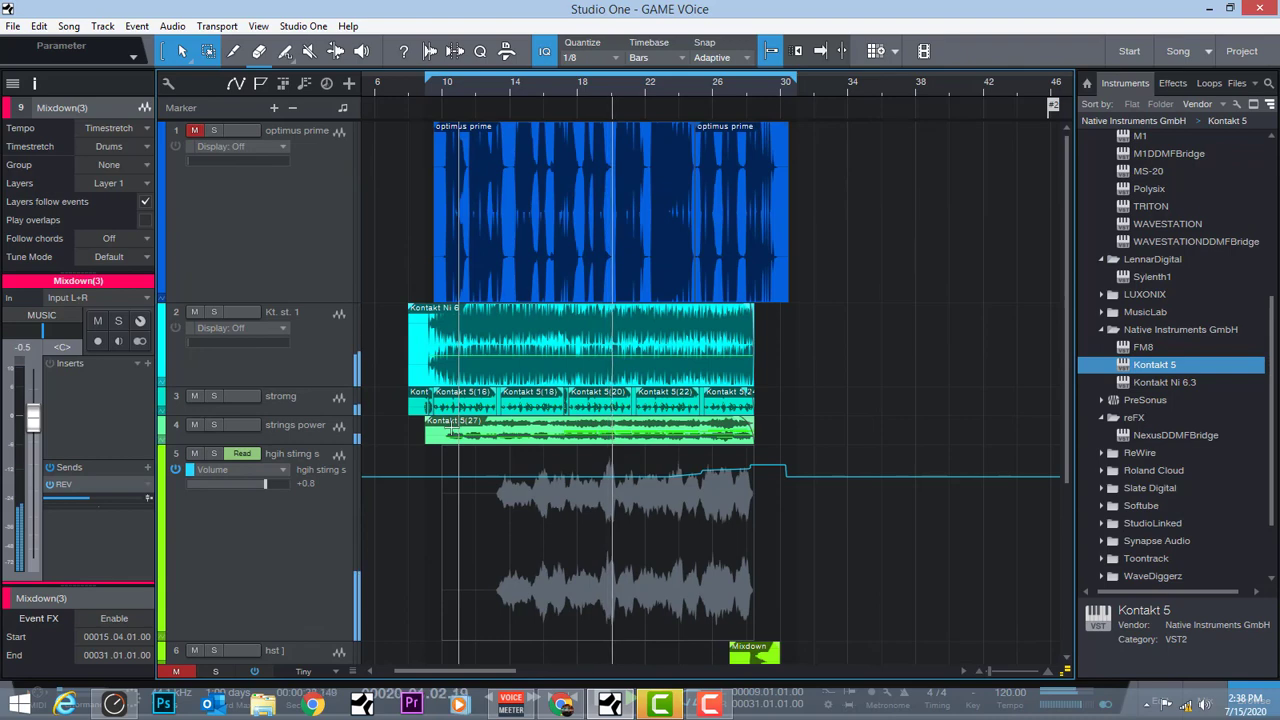
{"action": "key", "text": "a"}
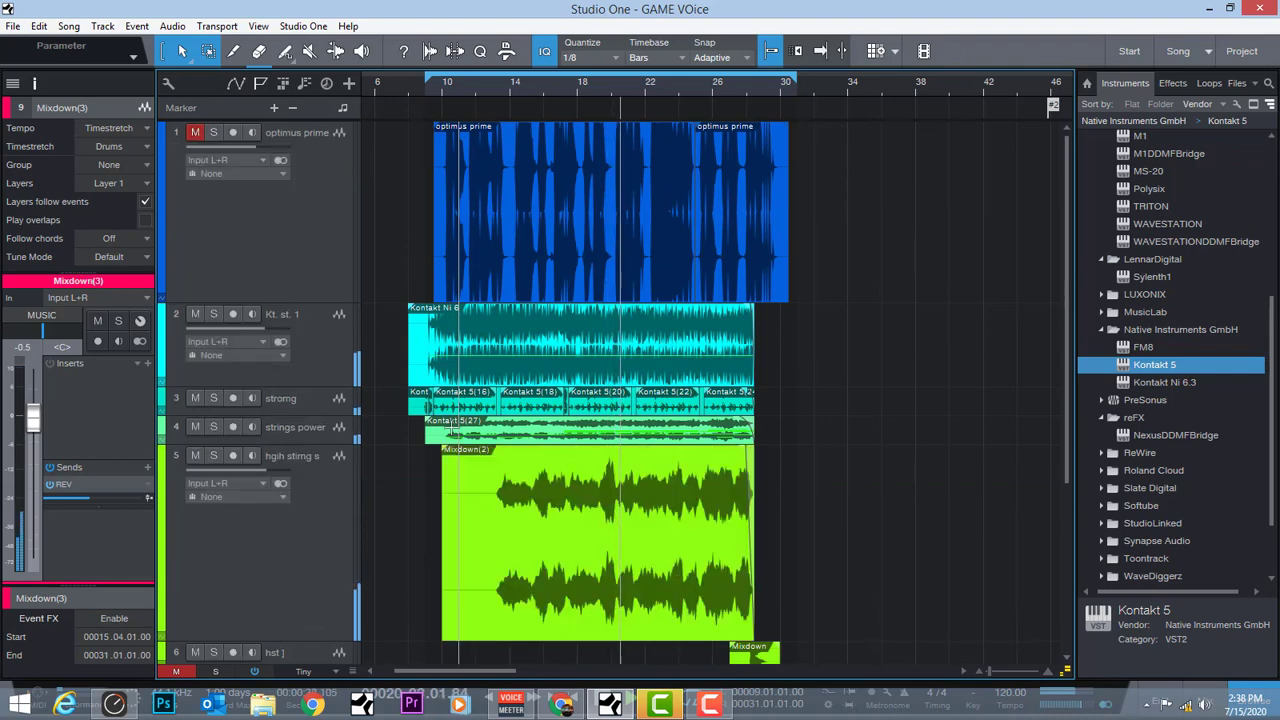
Unmute the optimus prime track and reduce its track height
{"action": "left_click", "coordinate": [334, 256]}
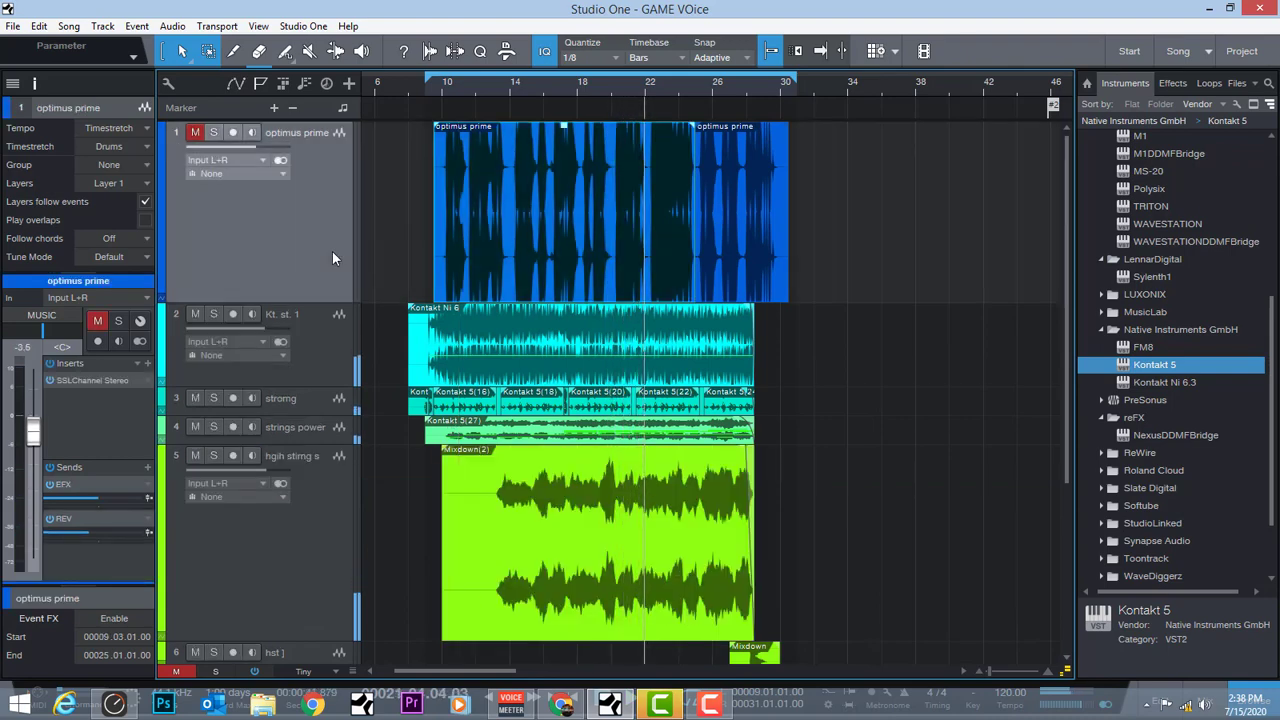
{"action": "left_click", "coordinate": [195, 133]}
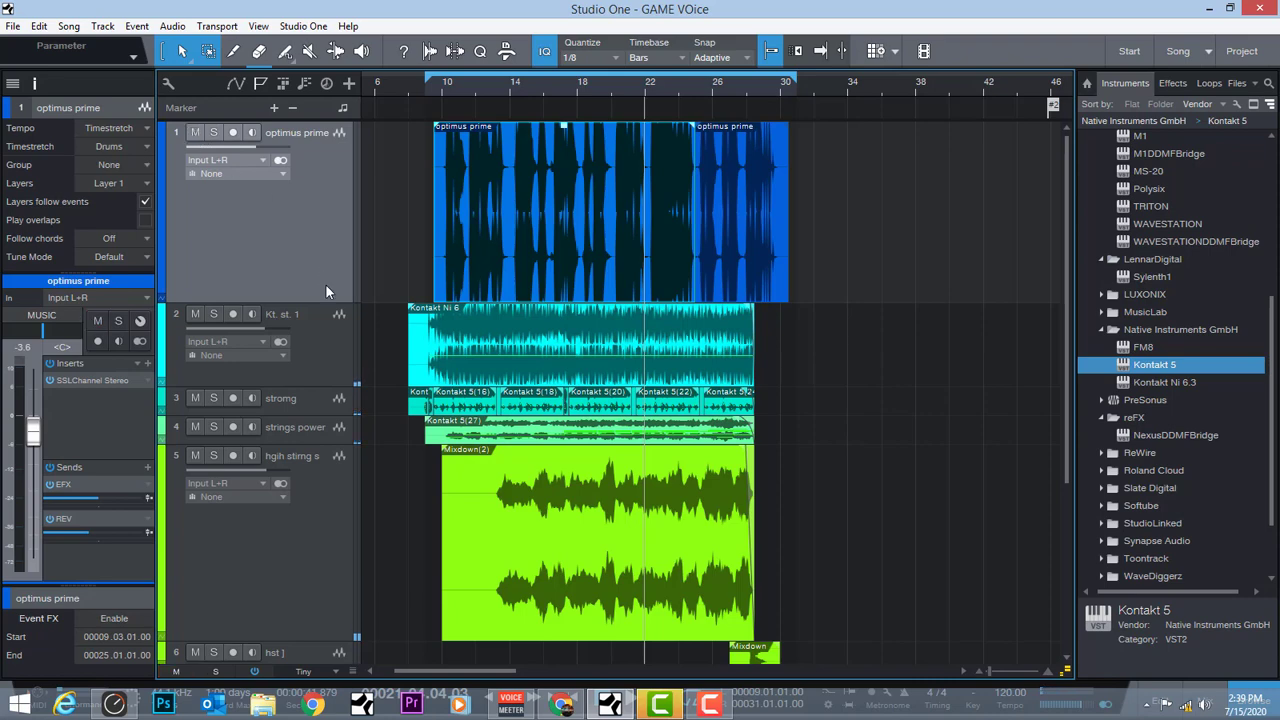
{"action": "left_click_drag", "start_coordinate": [321, 300], "coordinate": [331, 232]}
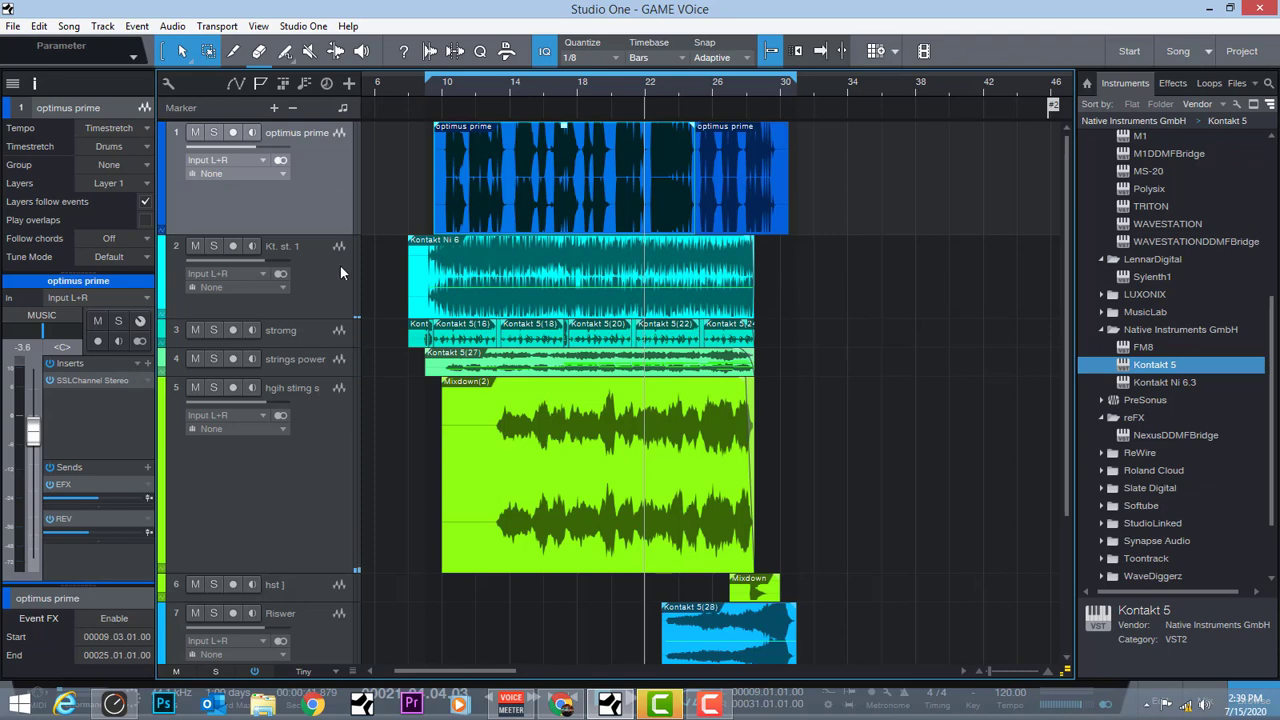
Go through the tracks from optimus prime down to hgih stirng s and back, and examine the arrangement between bars 9 and 28
{"action": "left_click", "coordinate": [340, 260]}
{"action": "left_click", "coordinate": [328, 202]}
{"action": "left_click", "coordinate": [321, 279]}
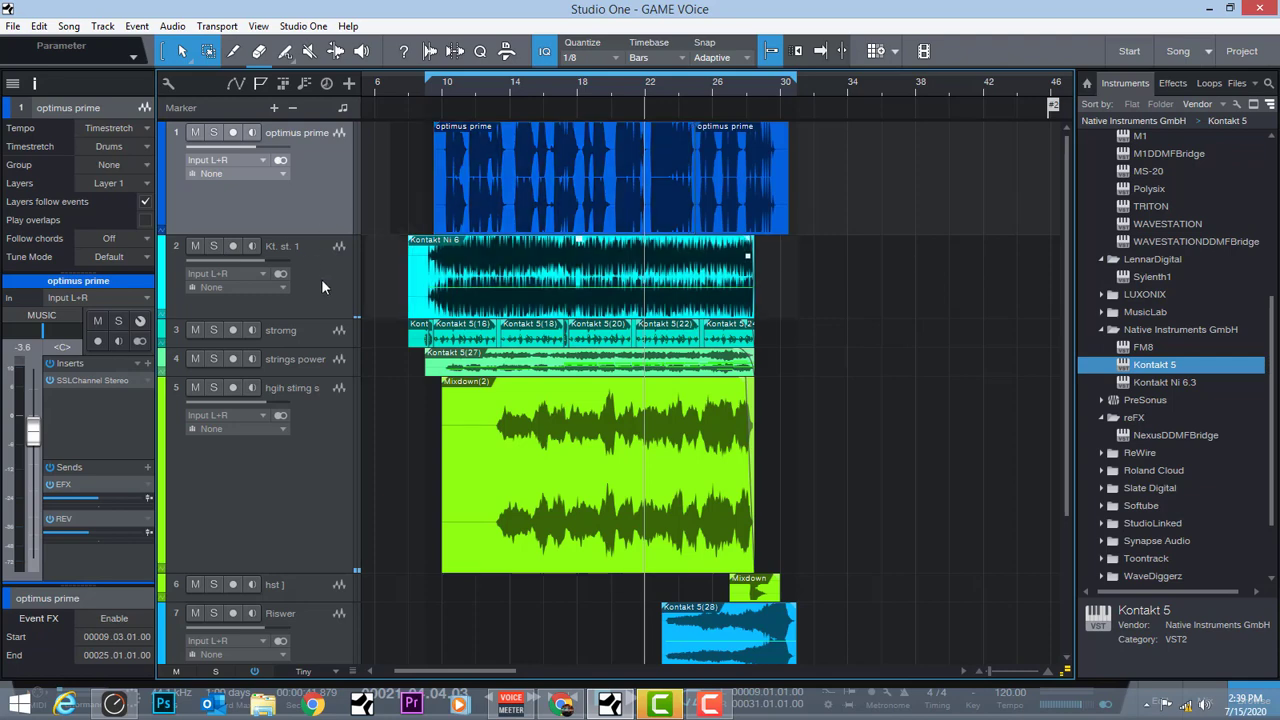
{"action": "left_click", "coordinate": [320, 336]}
{"action": "left_click", "coordinate": [321, 361]}
{"action": "left_click", "coordinate": [321, 422]}
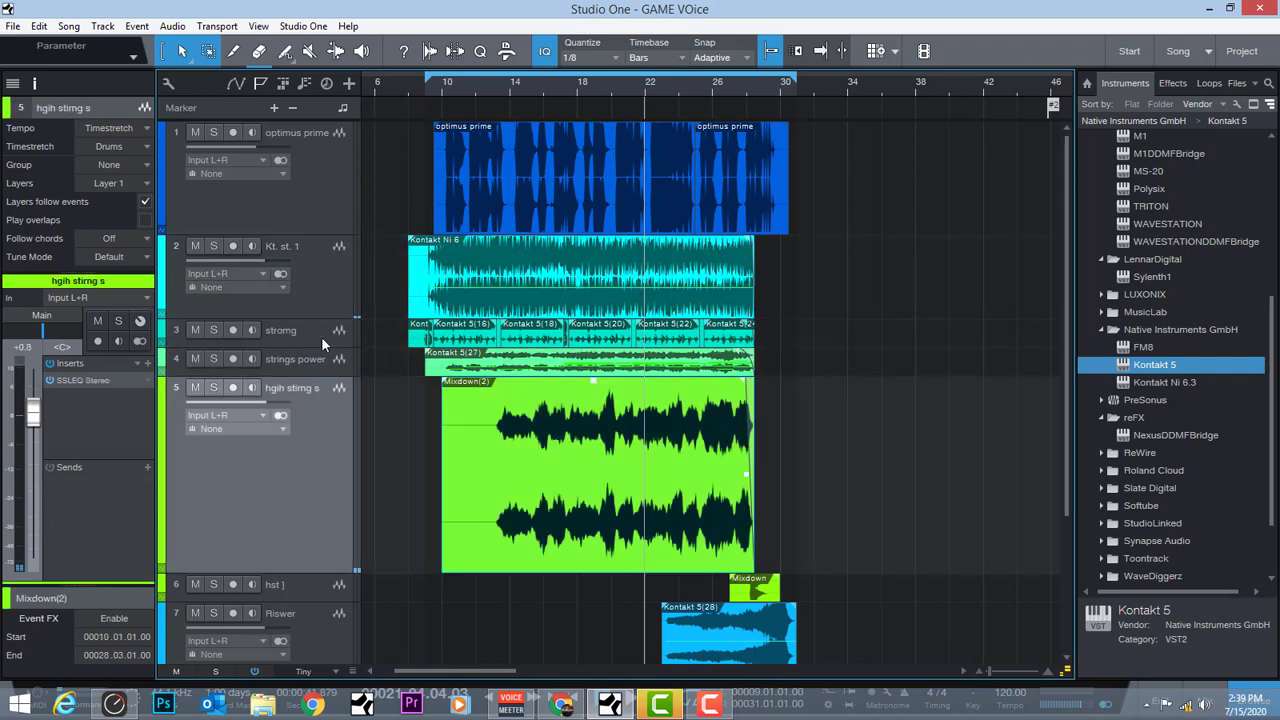
{"action": "left_click", "coordinate": [319, 356]}
{"action": "left_click", "coordinate": [320, 332]}
{"action": "left_click", "coordinate": [322, 295]}
{"action": "left_click", "coordinate": [333, 180]}
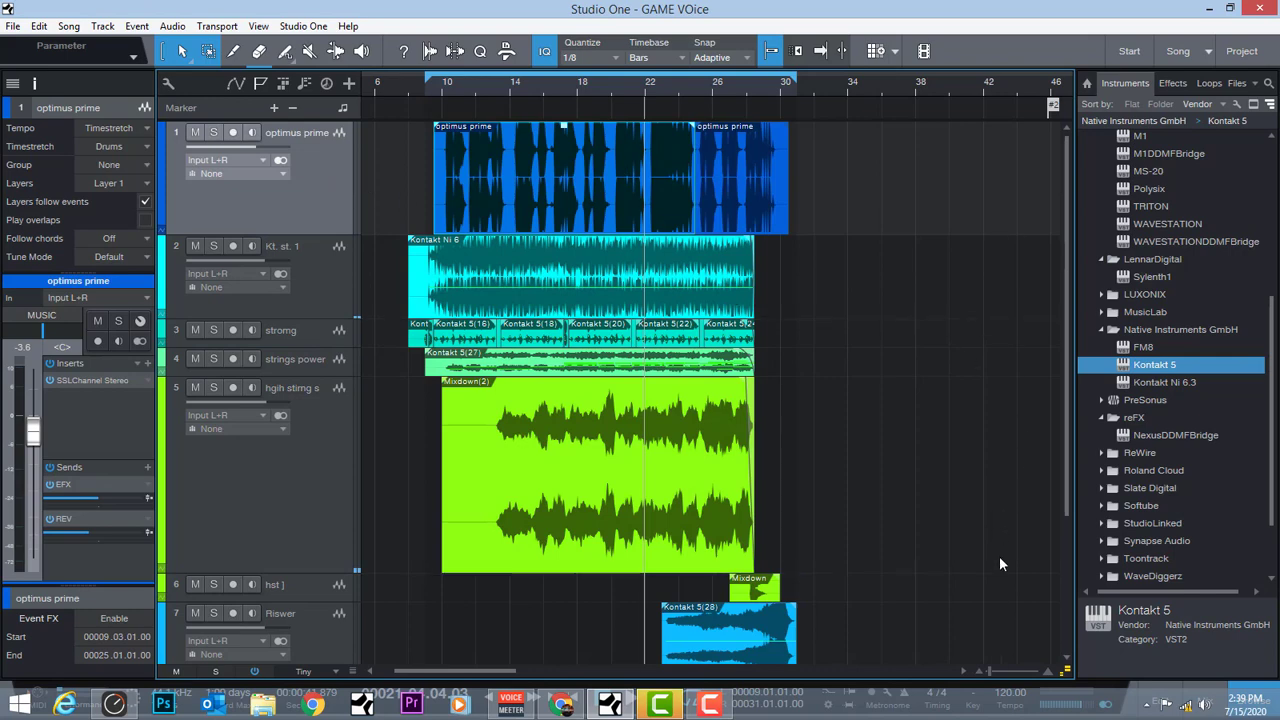
{"action": "left_click_drag", "start_coordinate": [991, 677], "coordinate": [995, 678]}
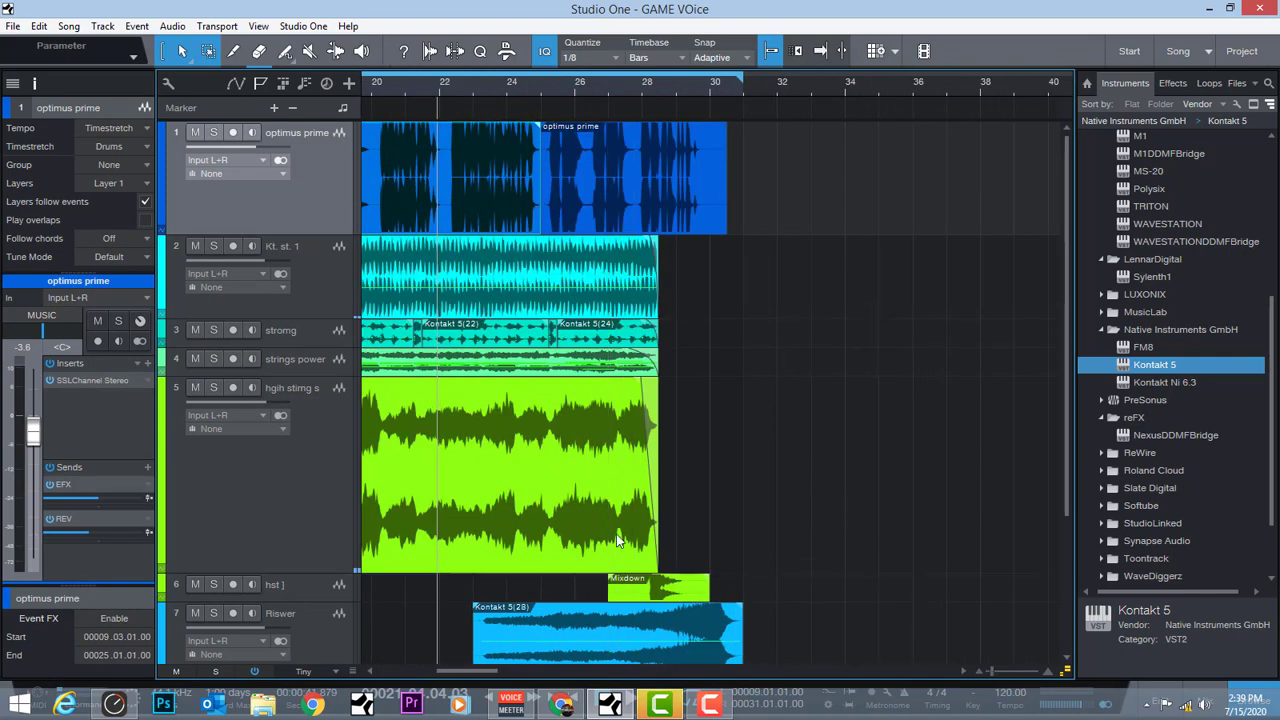
{"action": "mouse_move", "coordinate": [470, 677]}
{"action": "left_mouse_down"}
{"action": "mouse_move", "coordinate": [413, 678]}
{"action": "mouse_move", "coordinate": [474, 673]}
{"action": "left_mouse_up"}
{"action": "mouse_move", "coordinate": [441, 670]}
{"action": "left_mouse_down"}
{"action": "mouse_move", "coordinate": [418, 670]}
{"action": "mouse_move", "coordinate": [441, 671]}
{"action": "left_mouse_up"}
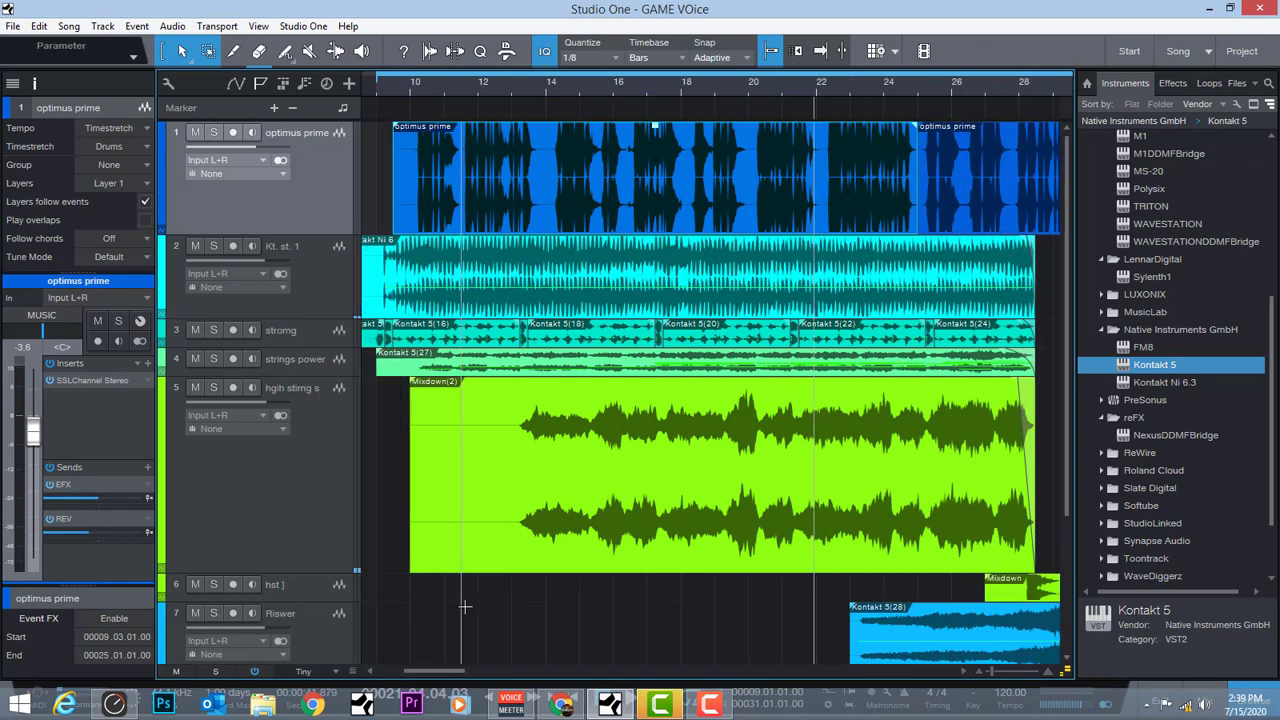